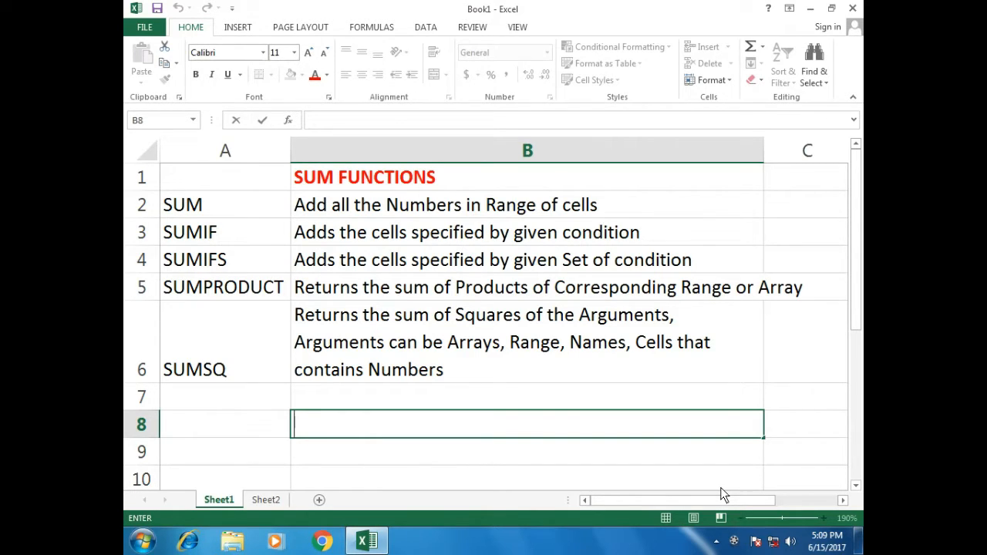
Step: Highlight the list of SUM function names in A2:A6 for review
key(Escape)
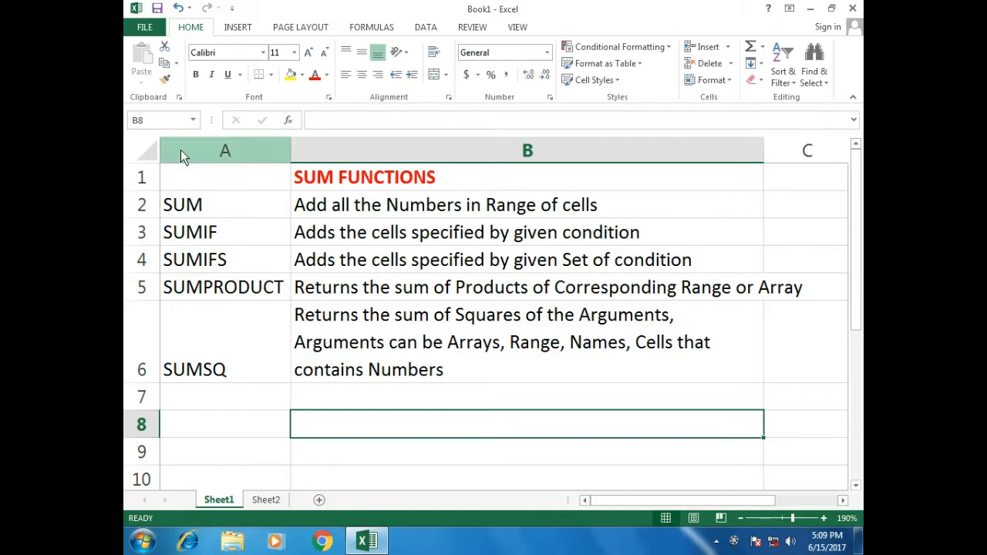
click(207, 205)
key(F2)
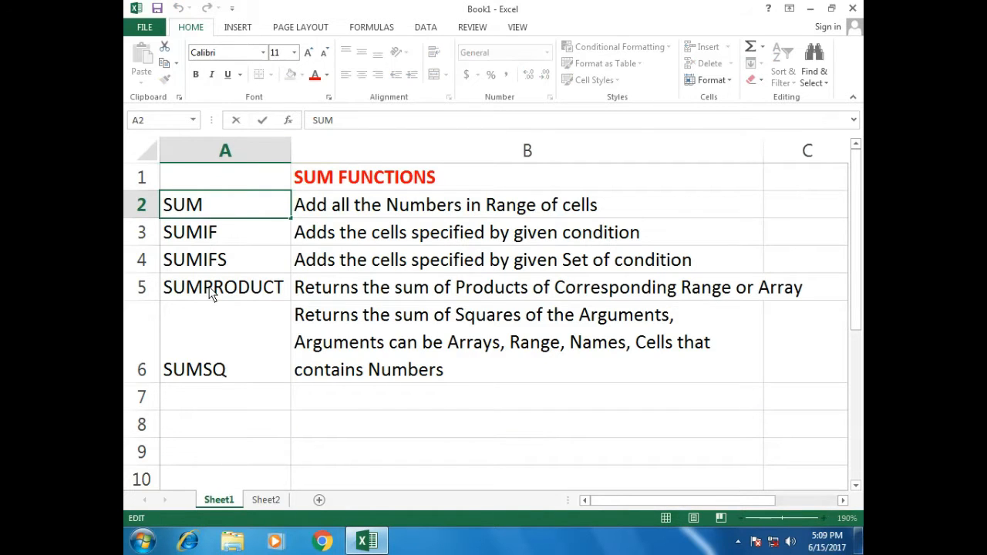
key(shift+Return)
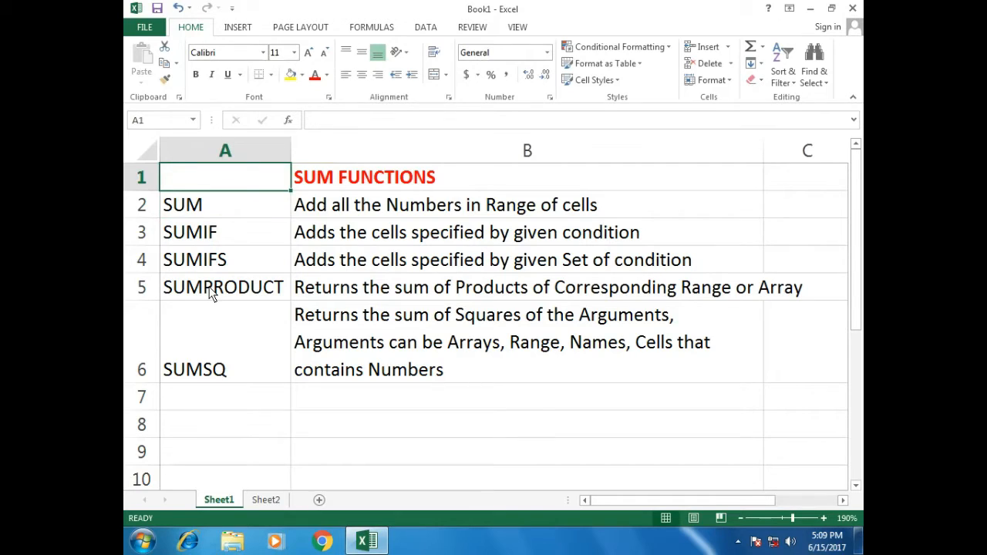
key(Down)
key(shift+Down)
key(shift+Down)
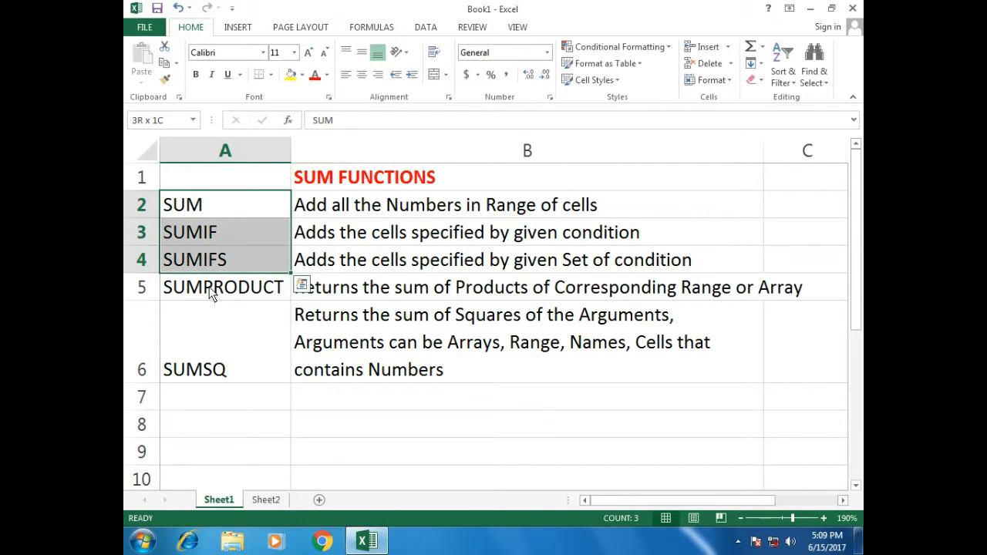
key(shift+Down)
key(shift+Down)
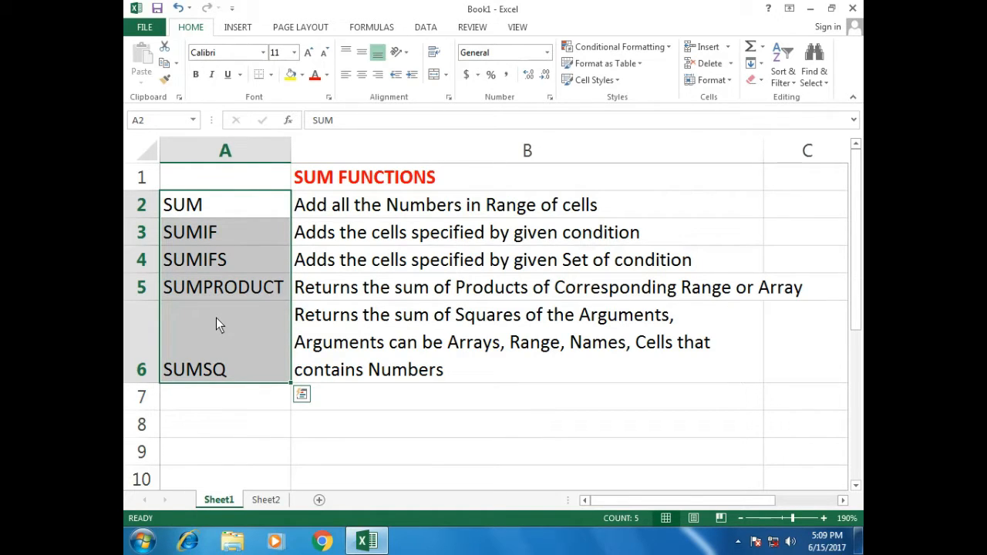
Step: Make the SUM function's description in cell B2 bold
click(276, 210)
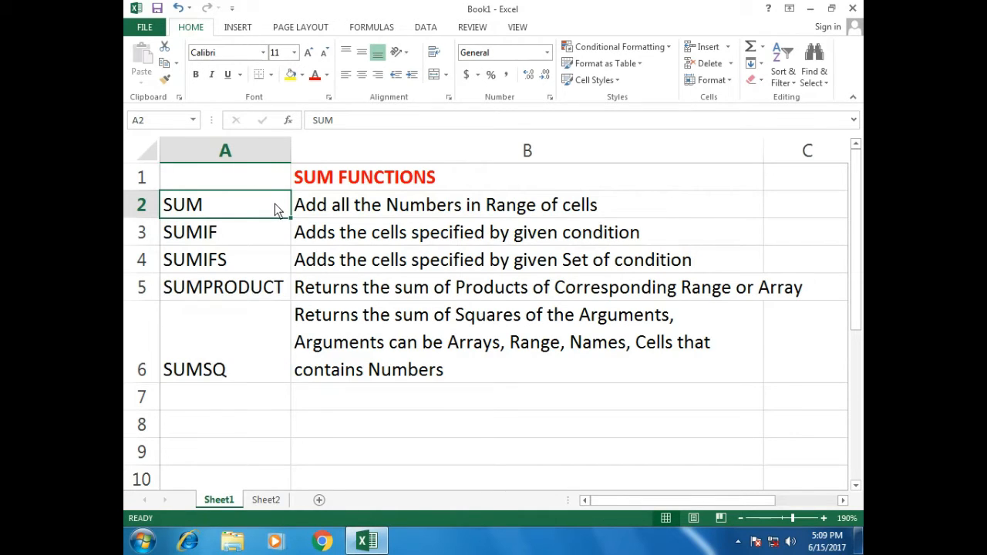
click(309, 213)
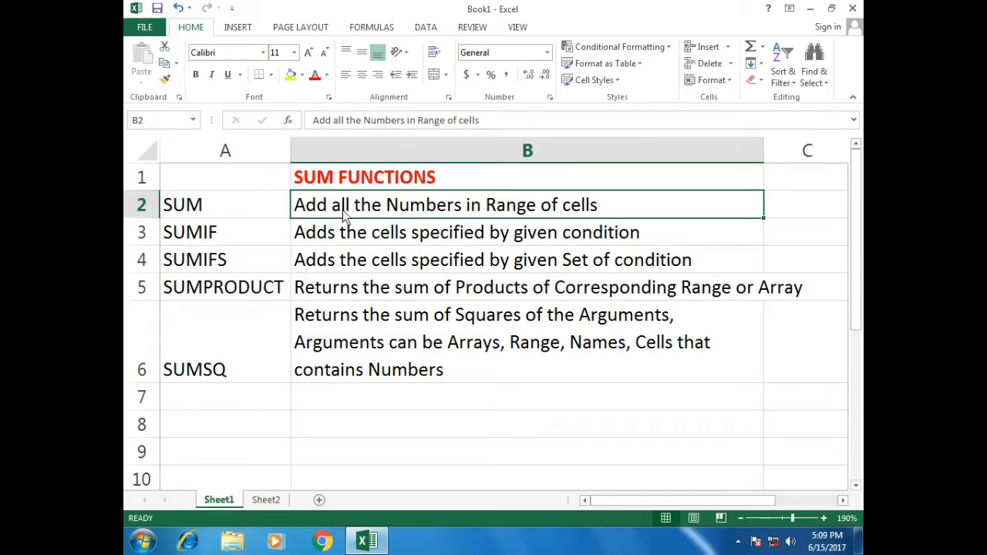
key(ctrl+b)
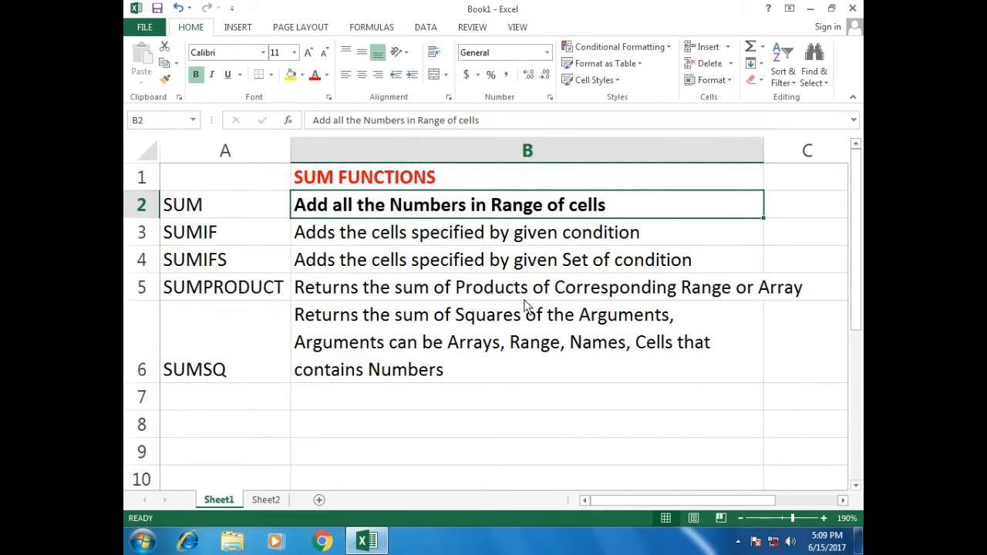
Step: On Sheet2, enter the numbers 45, 65, 98, 65 and 45 down cells B2:B6
click(266, 500)
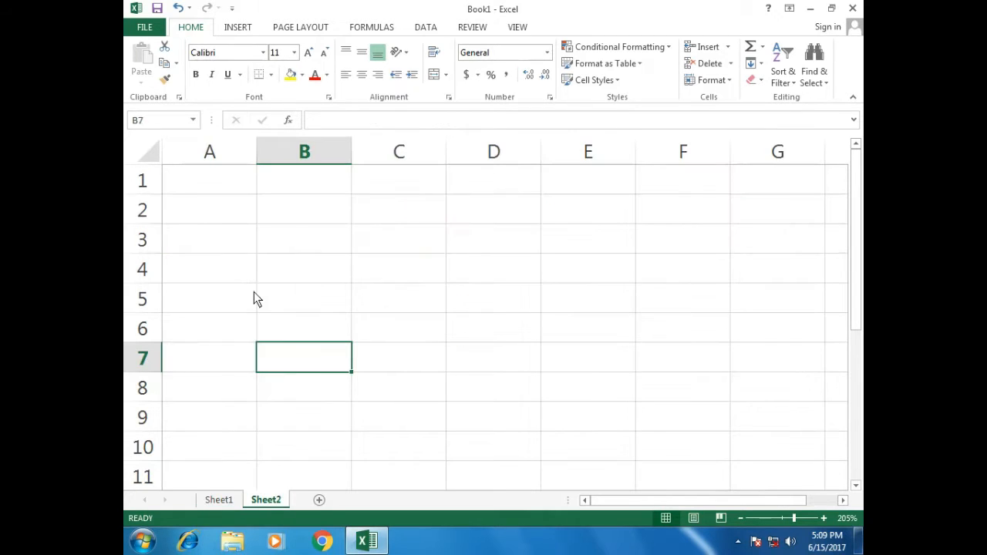
click(293, 220)
text(45)
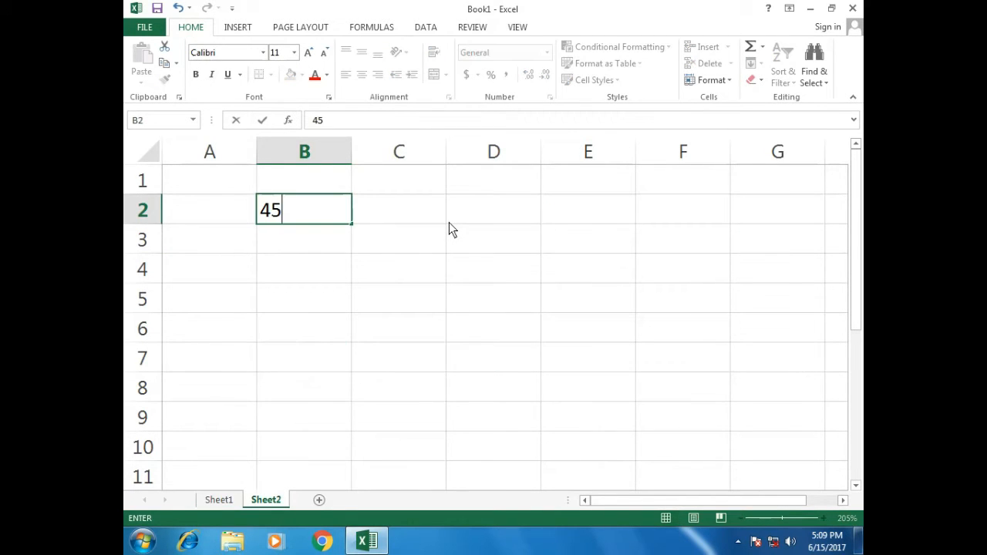
key(Return)
text(65)
key(Return)
text(98)
key(Return)
text(65)
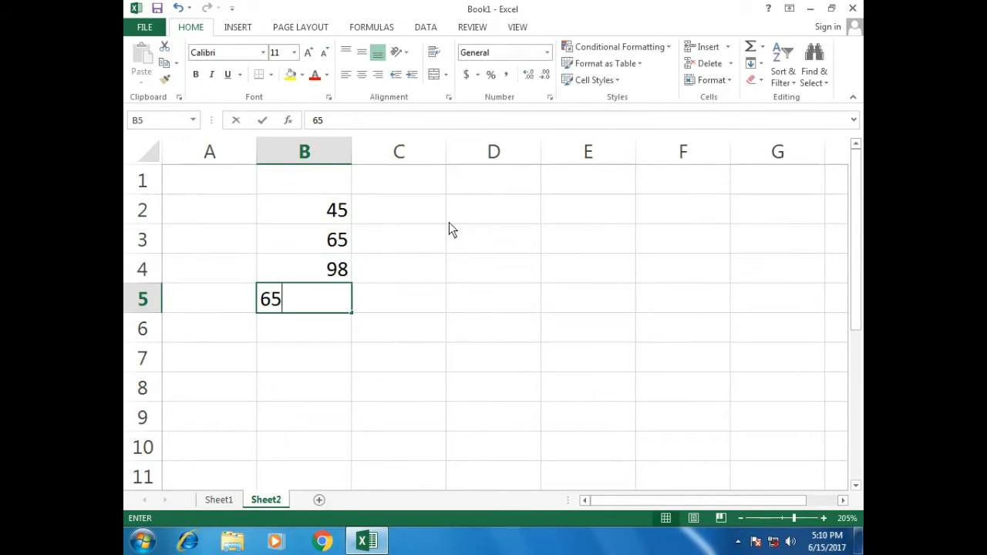
key(Return)
text(45)
key(Return)
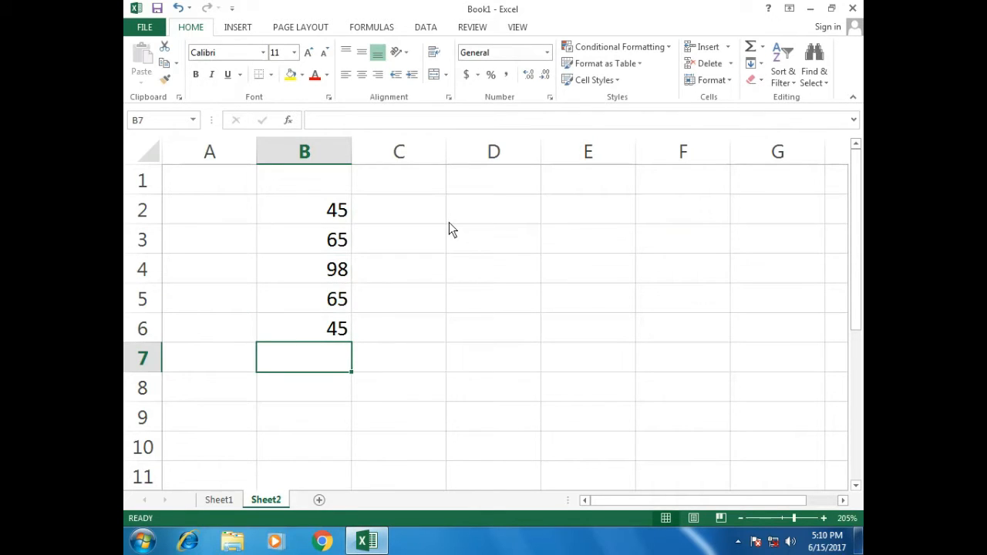
Step: Enter the formula =SUM(B2:B6) in cell B8 and review its range
key(Return)
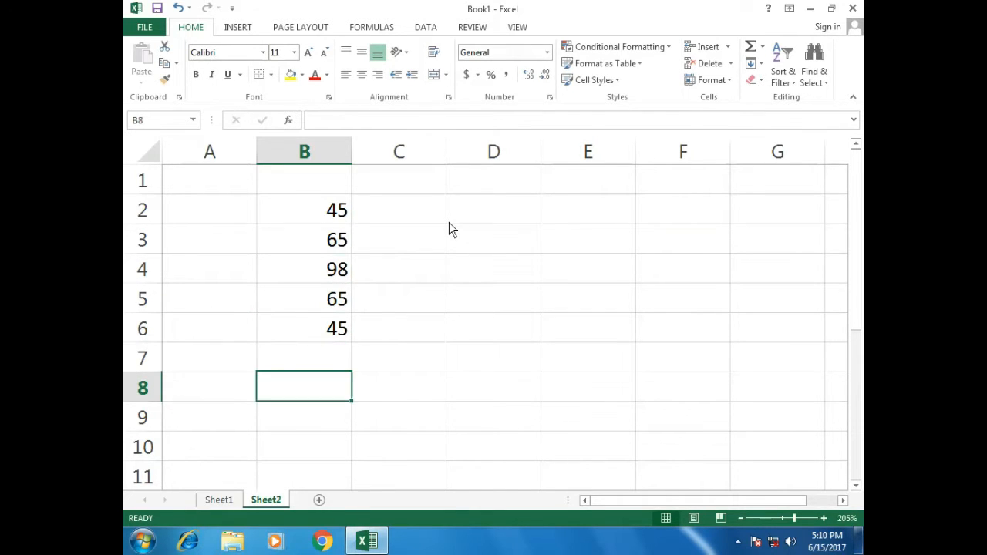
text(=SUM)
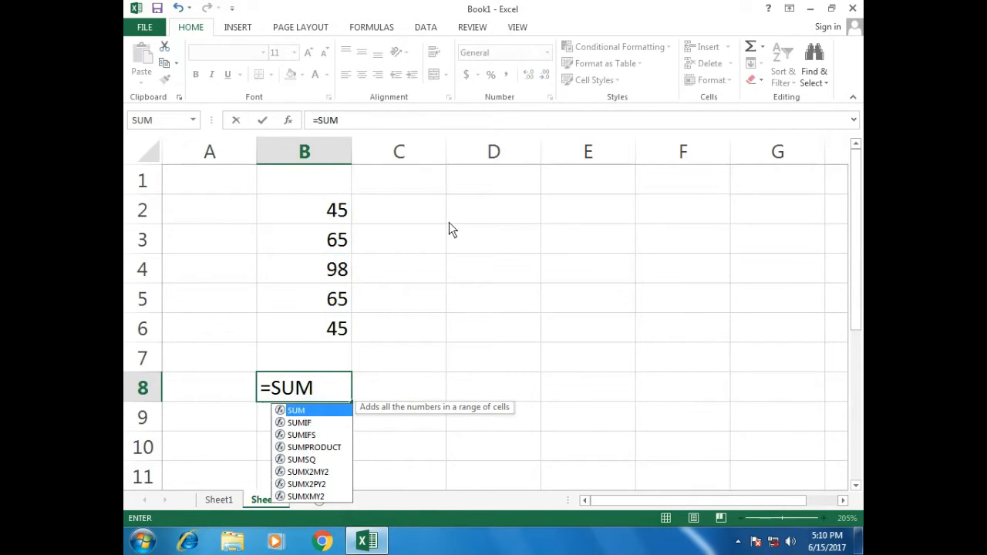
text(()
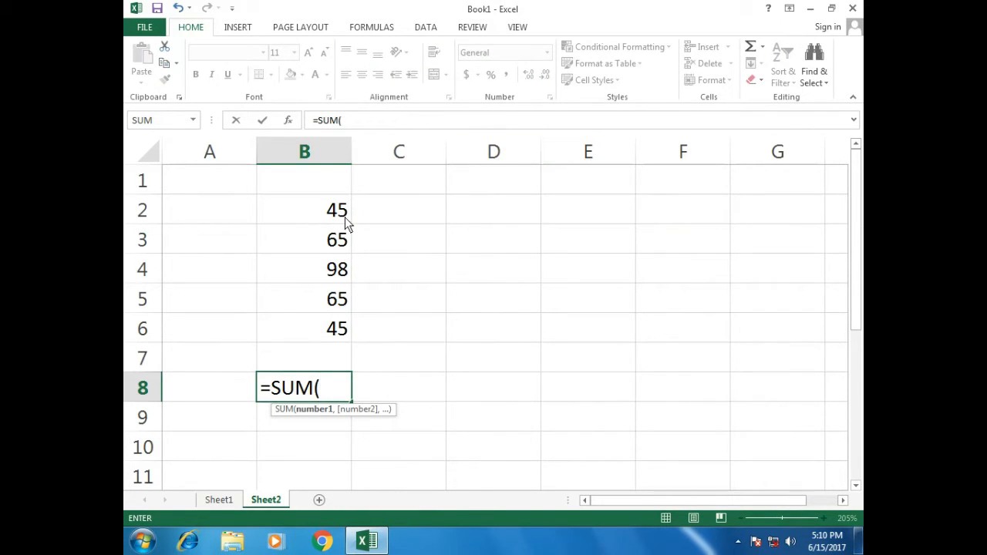
drag(332, 215, 339, 331)
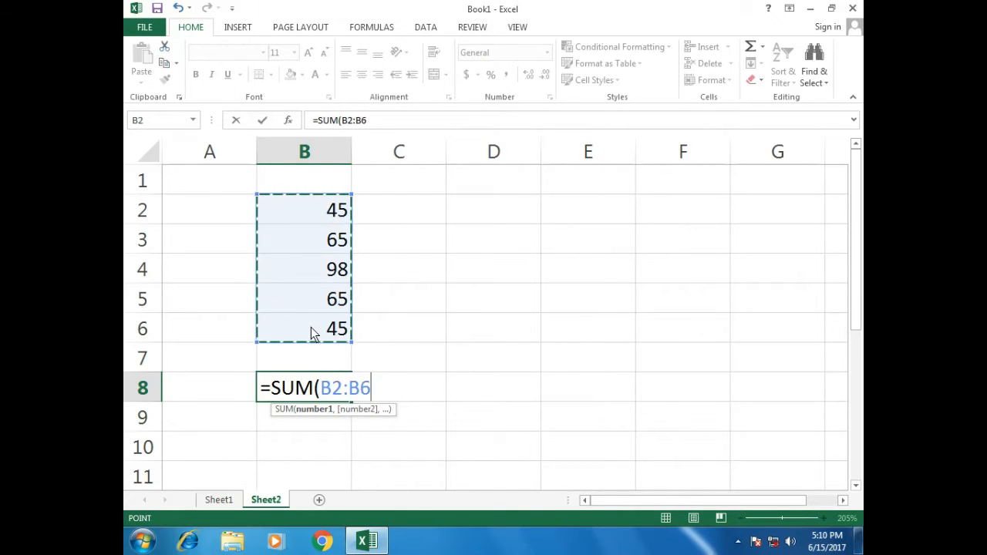
key(Return)
double_click(319, 388)
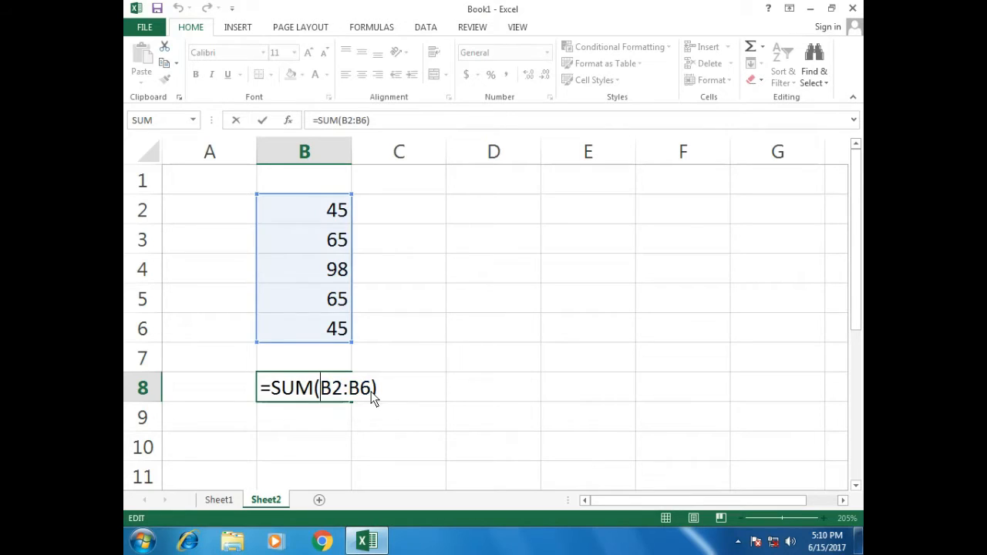
key(Return)
Step: Clear cell B8 and try an AutoSum formula there with its range changed to B4:B5
click(319, 394)
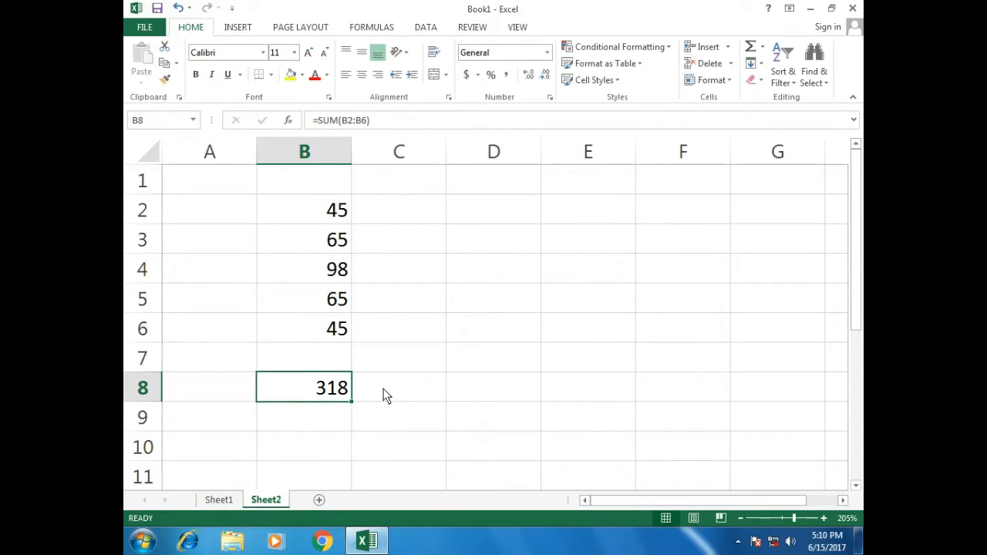
key(Delete)
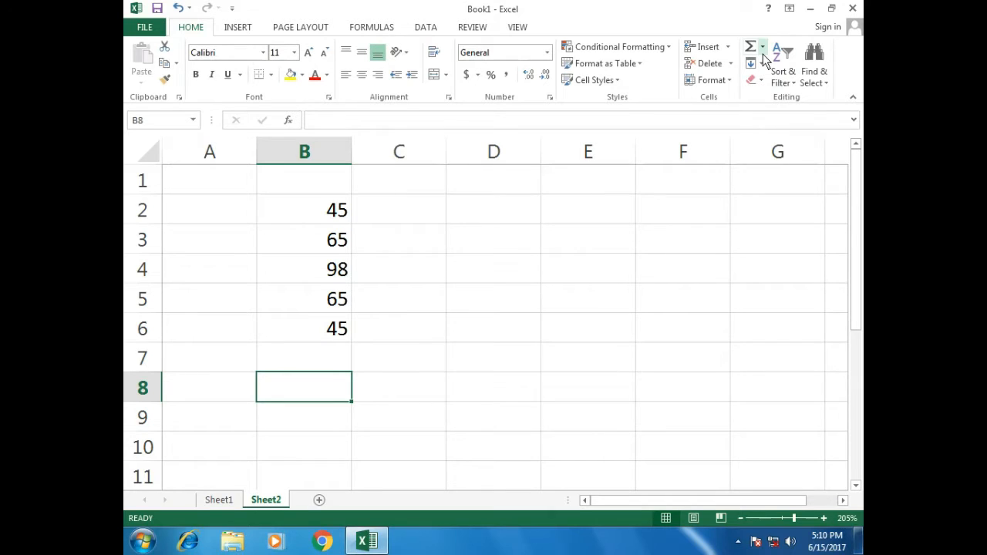
key(super+plus)
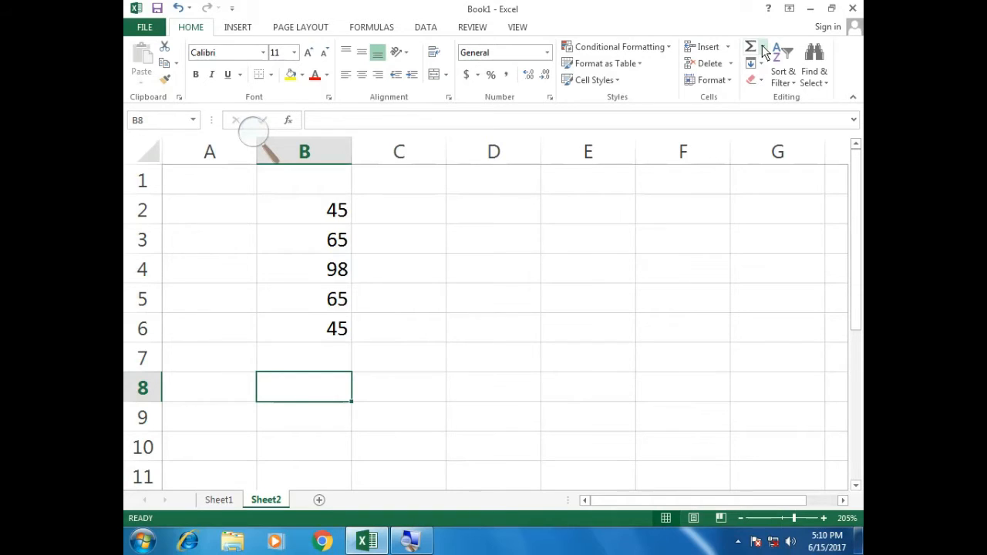
click(760, 48)
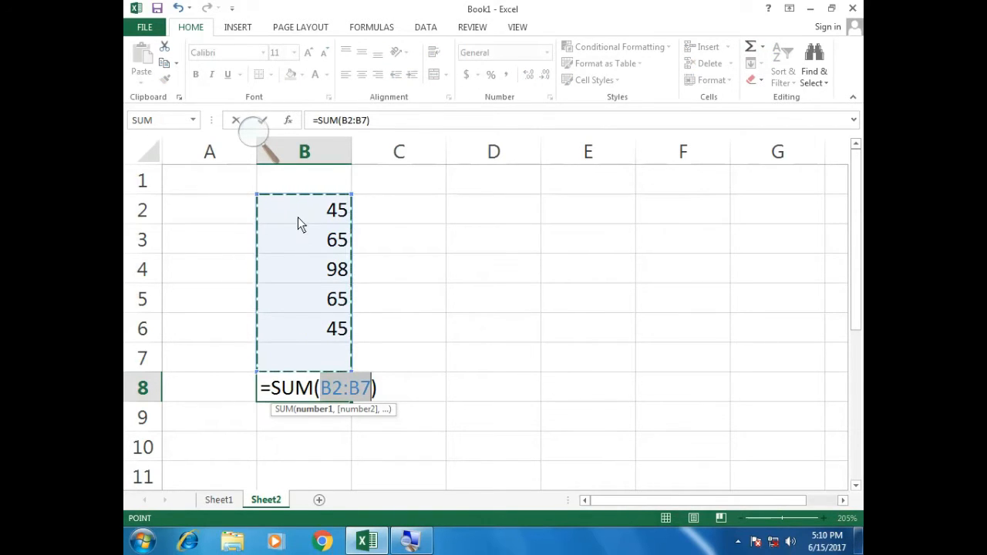
drag(301, 214, 303, 240)
drag(302, 276, 308, 306)
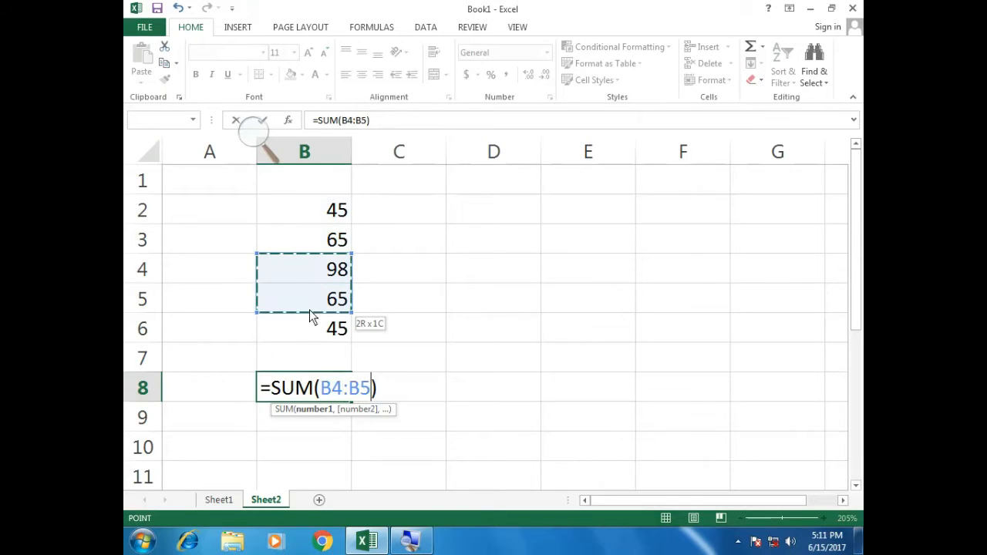
click(315, 211)
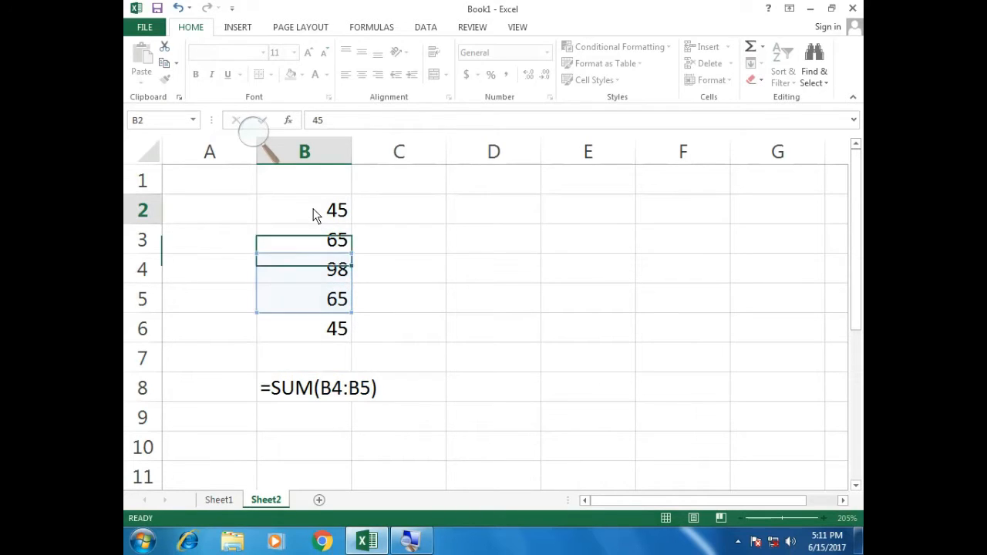
Step: Replace the formula in B8 with an AutoSum covering B2:B6 and review it
click(344, 393)
key(Delete)
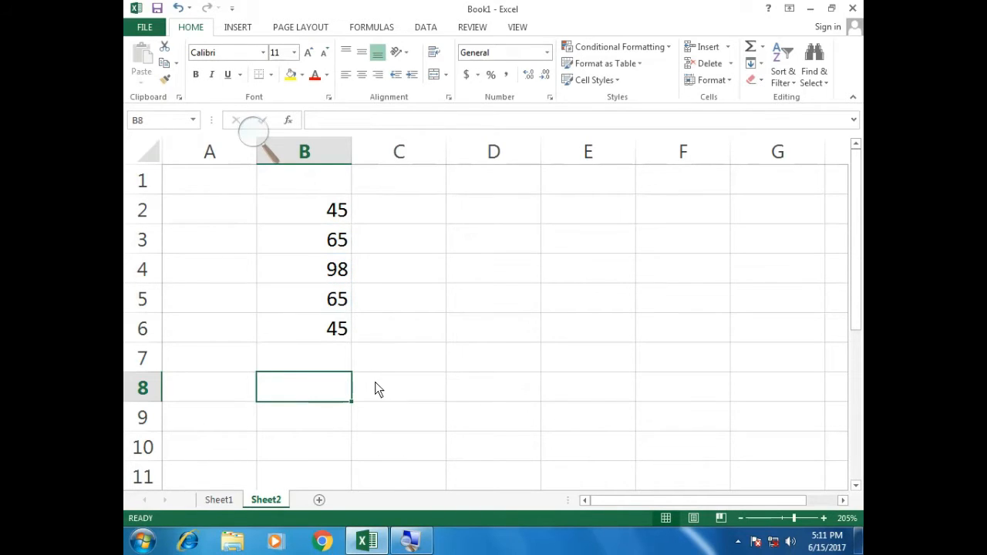
key(alt+equal)
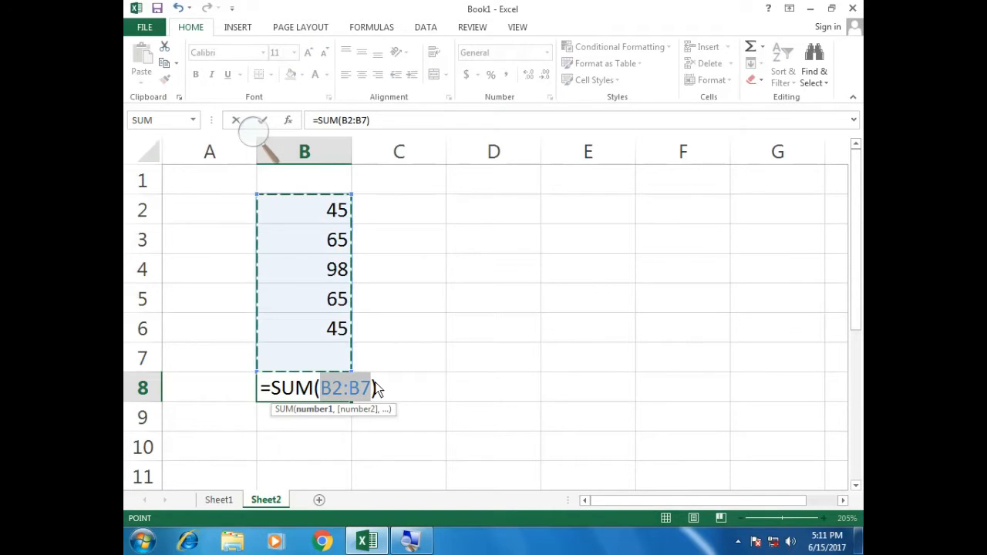
key(shift+Up)
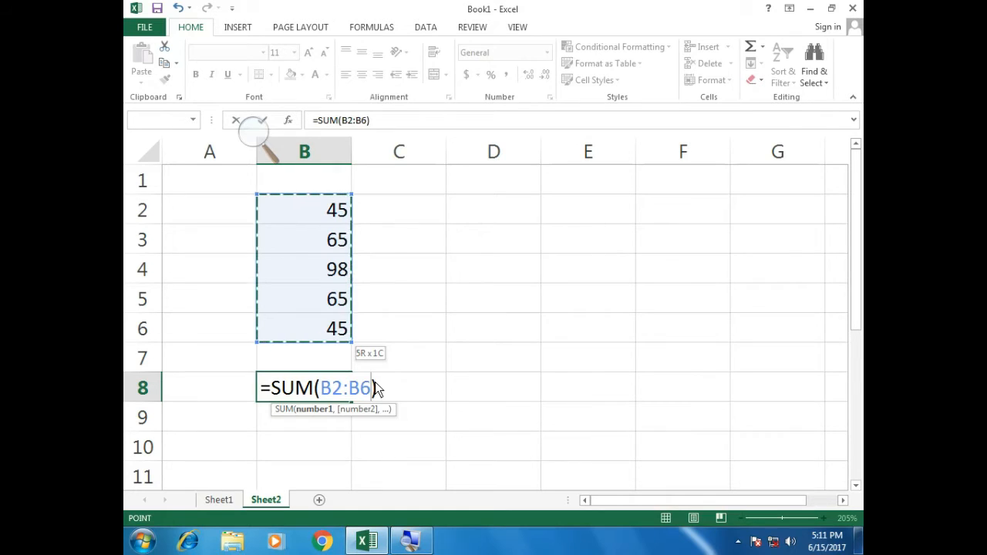
key(Return)
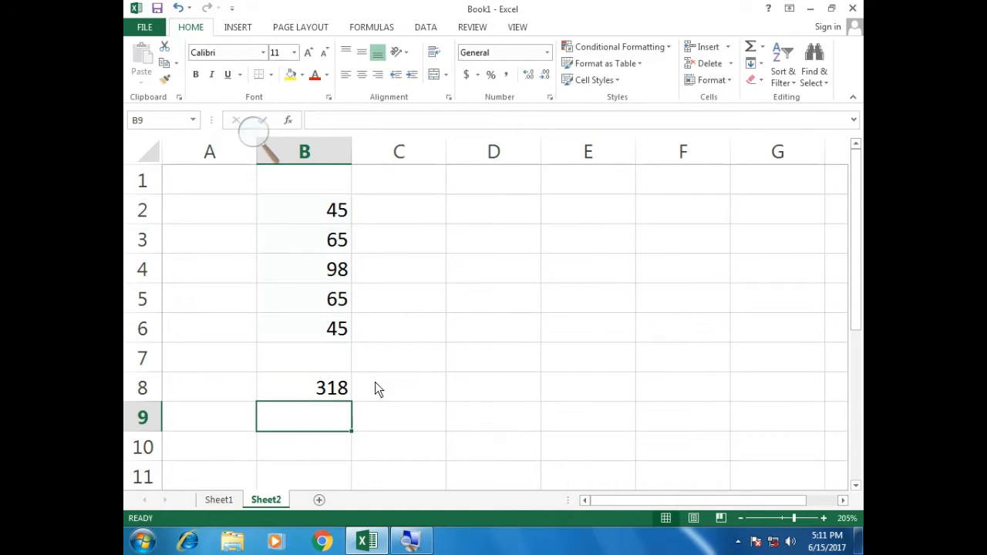
double_click(319, 387)
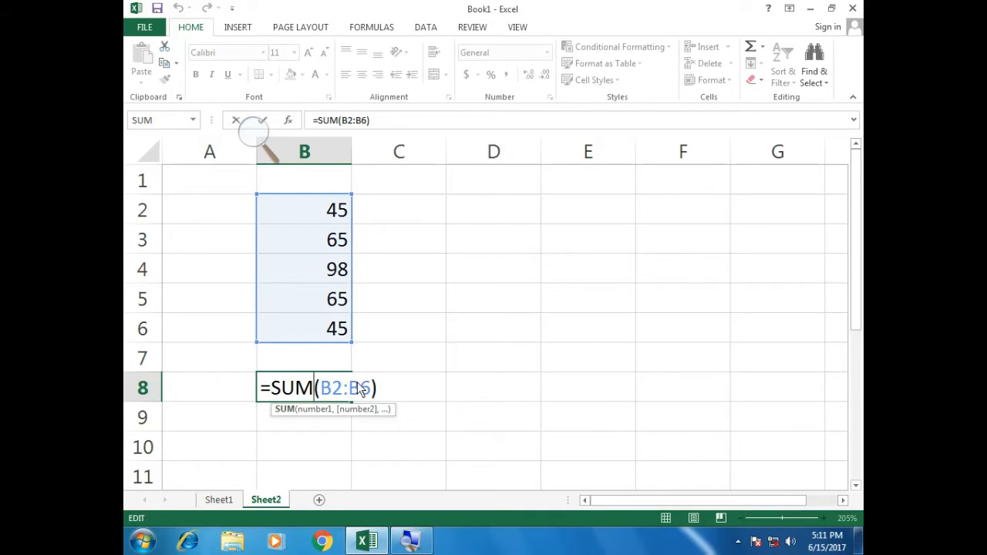
key(Escape)
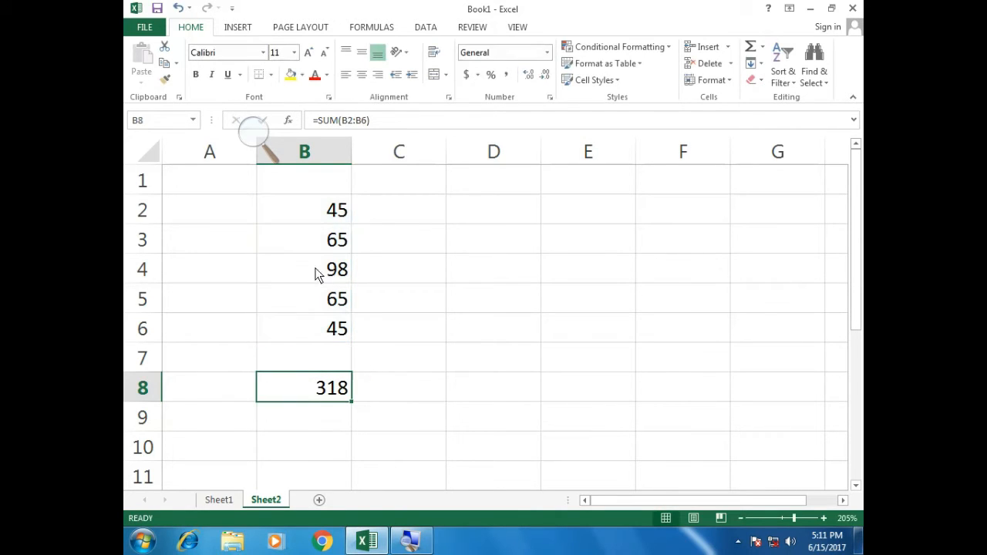
Step: Clear all the contents of Sheet2
drag(309, 233, 367, 351)
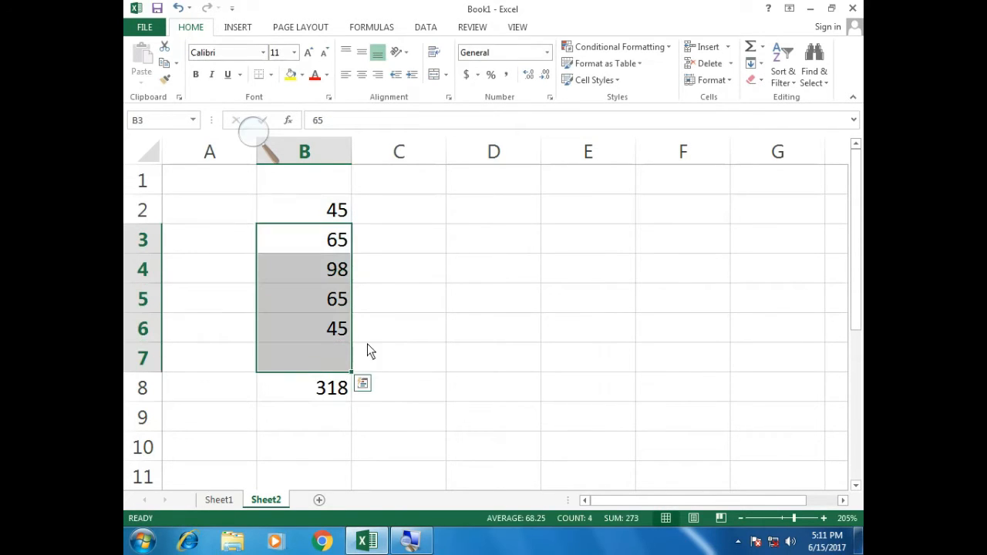
key(ctrl+a)
key(Delete)
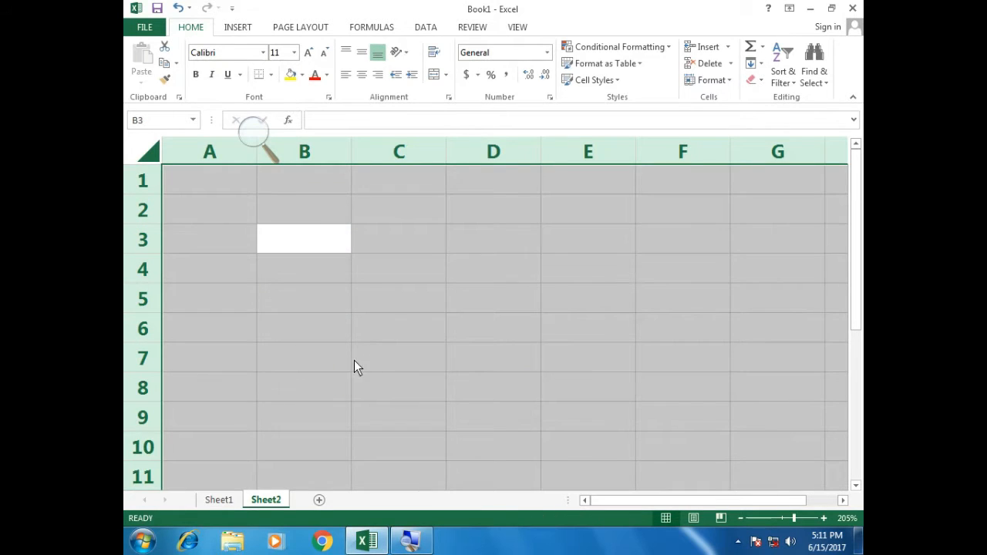
click(339, 362)
Step: Return to Sheet1 and make the SUMIF description in cell B3 bold
click(226, 500)
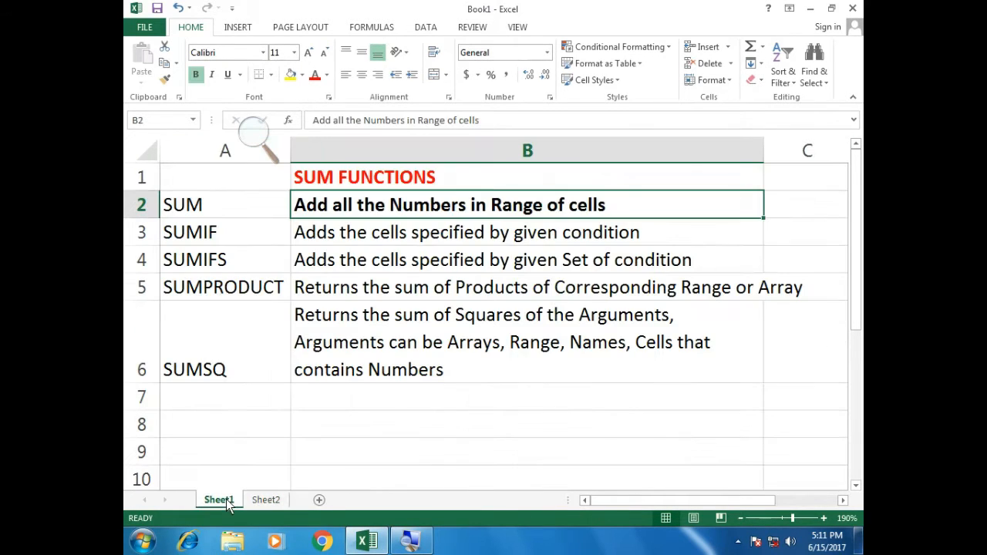
click(205, 239)
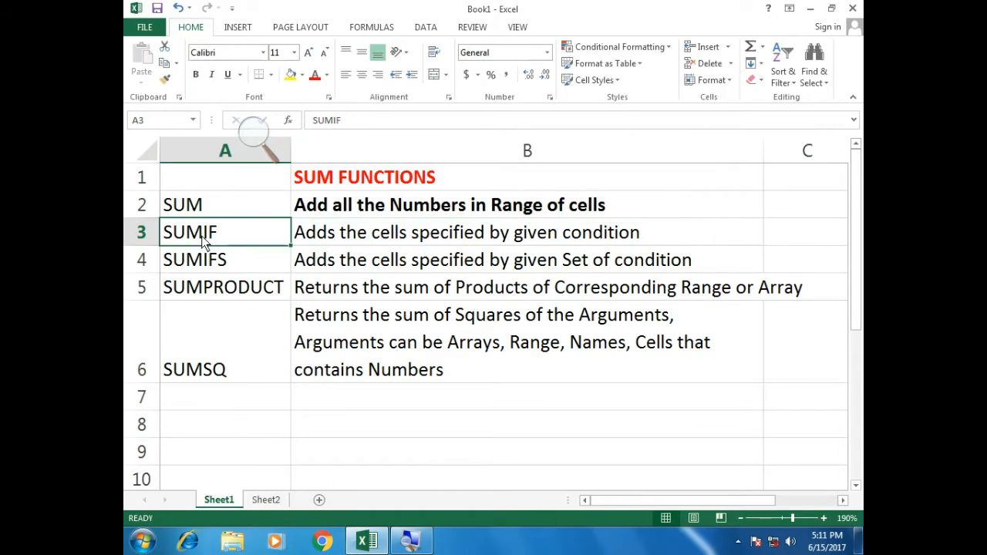
key(Right)
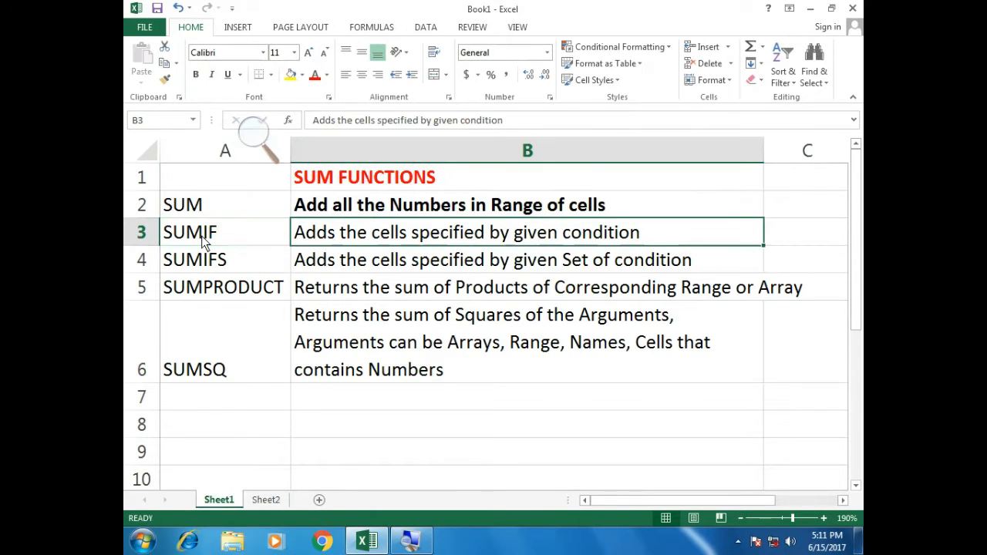
key(ctrl+b)
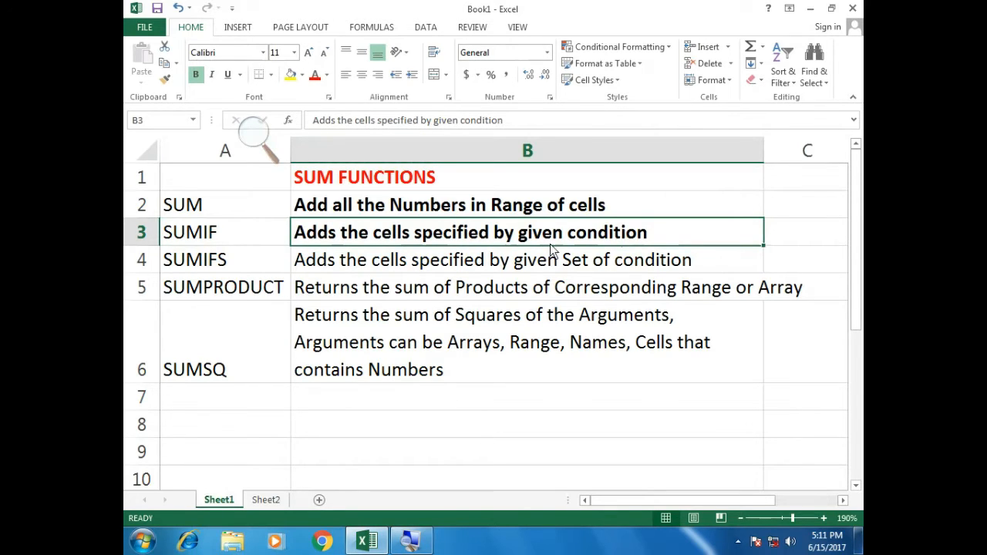
Step: Switch to Sheet2 and enter the column heading PRODUCT in cell B2
click(266, 500)
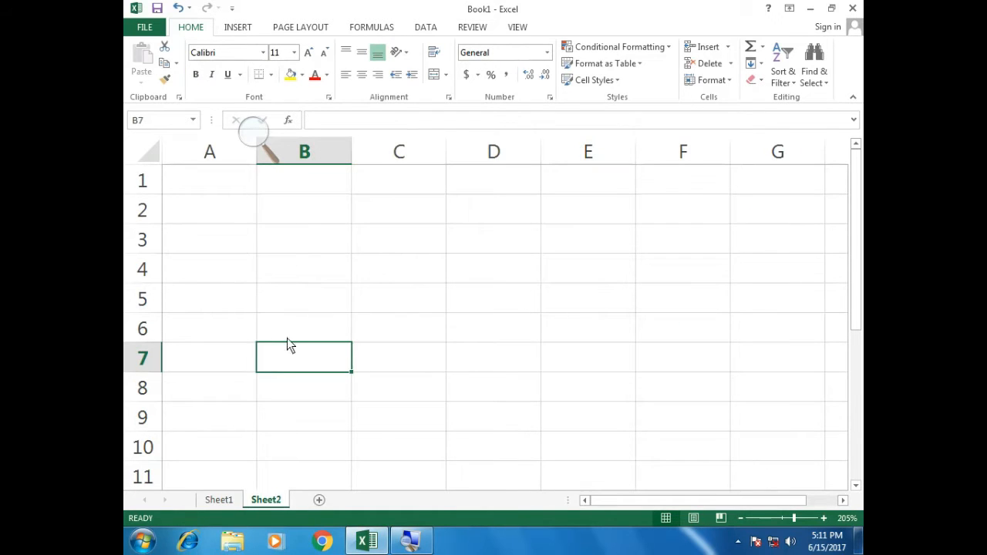
double_click(300, 232)
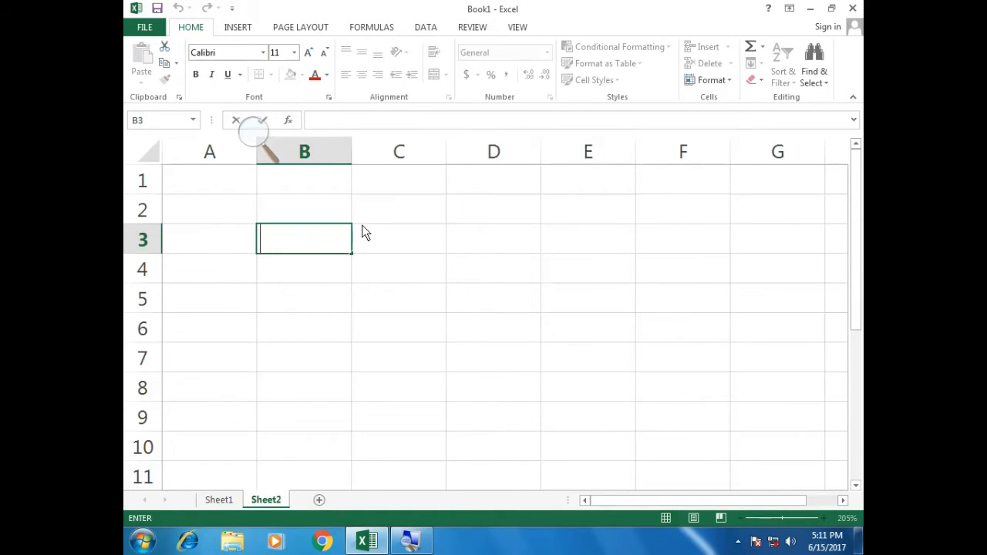
key(Escape)
key(Up)
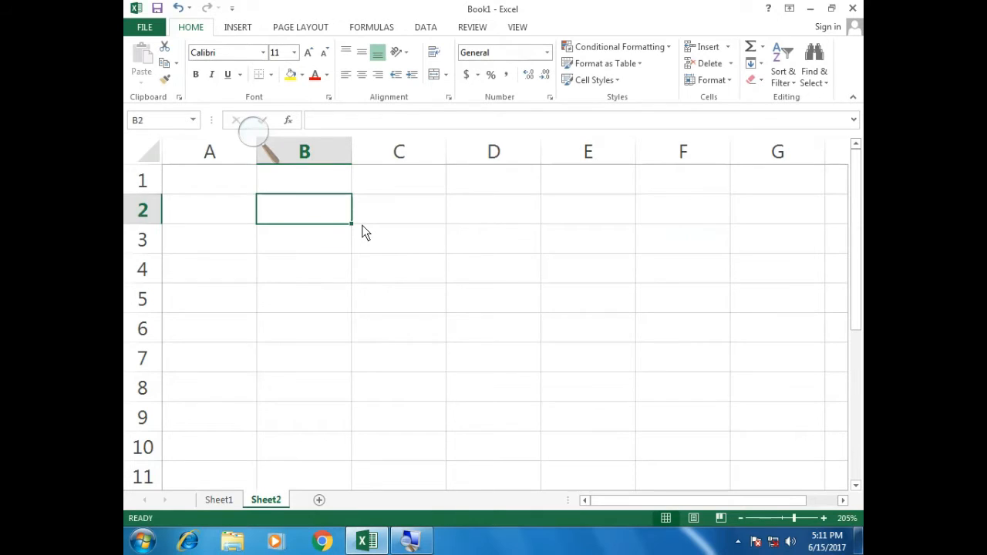
key(Down)
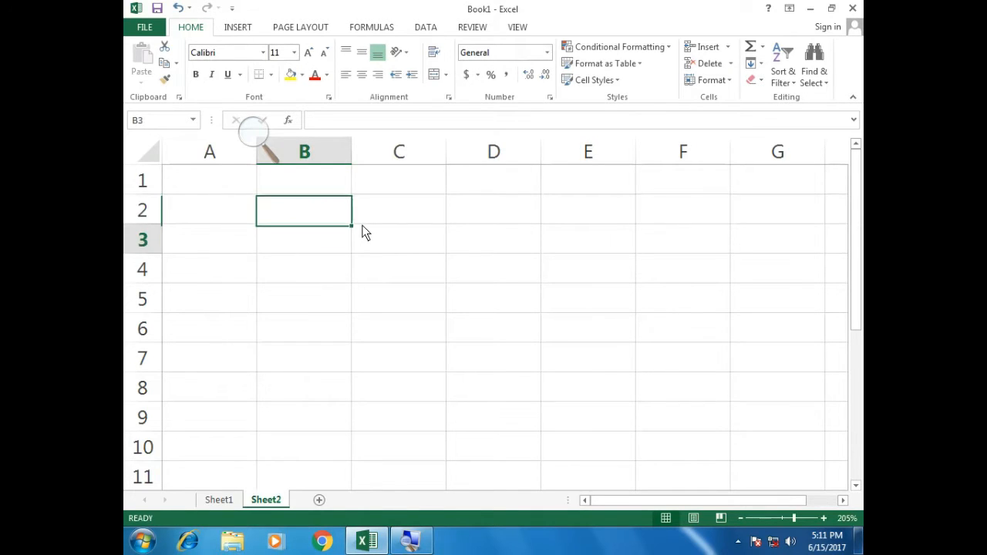
key(Up)
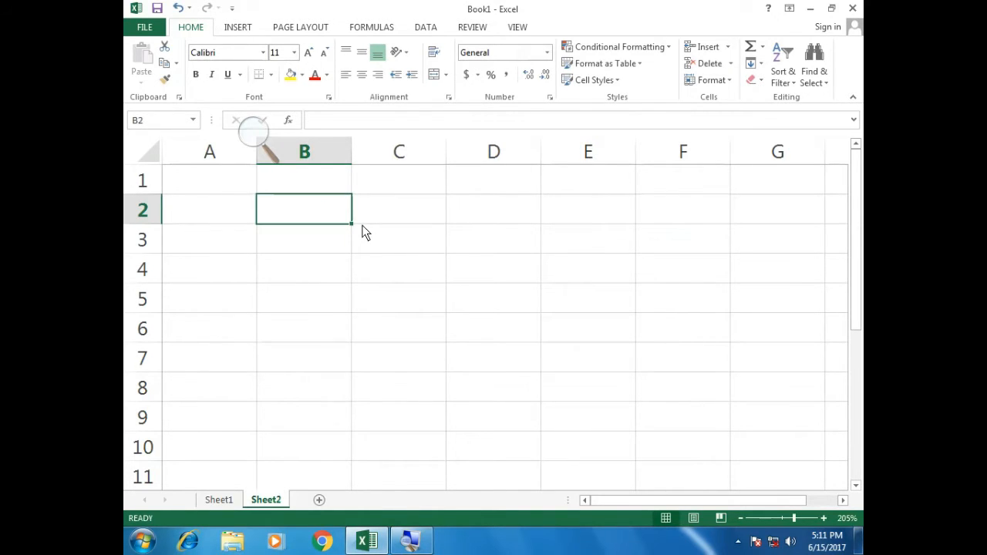
text(PRODUCT)
key(Return)
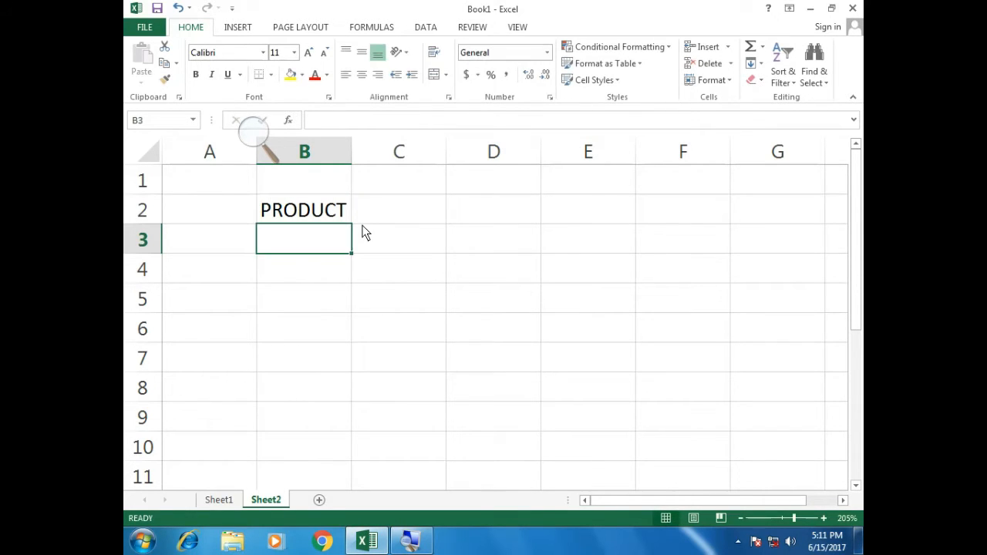
Step: Enter the column heading QUANTITY in cell C2
key(Up)
key(Right)
text(QUA)
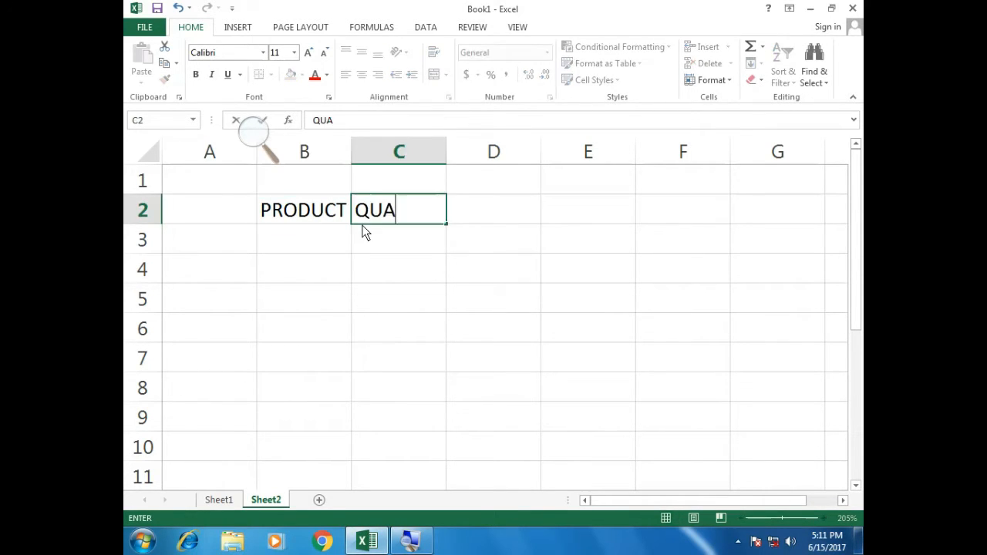
text(NTITY)
key(Return)
Step: List the products CD, DVD, AC and TV in cells B3 to B6 under the PRODUCT heading
key(Left)
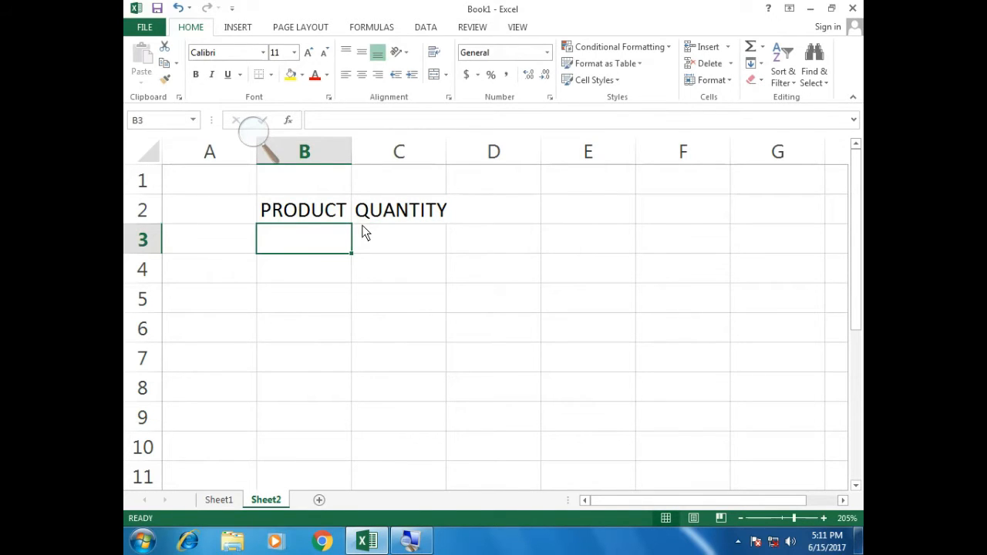
text(CD)
key(Return)
text(DVD)
key(Return)
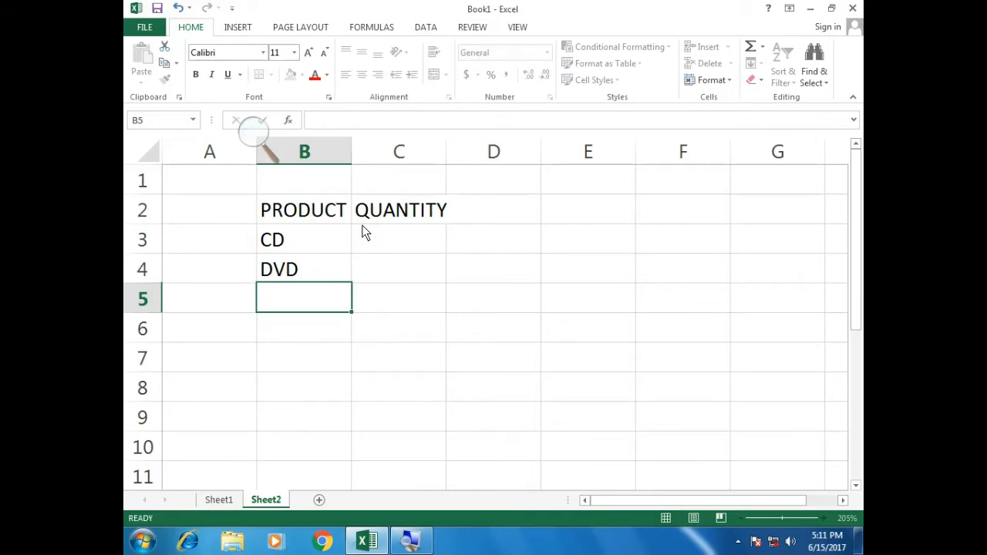
text(AC)
key(Return)
text(T)
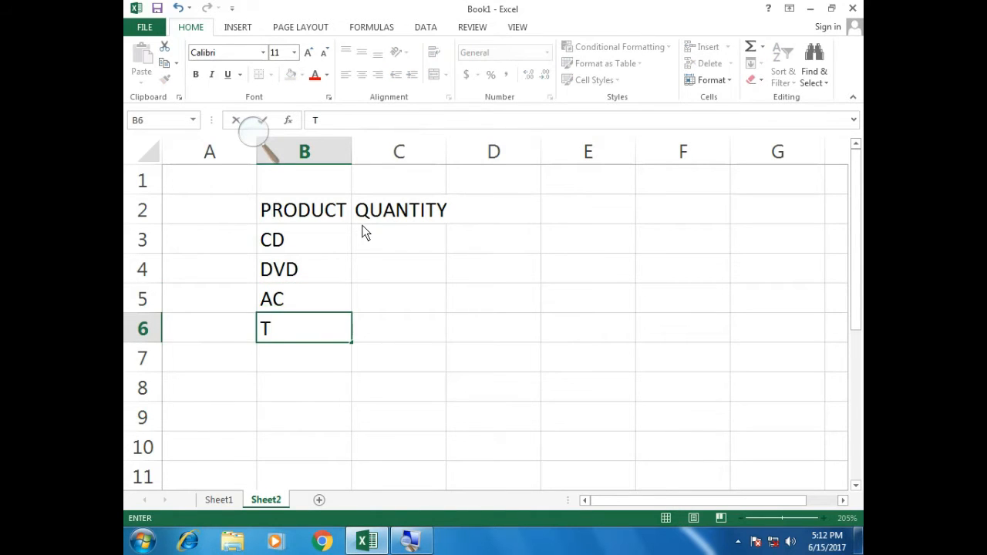
text(V)
key(Return)
Step: Continue the product list with CD, DVD, TV, CD and DVD in cells B7 to B11
text(CD)
key(Return)
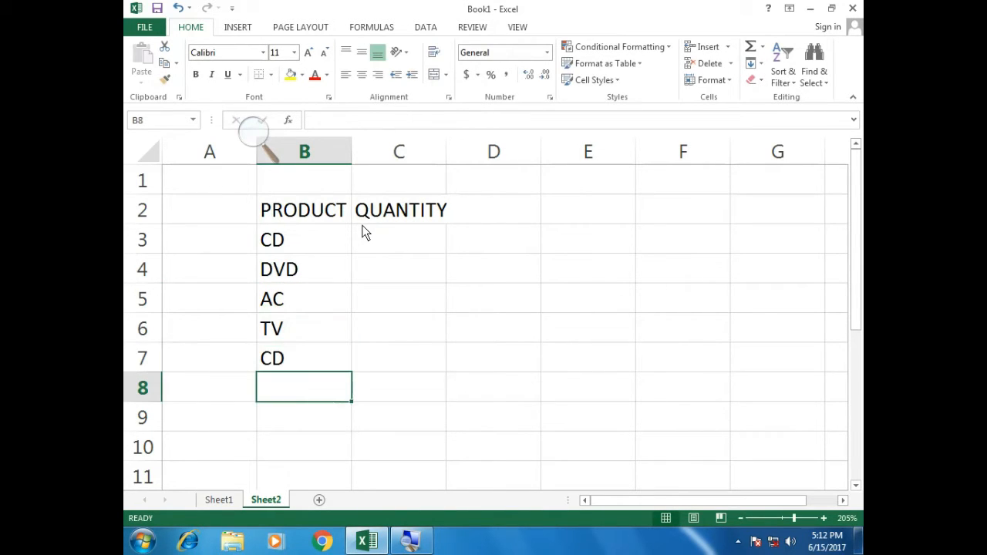
text(DVD)
key(Return)
text(TV)
key(Return)
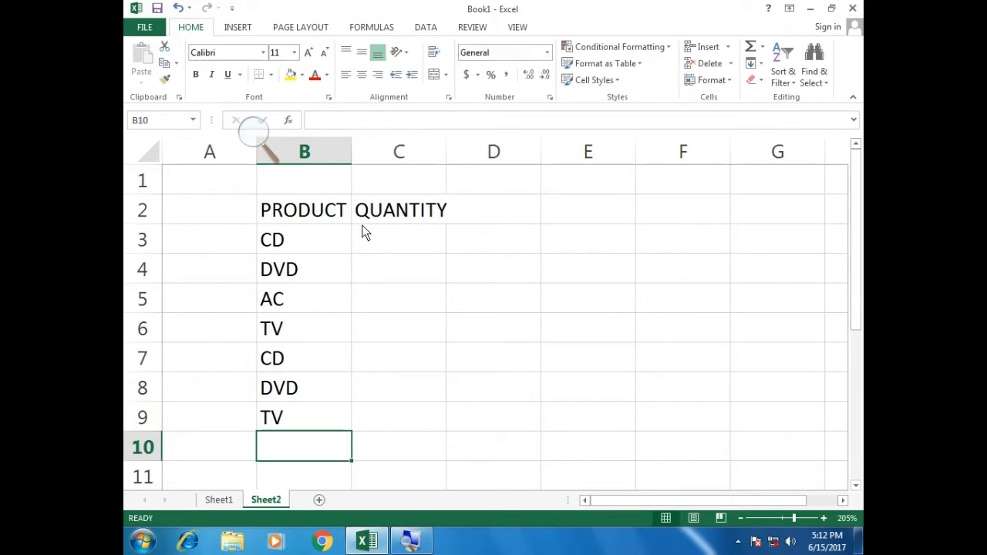
text(CD)
key(Return)
text(DVD)
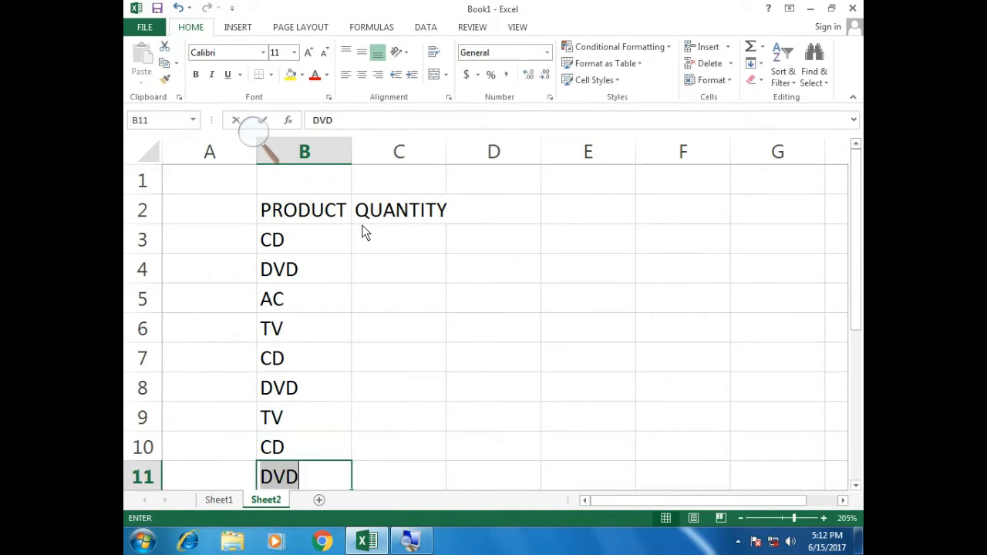
key(Return)
Step: Enter the quantities 2, 3, 6, 5 and 3 in cells C3 to C7
double_click(378, 209)
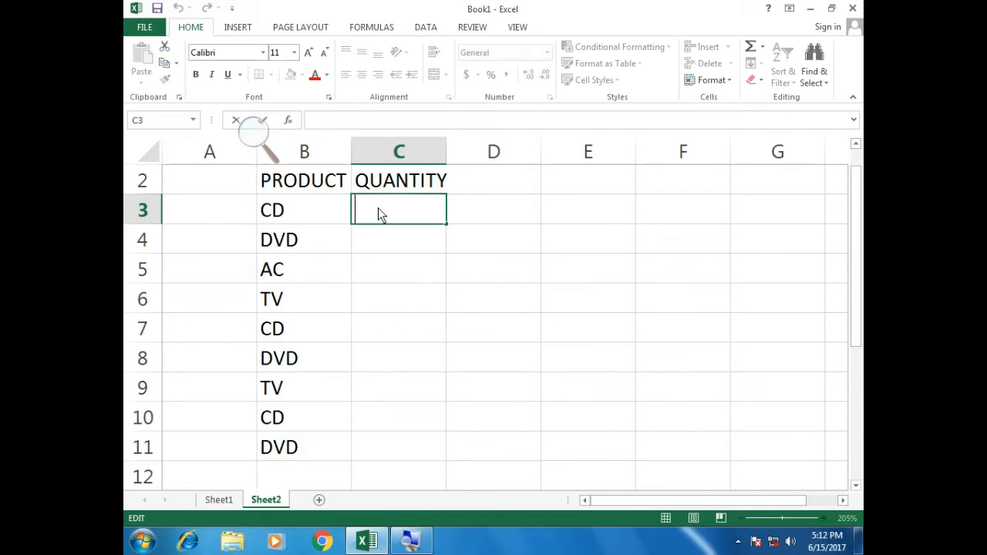
text(2)
key(Return)
text(3)
key(Return)
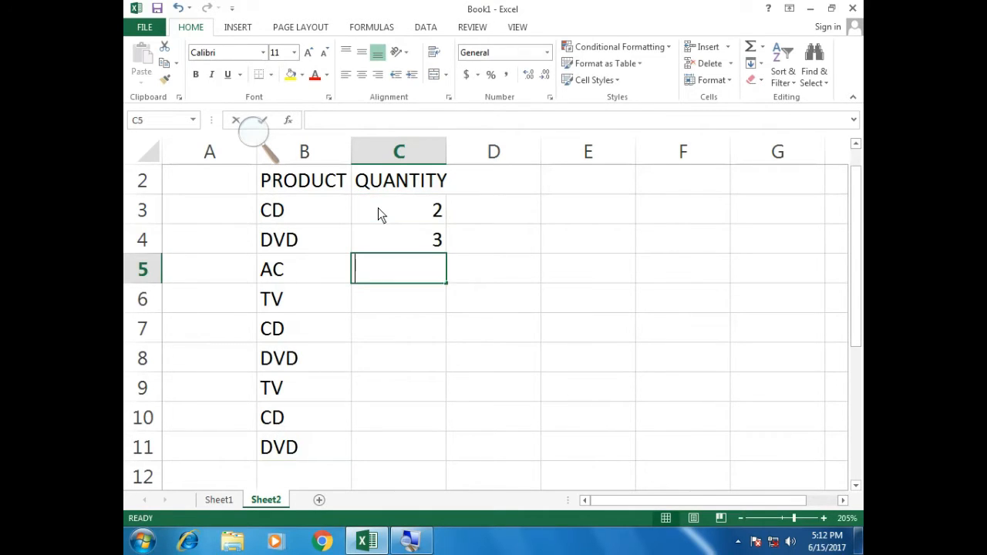
text(6)
key(Return)
text(5)
key(Return)
text(3)
key(Return)
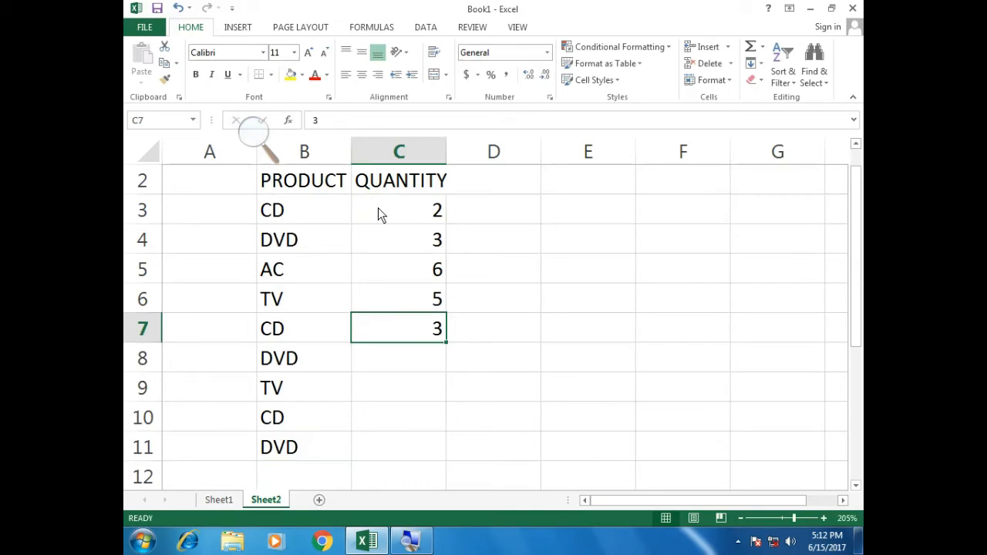
Step: Enter the remaining quantities 5, 4, 6 and 5 in cells C8 to C11
text(5)
key(Return)
text(4)
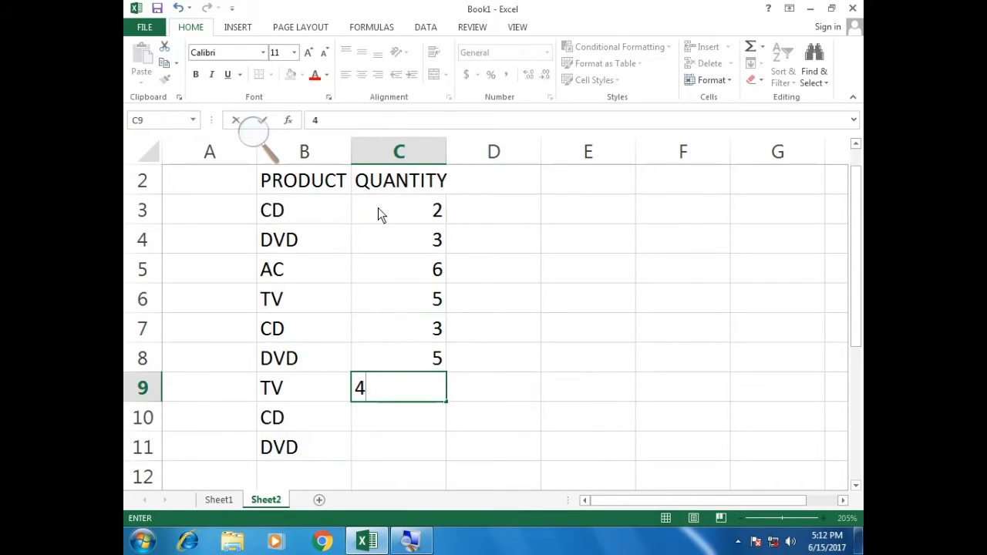
key(Return)
text(6)
key(Return)
text(5)
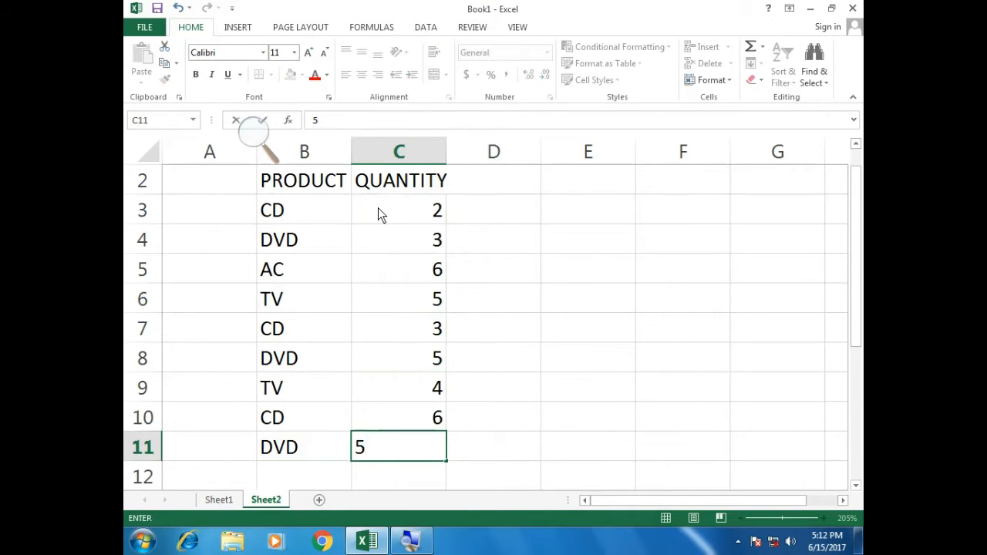
key(Return)
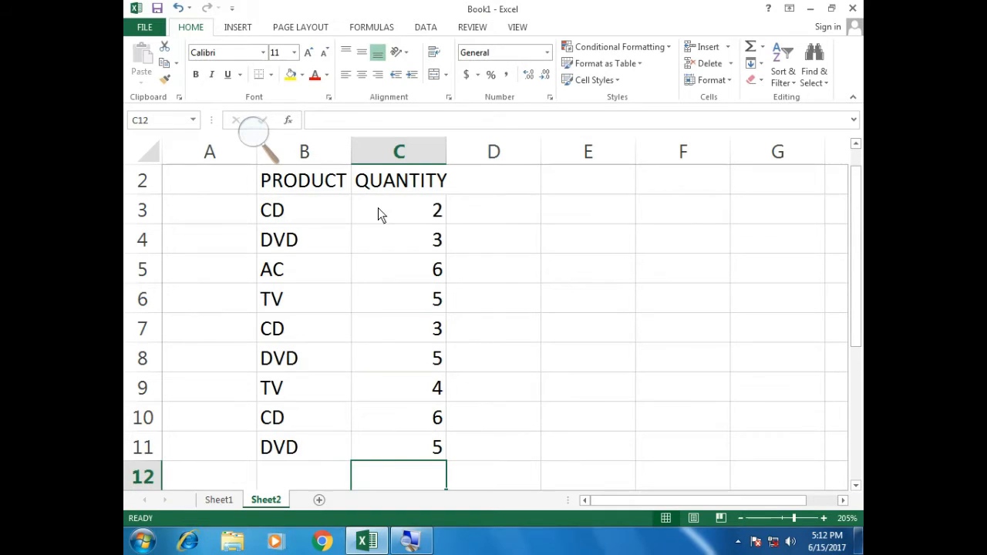
Step: Enter CD in cell E3 as the lookup product for the condition
click(562, 215)
text(CD)
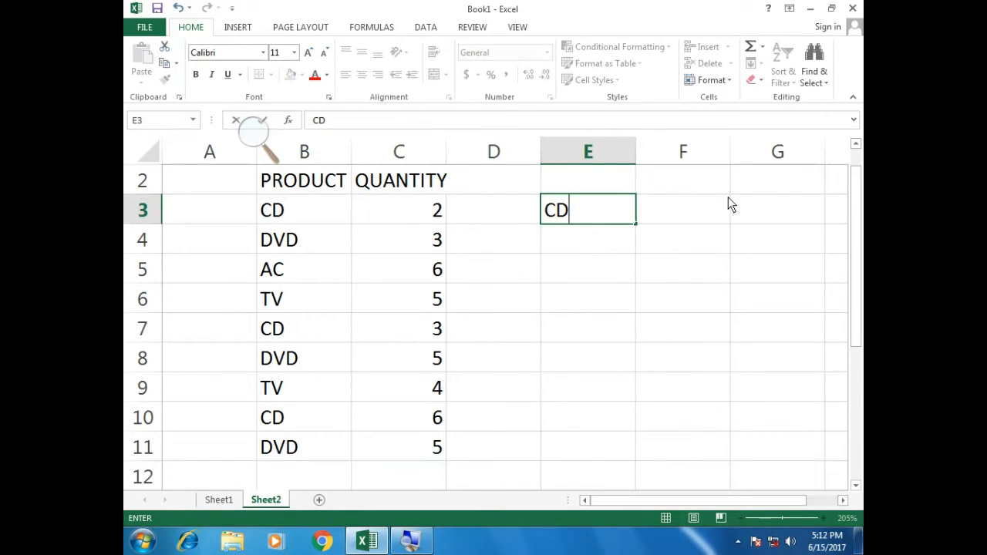
key(Return)
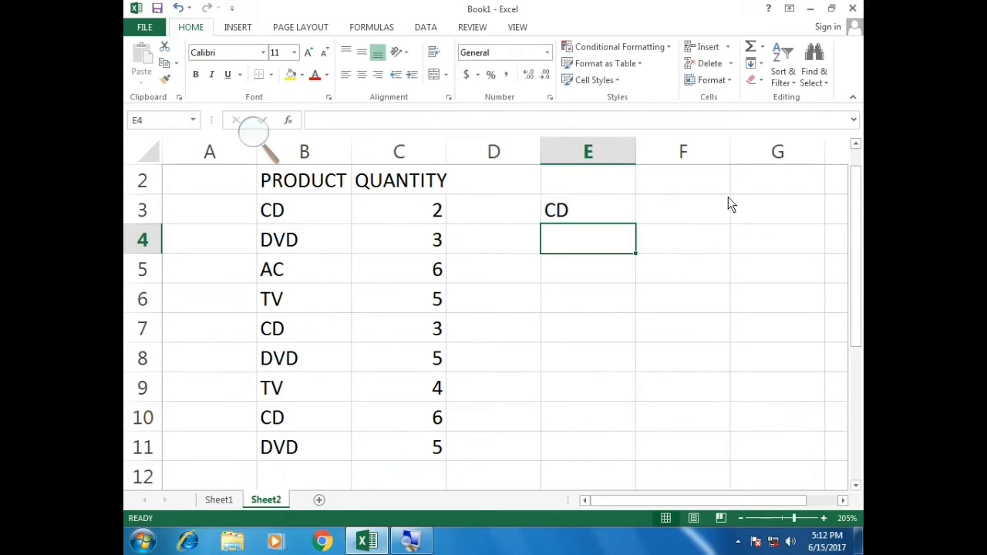
Step: Start a SUMIF formula in cell F3 with the product cells B3:B11 as its range argument
key(Up)
key(Right)
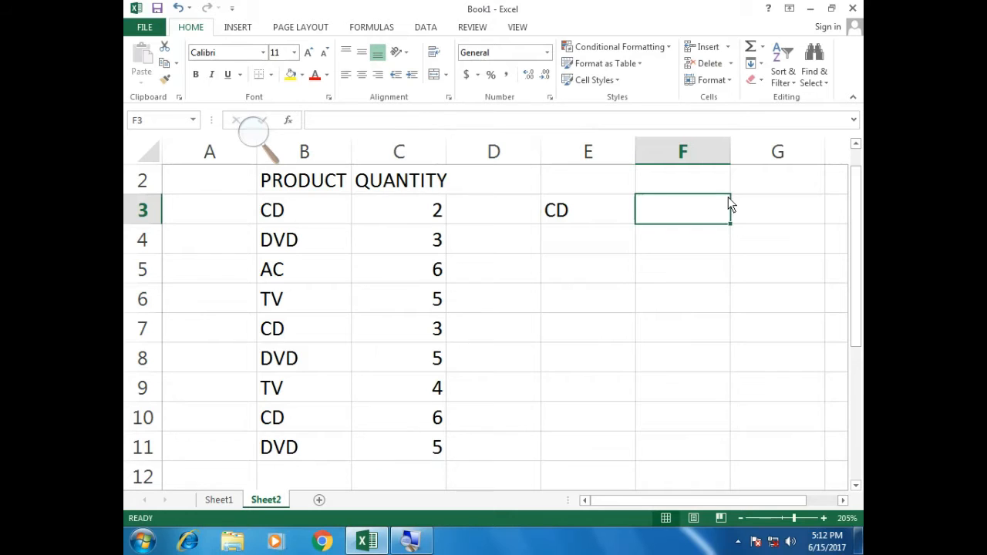
text(=SUM)
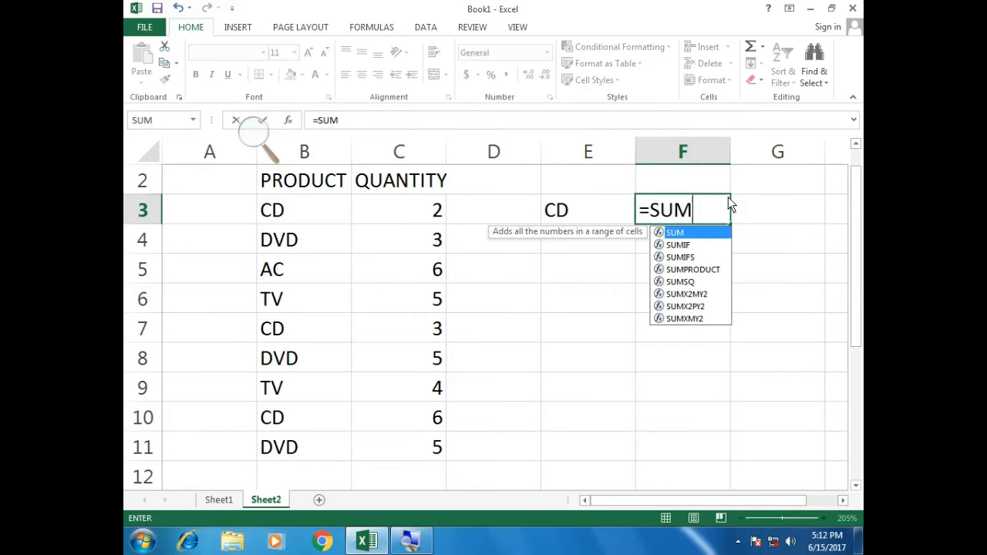
key(Escape)
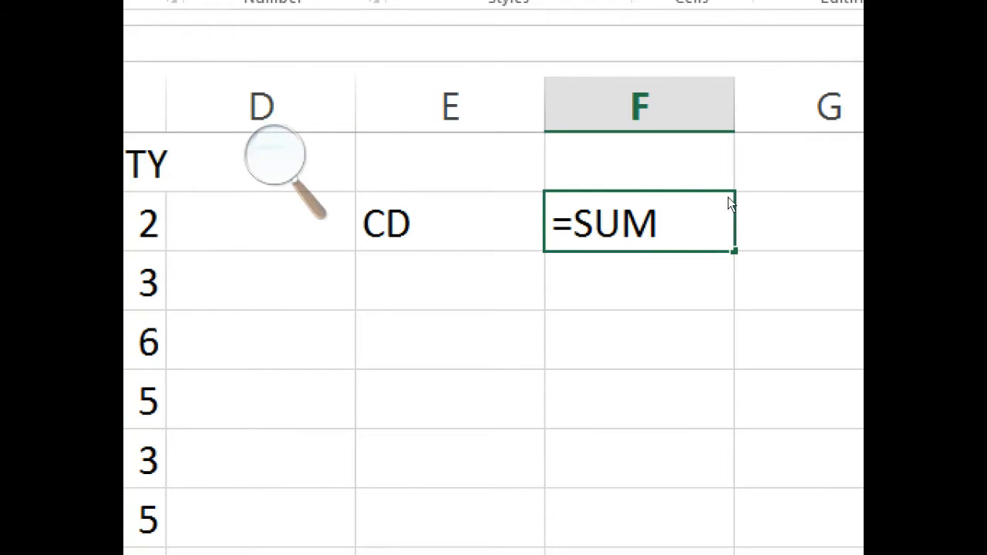
text(IF()
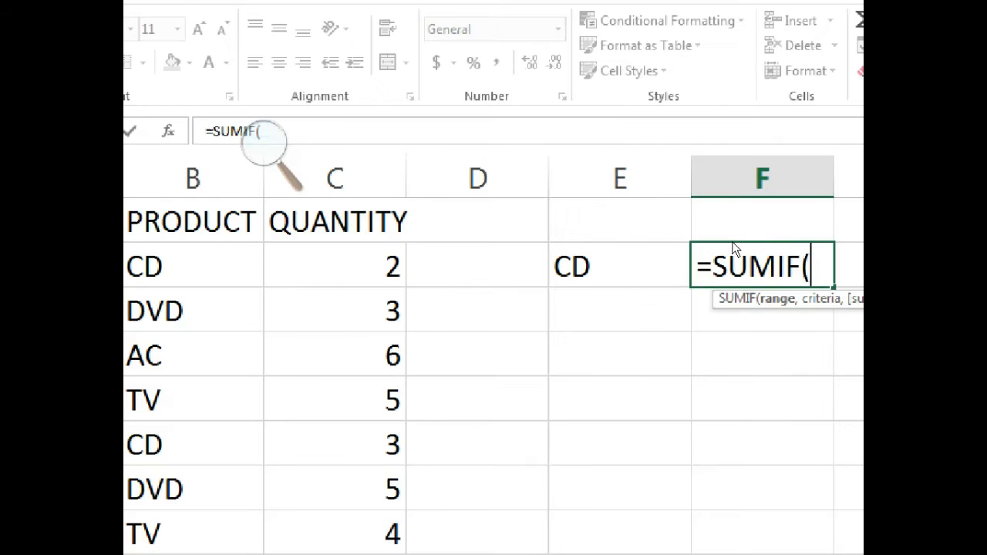
click(311, 216)
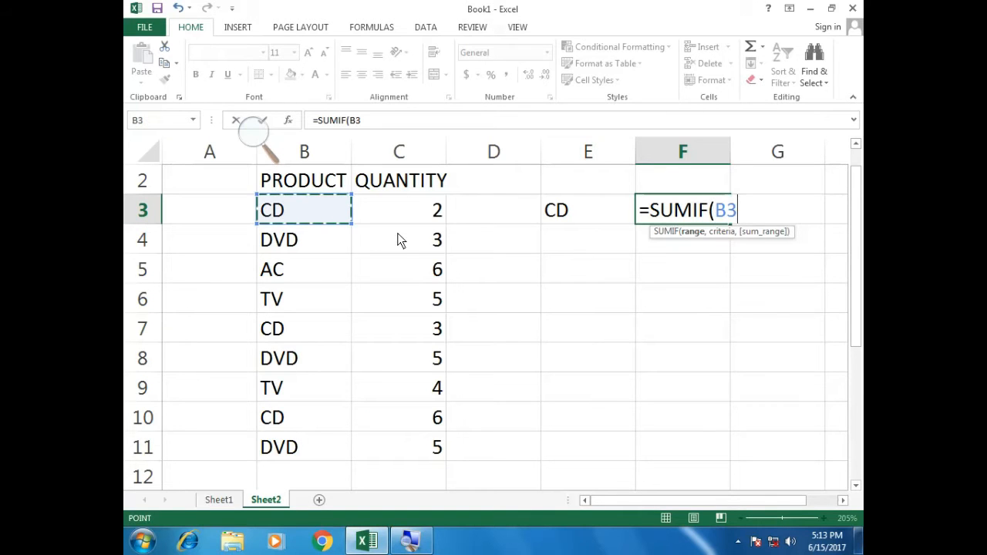
key(shift+Down)
key(shift+Down)
key(shift+Down)
key(shift+Down)
key(shift+Down)
key(shift+Down)
key(shift+Down)
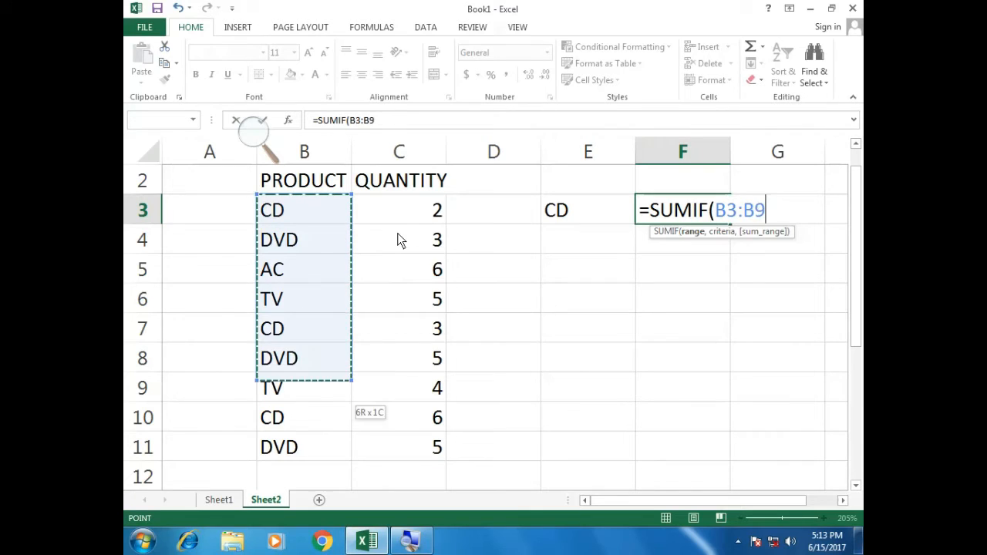
key(shift+Down)
key(shift+Down)
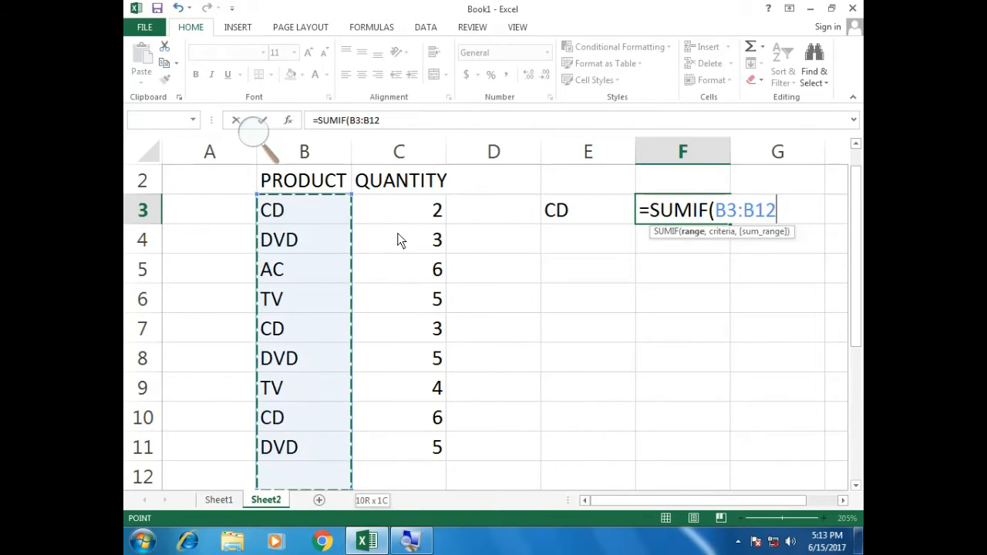
key(shift+Up)
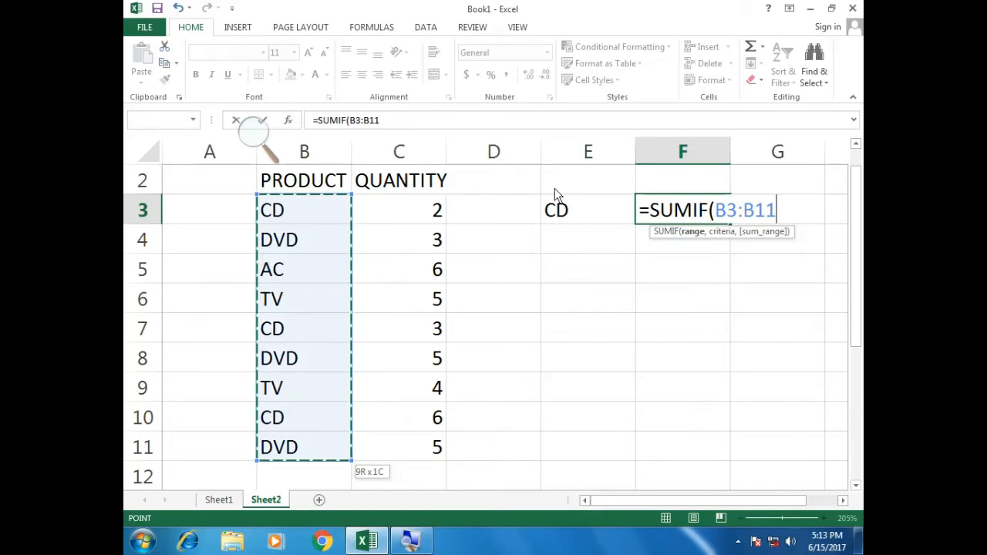
text(,)
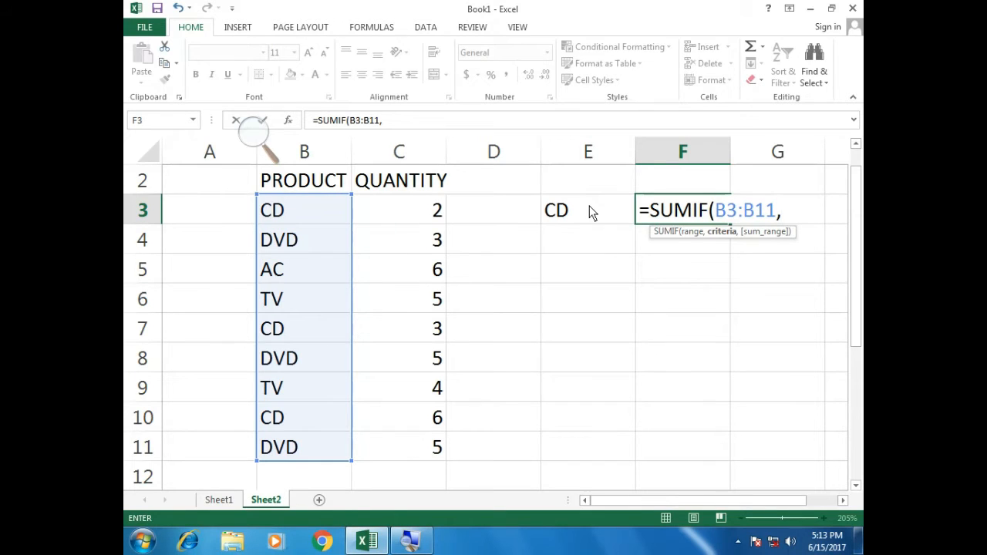
text("CD")
key(BackSpace)
text(")
key(BackSpace)
key(BackSpace)
key(BackSpace)
key(BackSpace)
Step: Complete the SUMIF formula with E3 as the criteria and C3:C11 as the sum range, and select cell E3
click(593, 217)
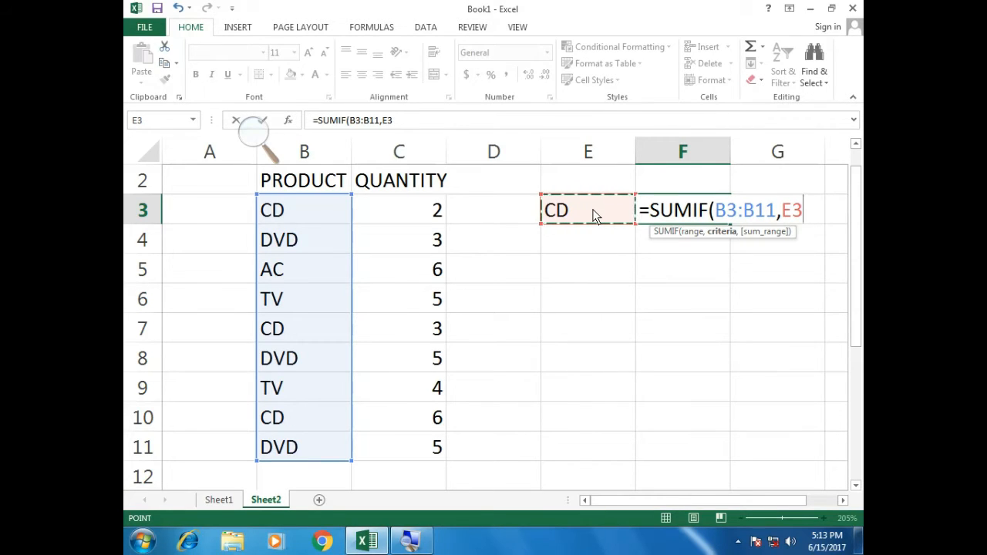
text(,)
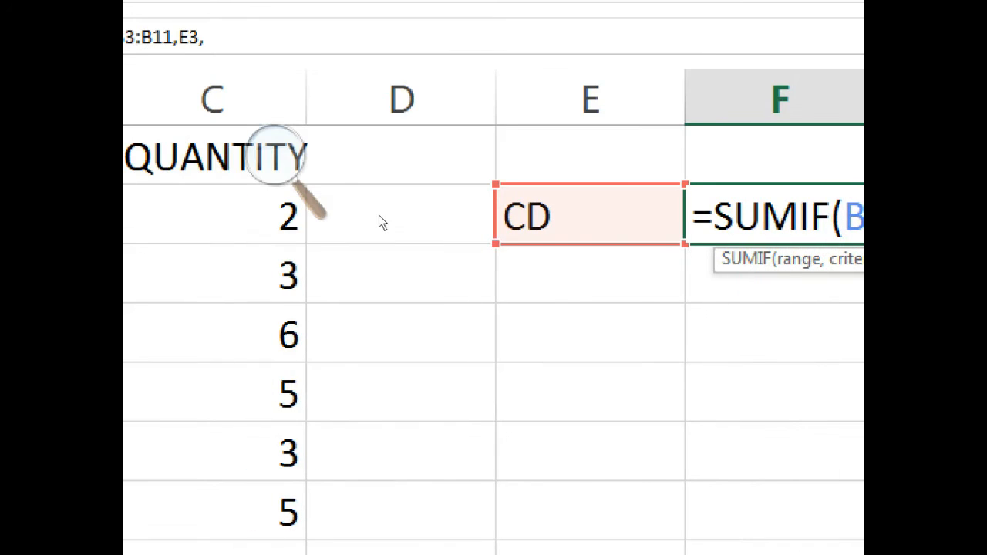
click(287, 215)
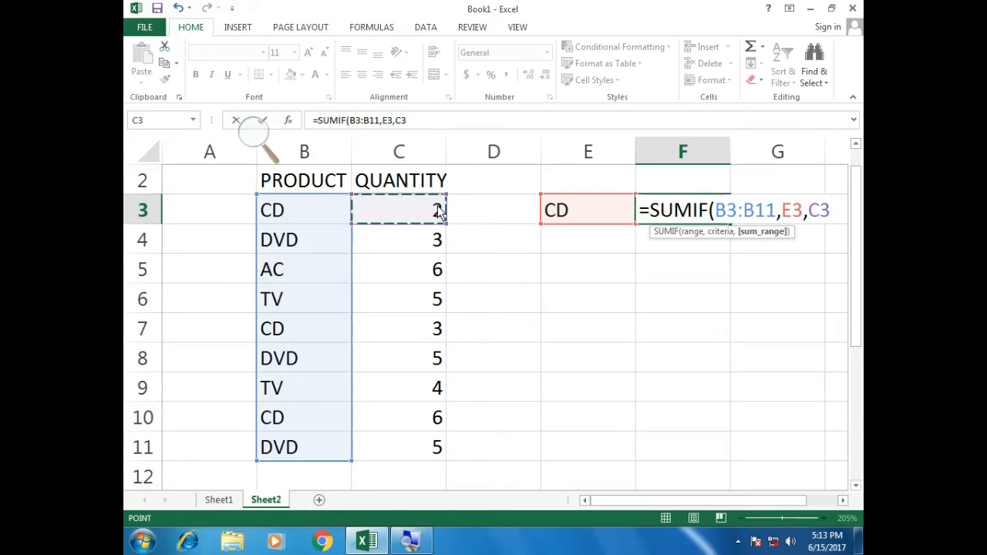
drag(437, 209, 437, 447)
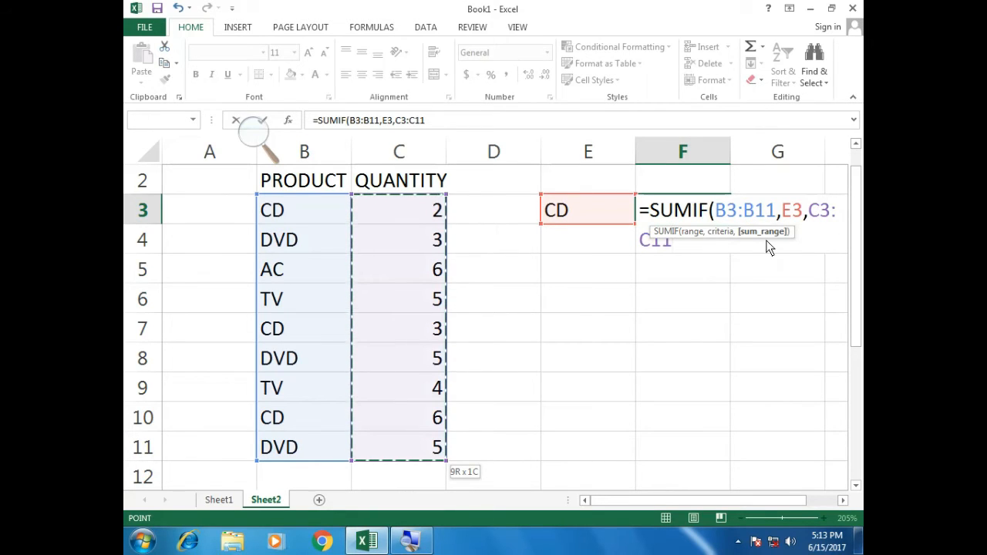
key(Return)
click(592, 220)
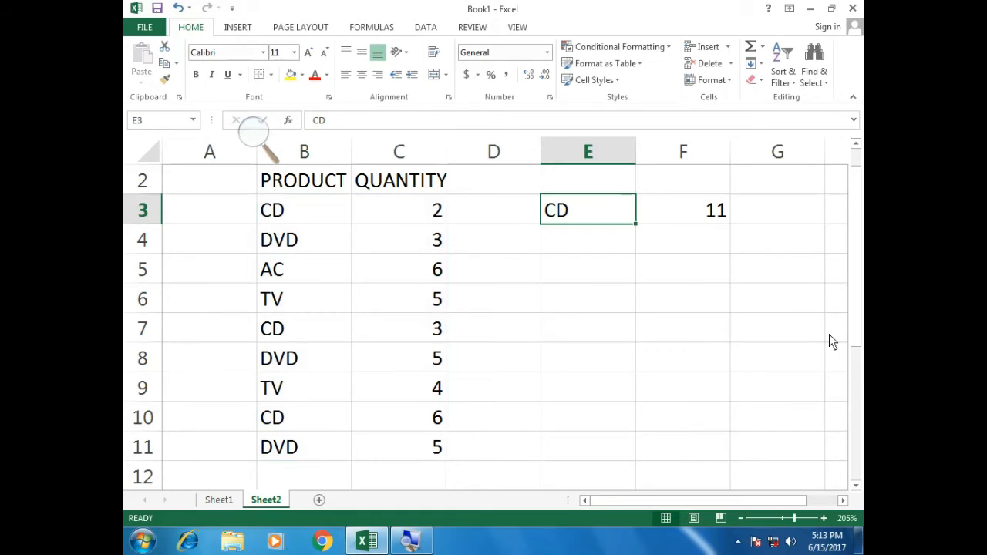
Step: Test the SUMIF formula by changing the lookup product in cell E3 to DVD, TV and AC in turn
text(DVD)
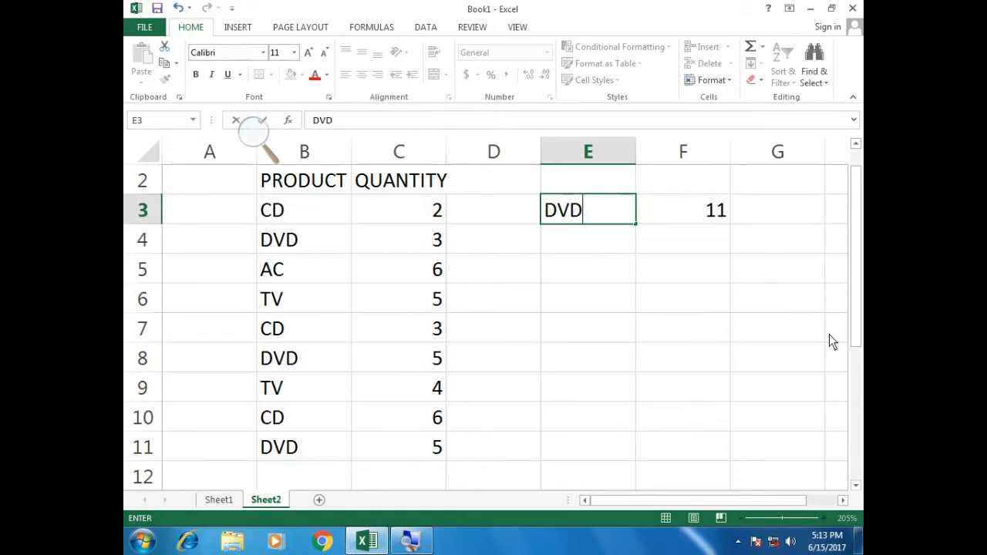
key(Return)
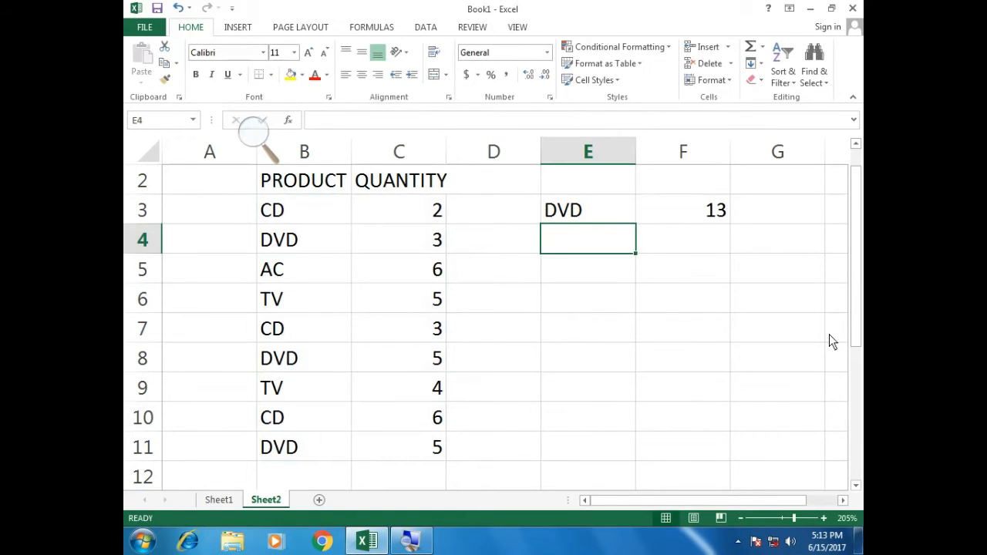
key(Up)
text(T)
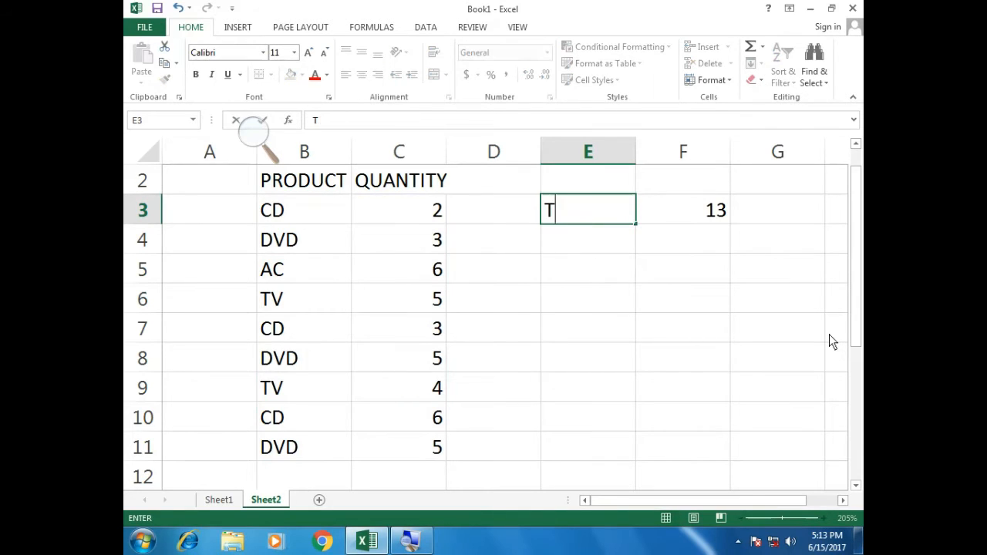
text(V)
key(Return)
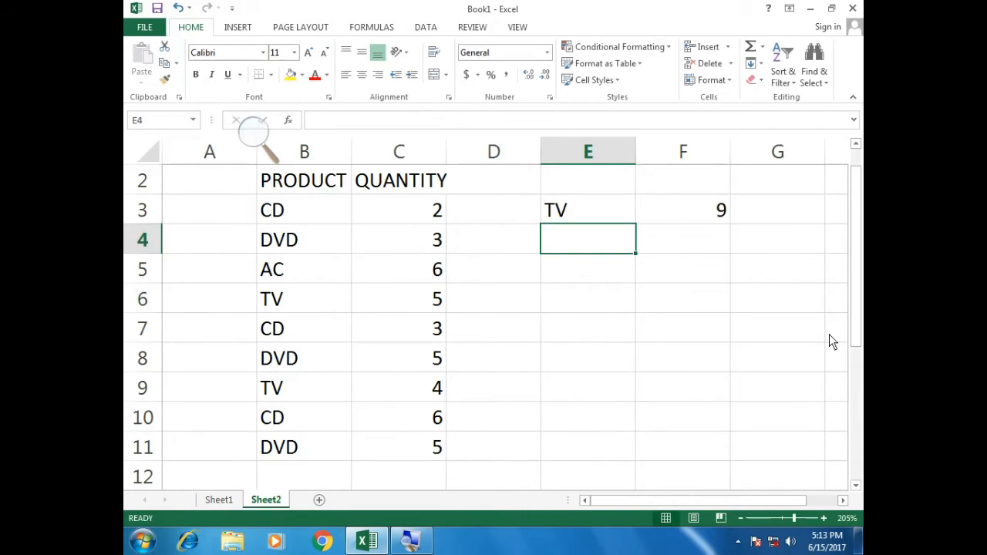
key(Up)
text(AC)
key(Return)
Step: Make the SUMIFS name in A4 and its description in B4 bold on Sheet1
click(220, 500)
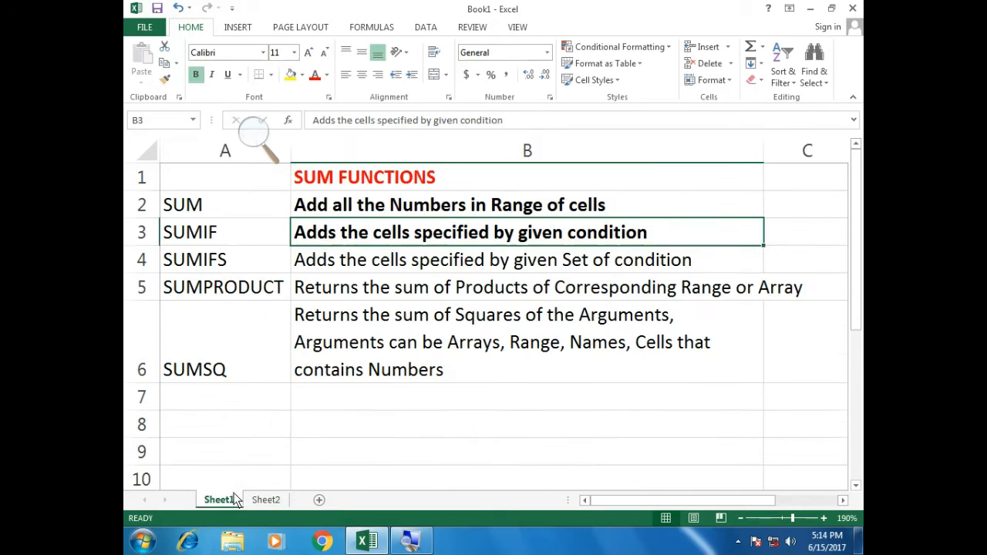
click(255, 256)
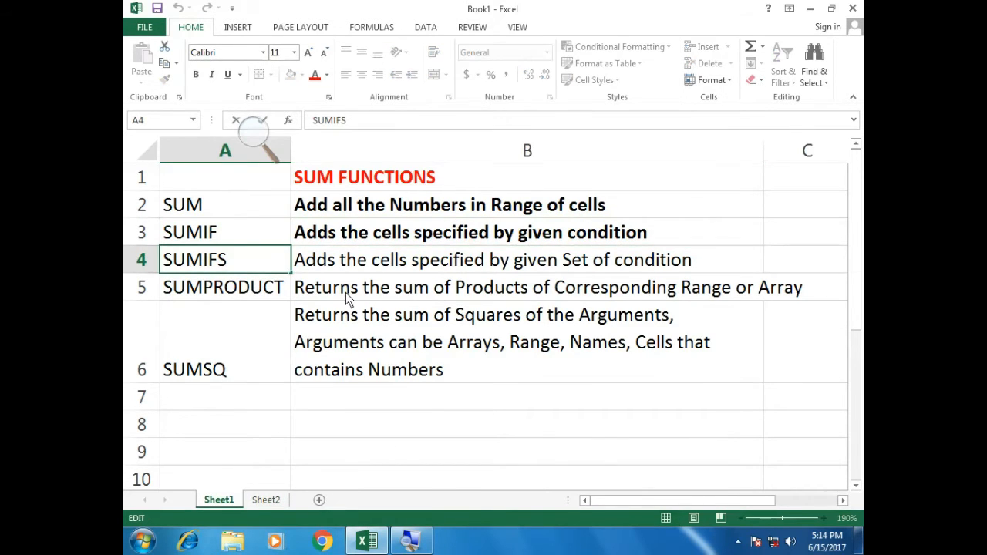
key(ctrl+b)
click(338, 266)
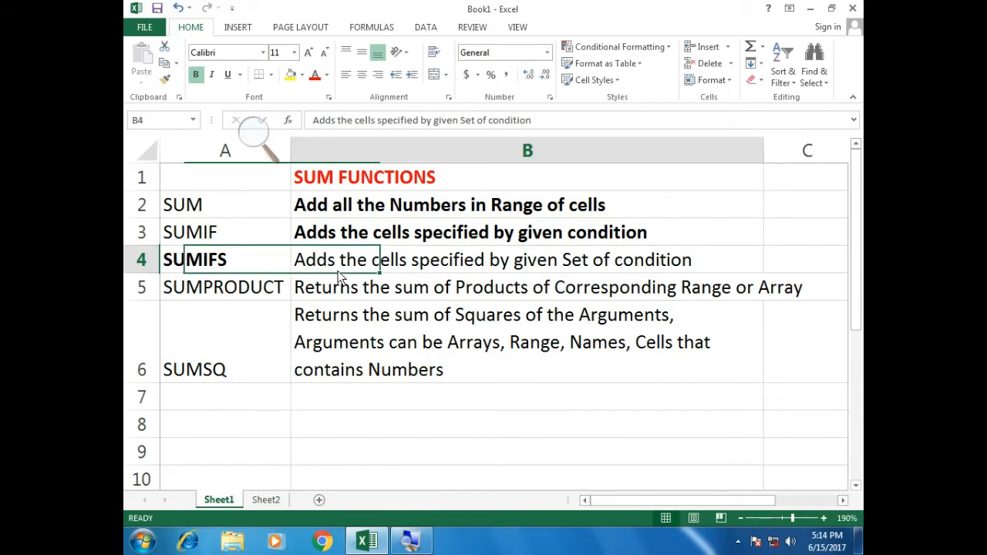
key(ctrl+b)
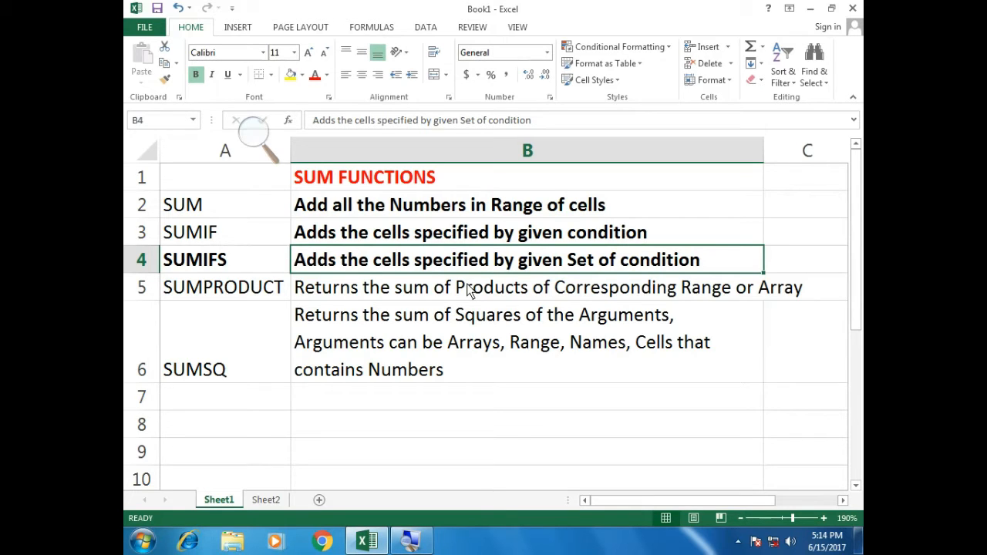
Step: Add the header Region in cell A2 of Sheet2, beside the PRODUCT column
key(ctrl+Page_Down)
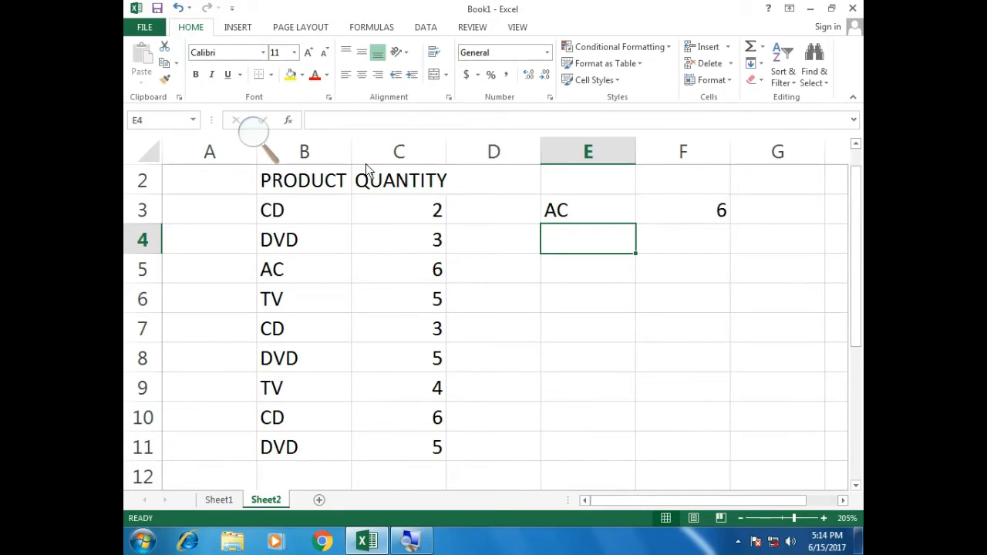
click(245, 189)
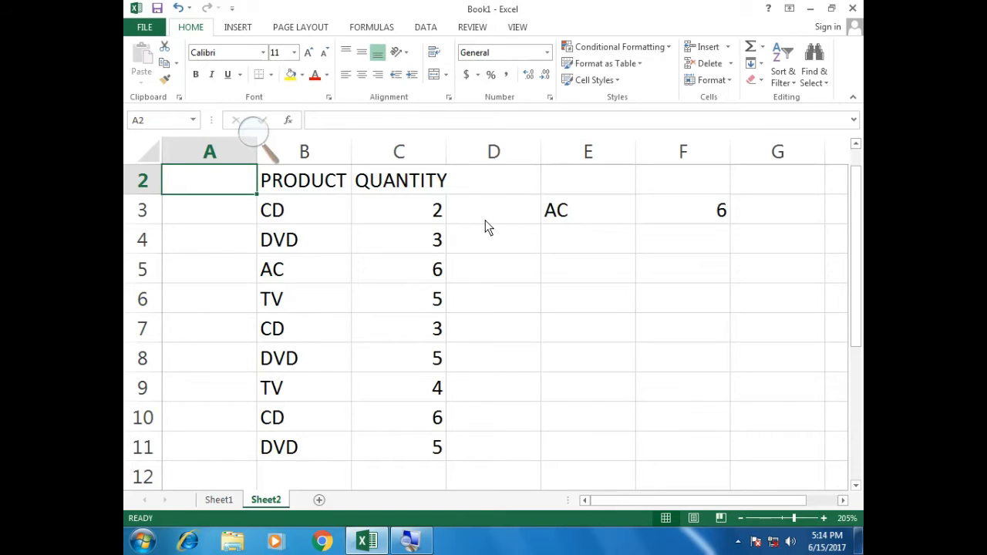
text(RE)
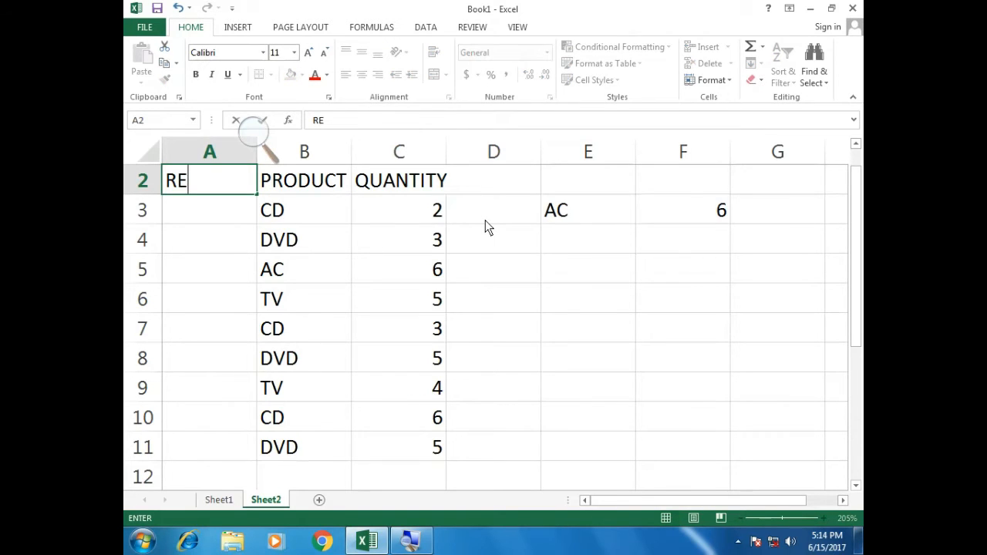
key(BackSpace)
text(re)
key(BackSpace)
key(BackSpace)
text(egion)
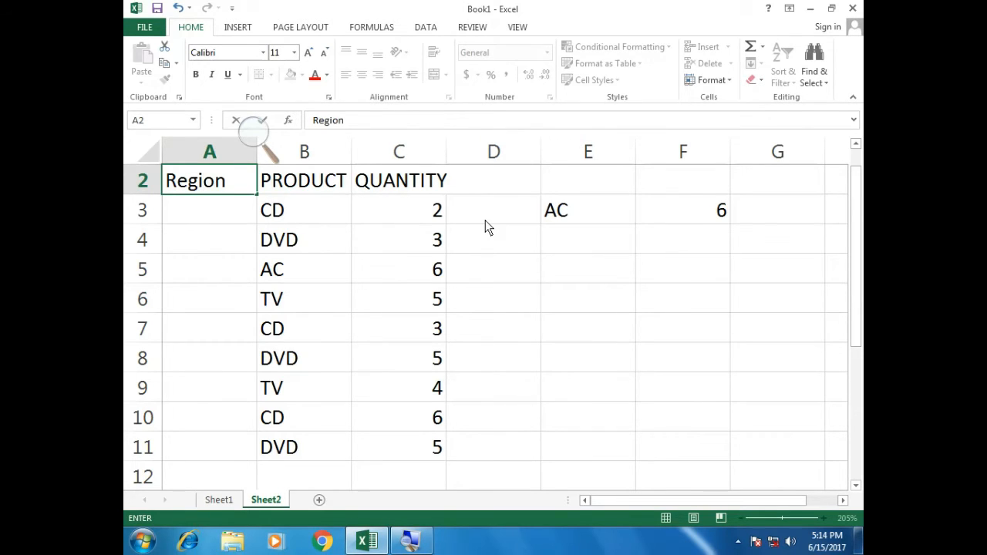
key(Return)
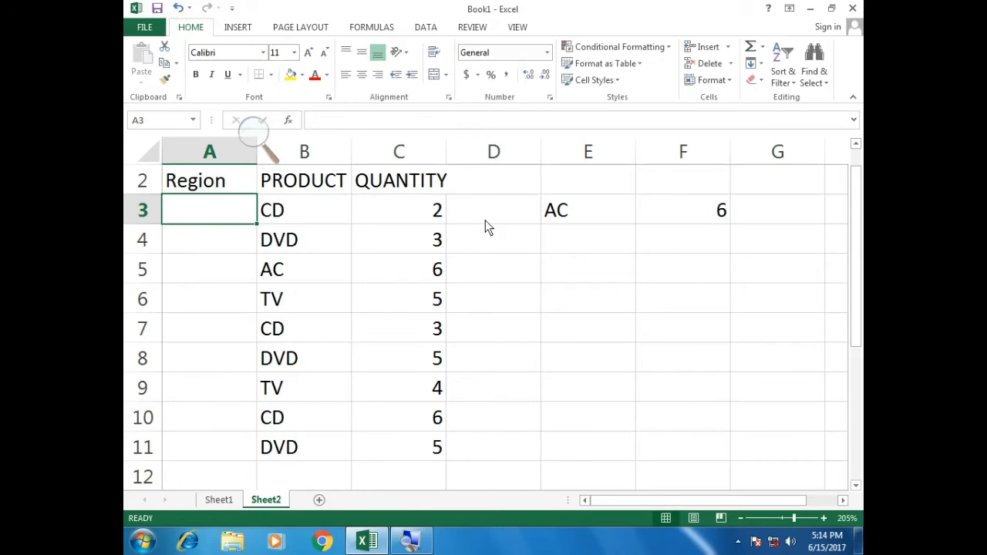
Step: Enter the regions Ghatkopar, Vikhroli, Dadar and Mulund in cells A3 to A6
text(Ghatkopar)
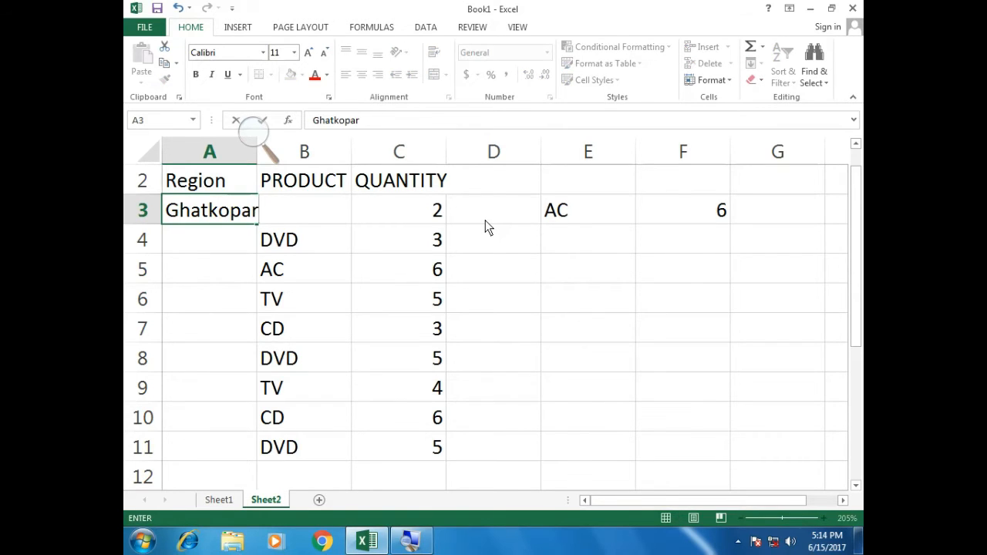
key(Return)
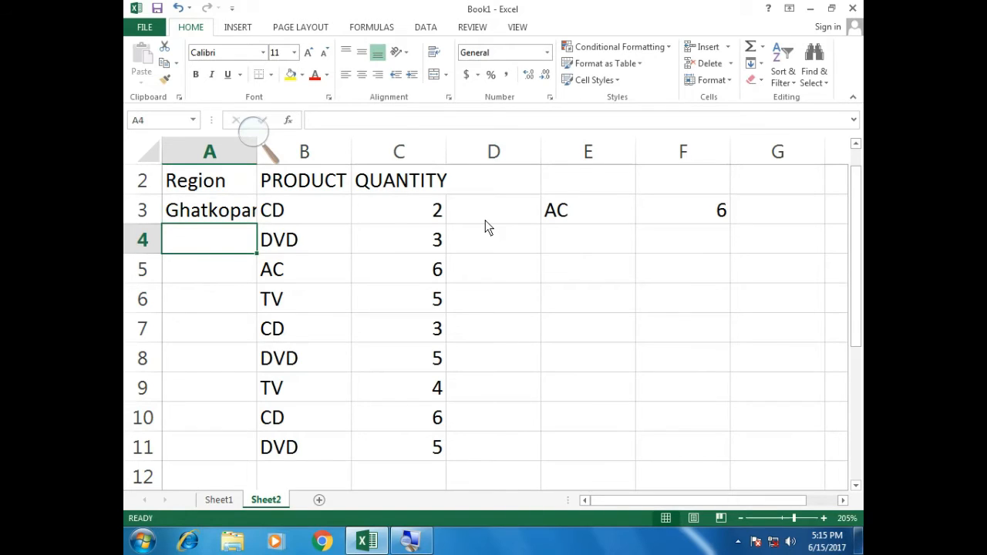
text(Vikhroli)
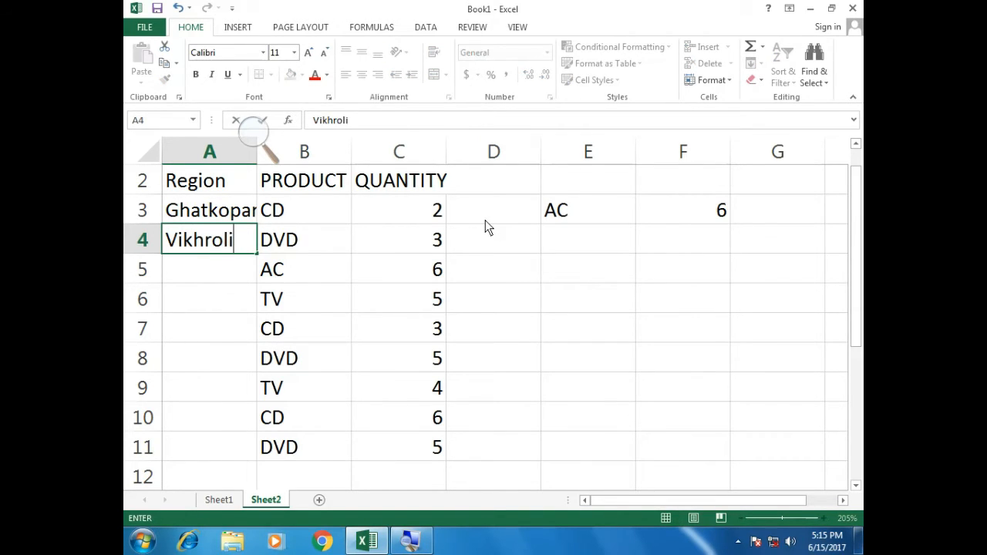
key(Return)
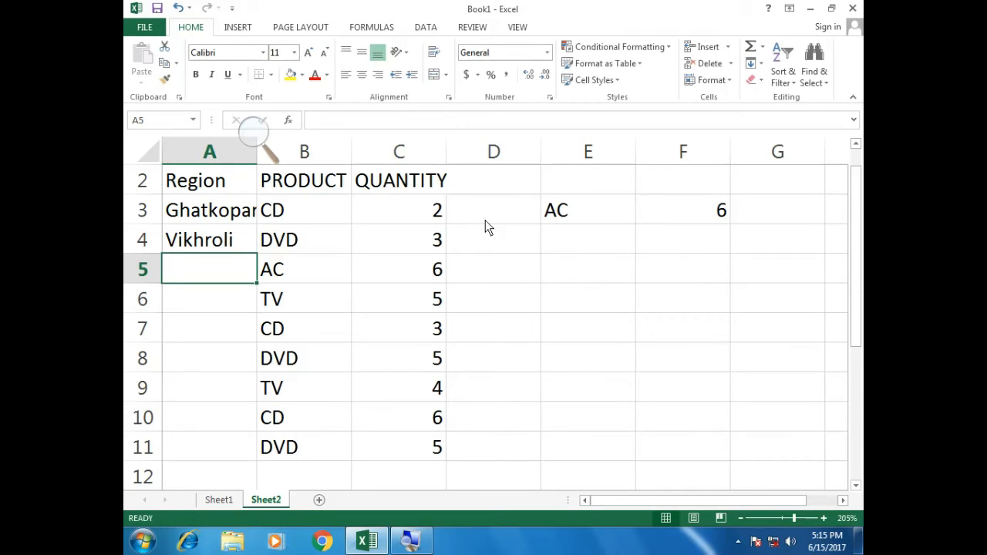
text(Dadar)
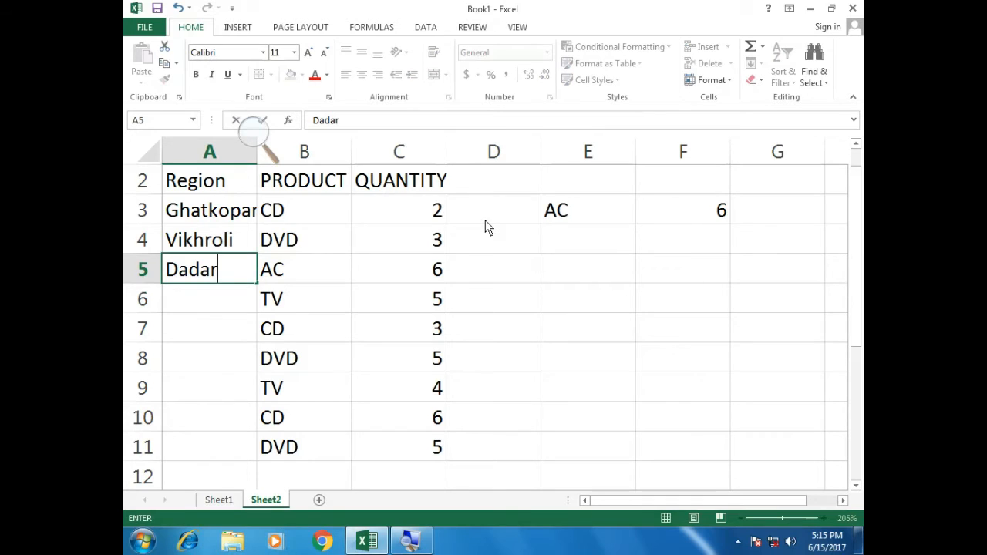
key(Return)
text(Mulu)
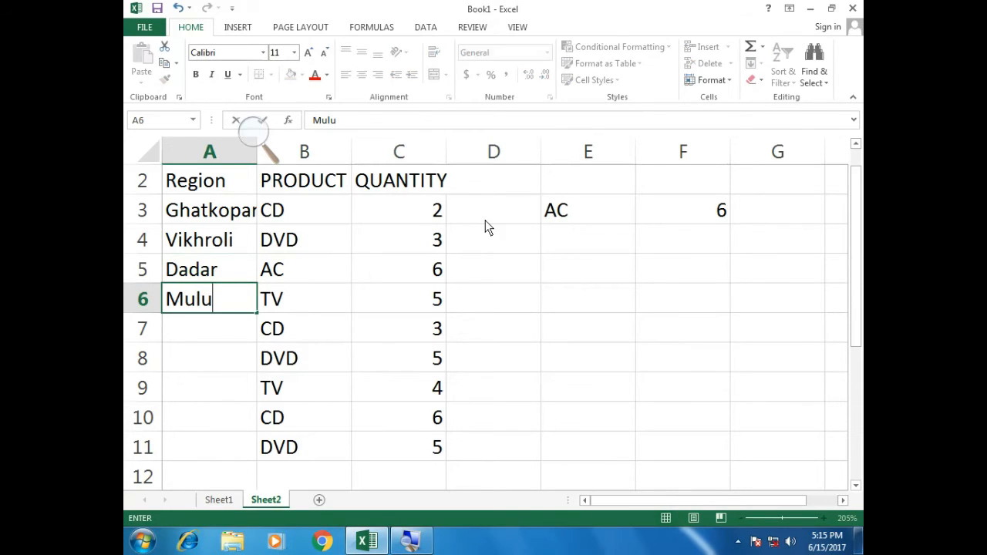
text(nd)
key(Return)
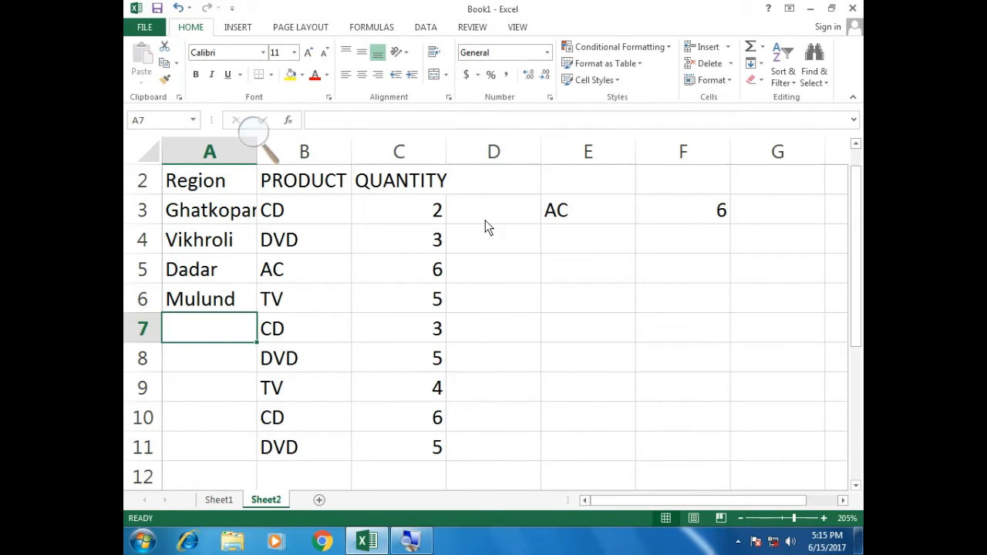
Step: Enter the remaining regions Ghatkopar, Vikhroli, Dadar, Dadar and Vikhroli in cells A7 to A11
text(Ghatkopar)
key(Return)
text(Vikhroli)
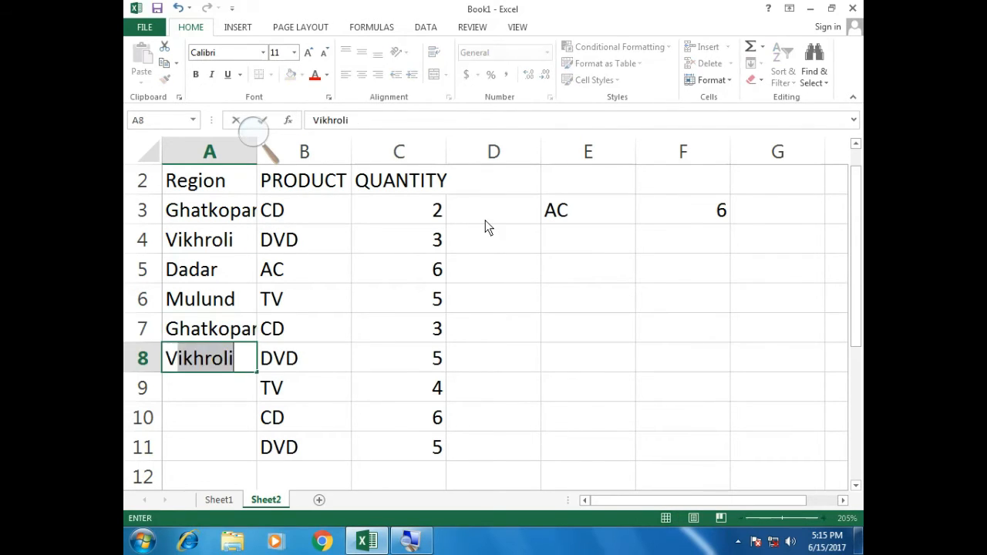
key(Return)
text(Dadar)
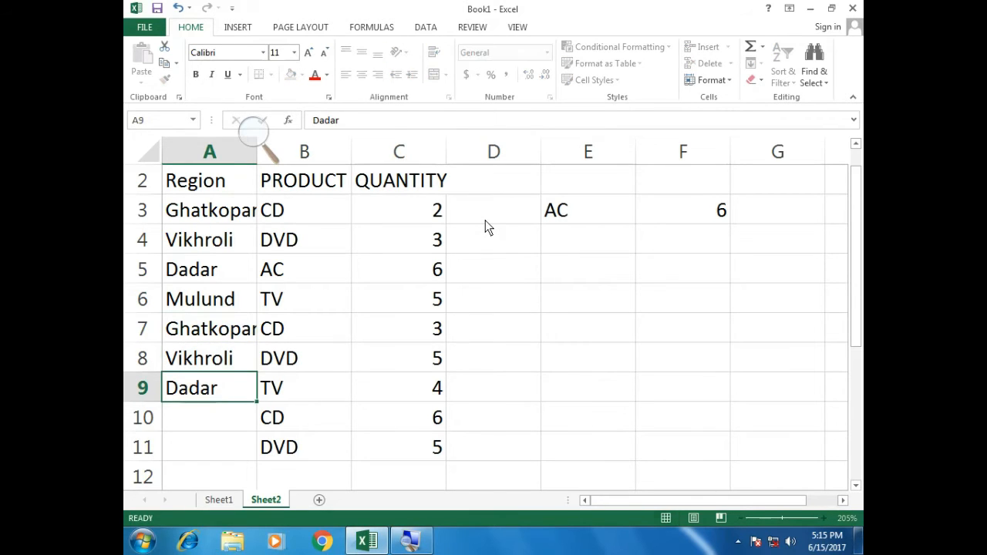
key(Return)
text(D)
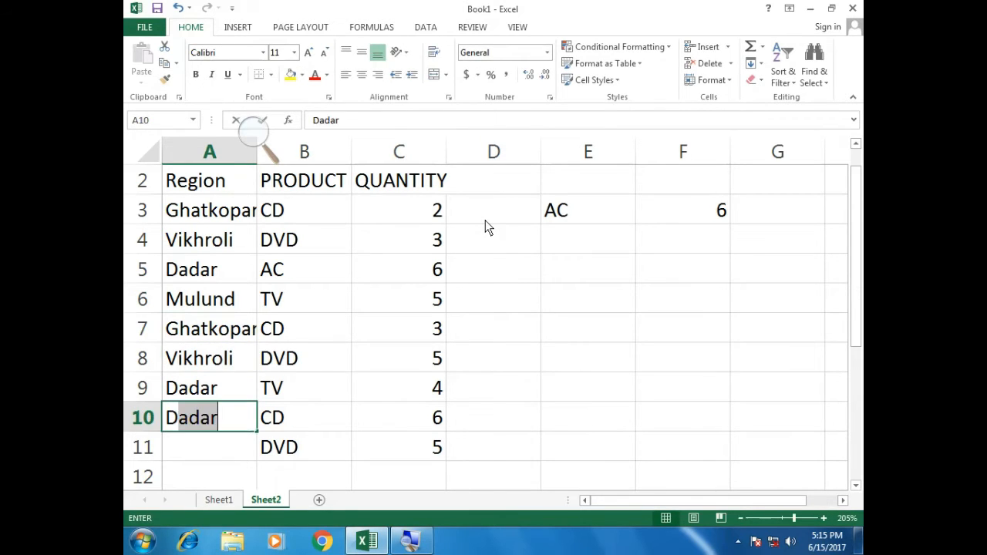
key(Return)
text(Vikhroli)
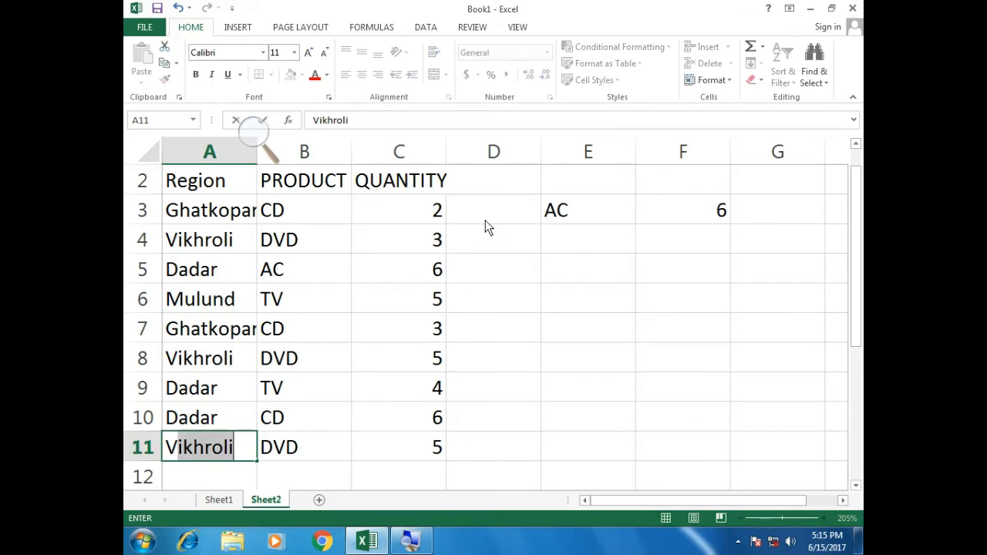
key(Return)
Step: Clear the SUMIF lookup product in E3 and the formula in F3
click(588, 219)
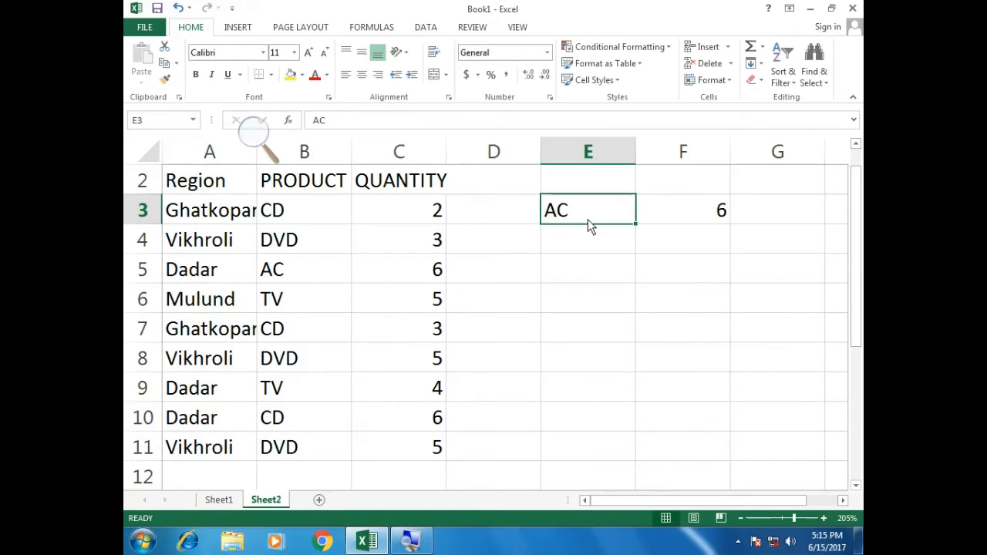
key(Delete)
key(Right)
key(Delete)
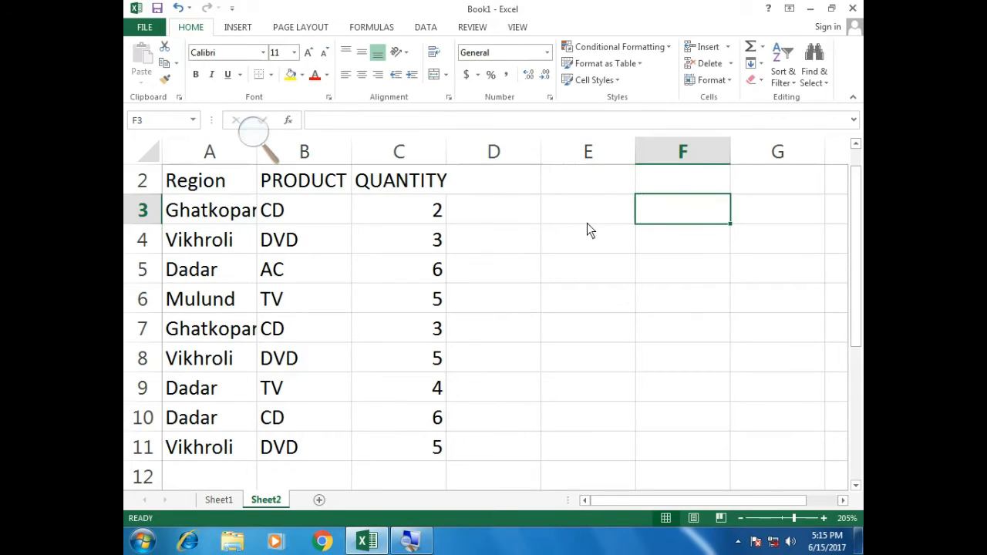
Step: Enter the criteria Ghatkopar in E3 and CD in E4, and autofit the width of column E
key(Left)
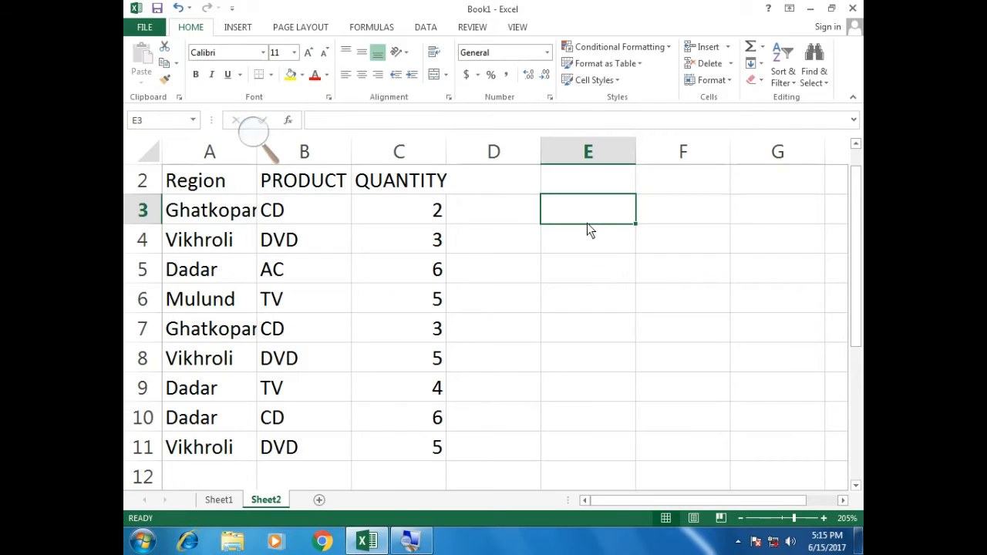
text(gha)
key(BackSpace)
key(BackSpace)
key(BackSpace)
text(gHATKOPAR)
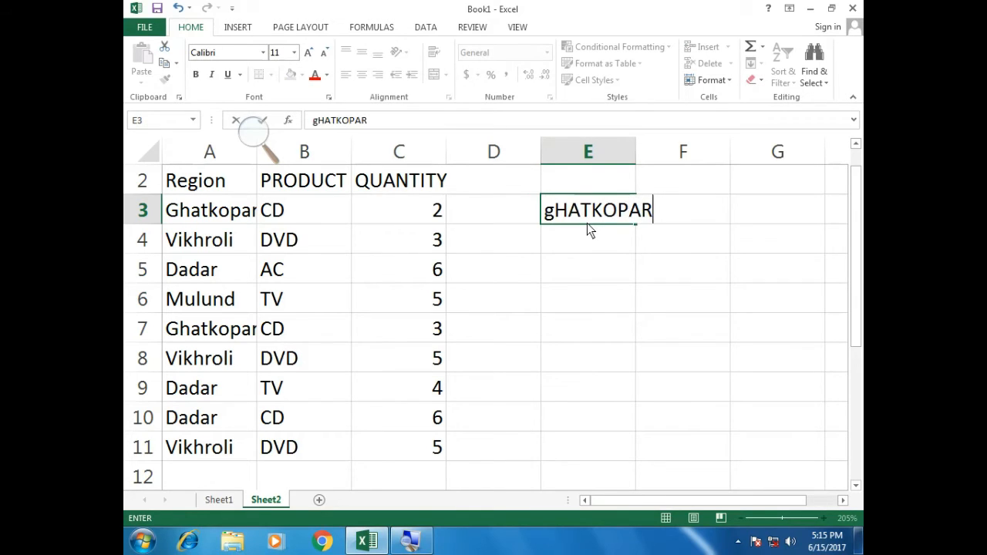
key(ctrl+Return)
key(Return)
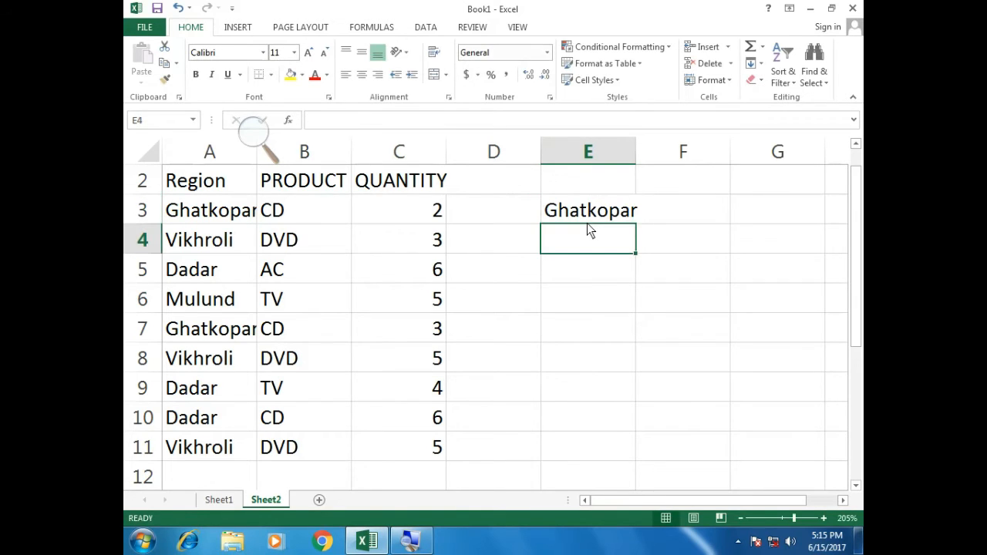
text(CD)
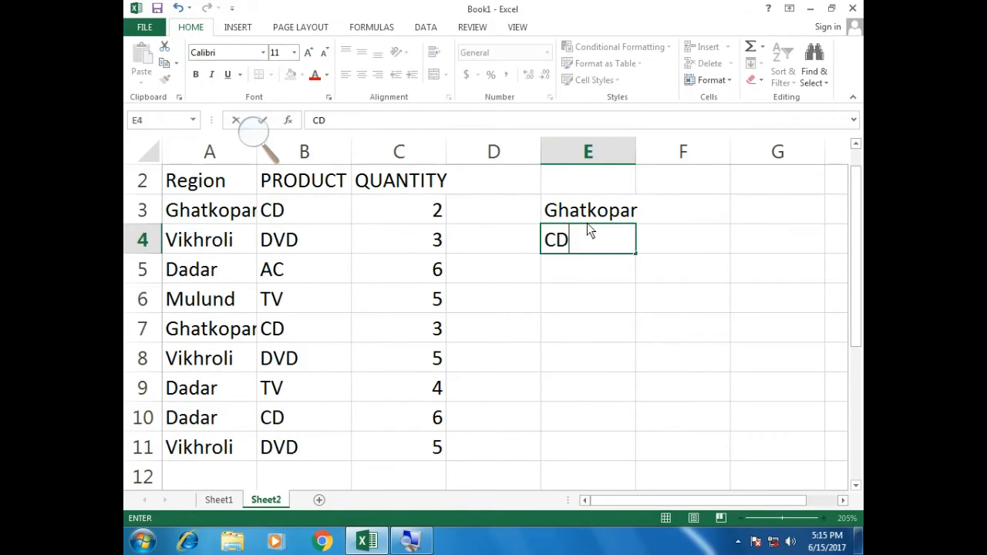
key(Return)
key(Return)
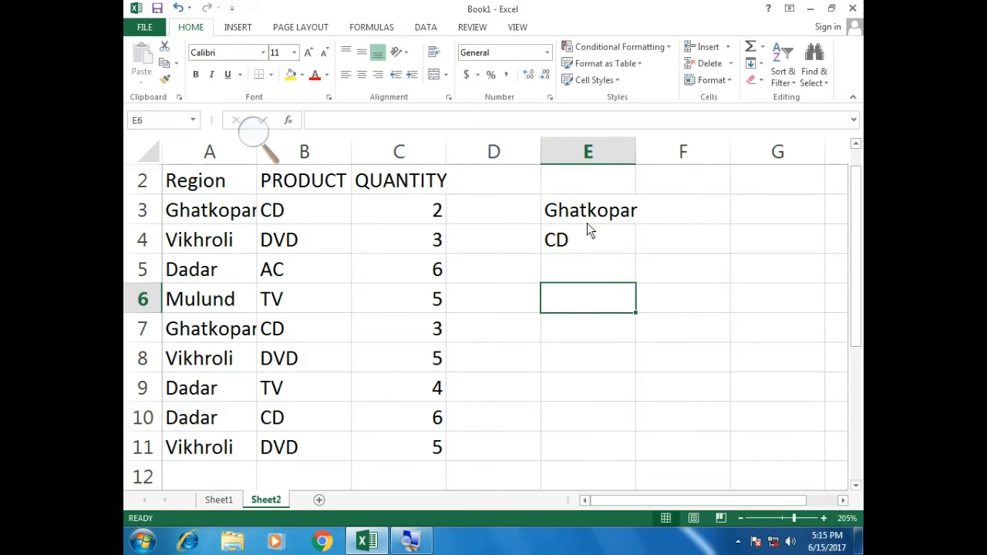
double_click(636, 152)
click(639, 161)
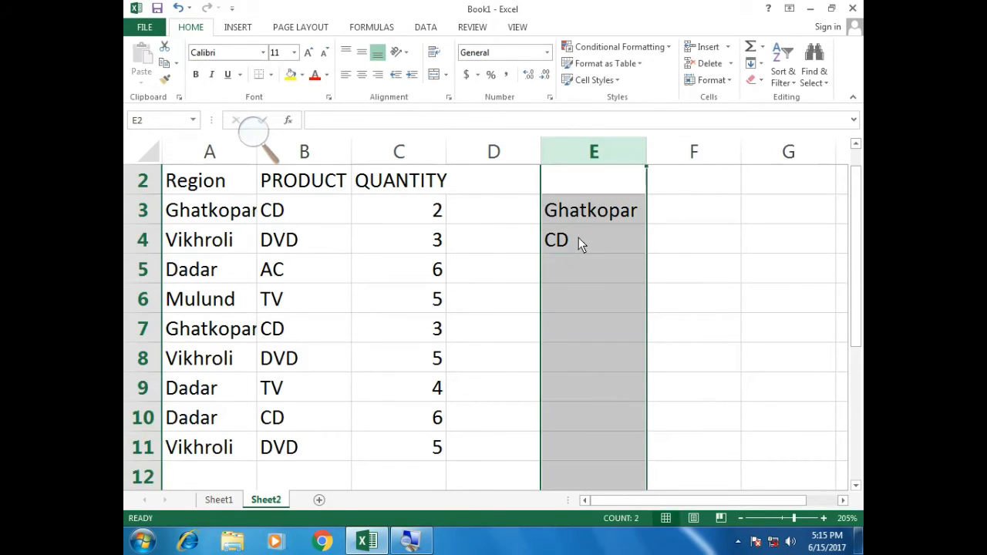
Step: Start a SUMIFS formula in E6 of Sheet2 with the quantities C3:C11 as the sum range
click(574, 289)
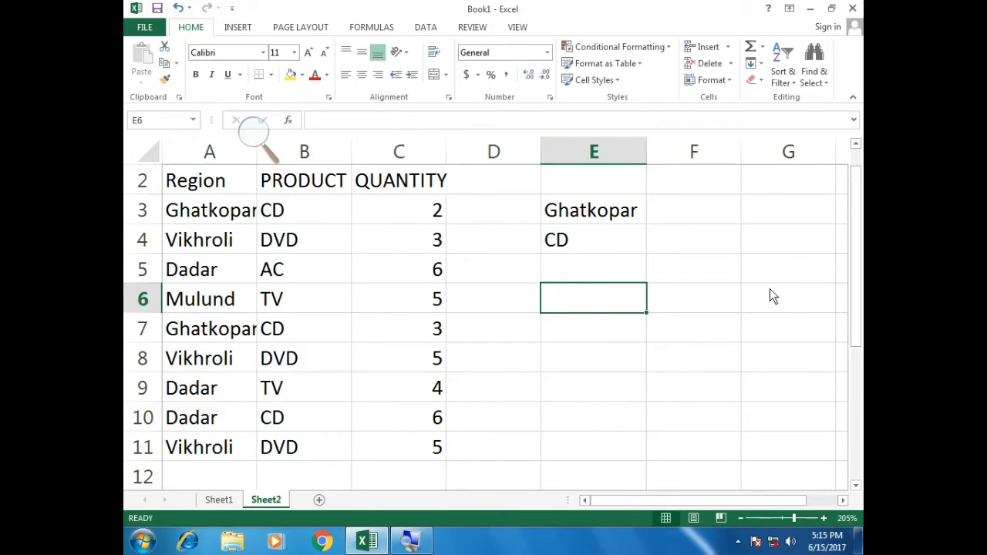
text(=)
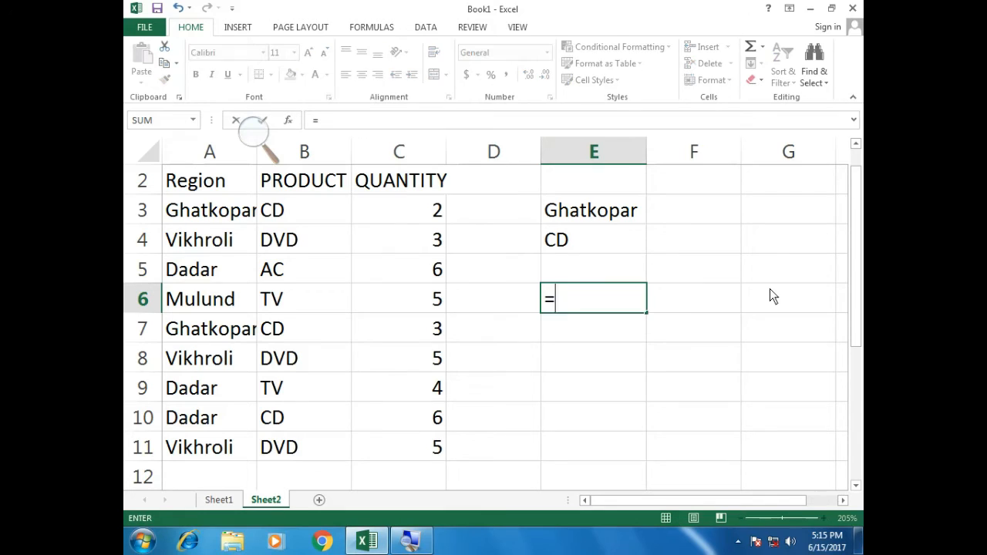
text(sumifs)
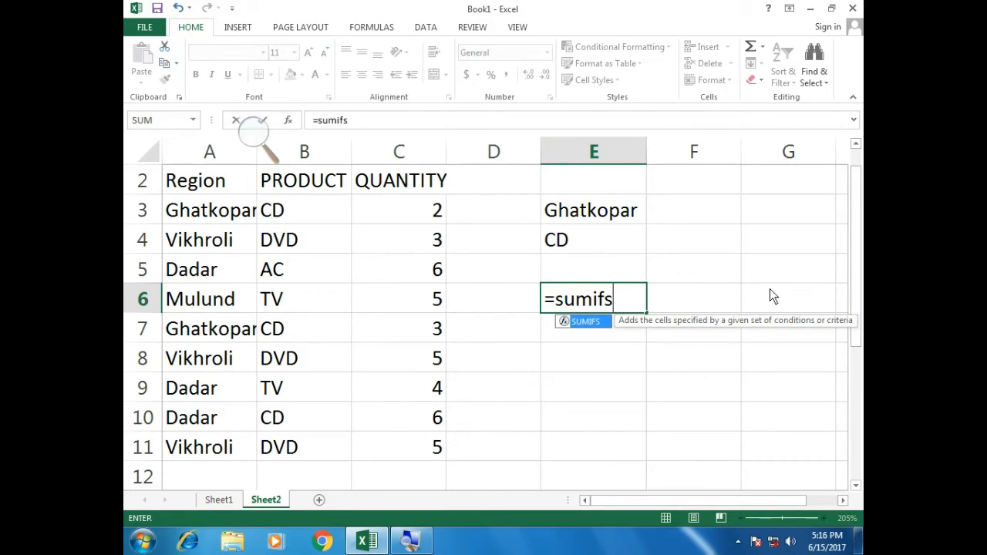
key(Tab)
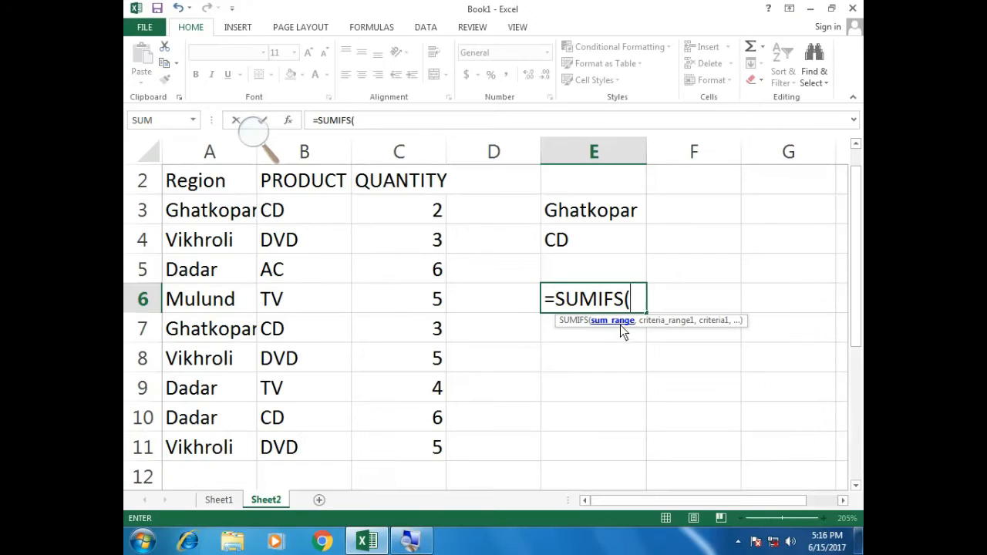
click(371, 214)
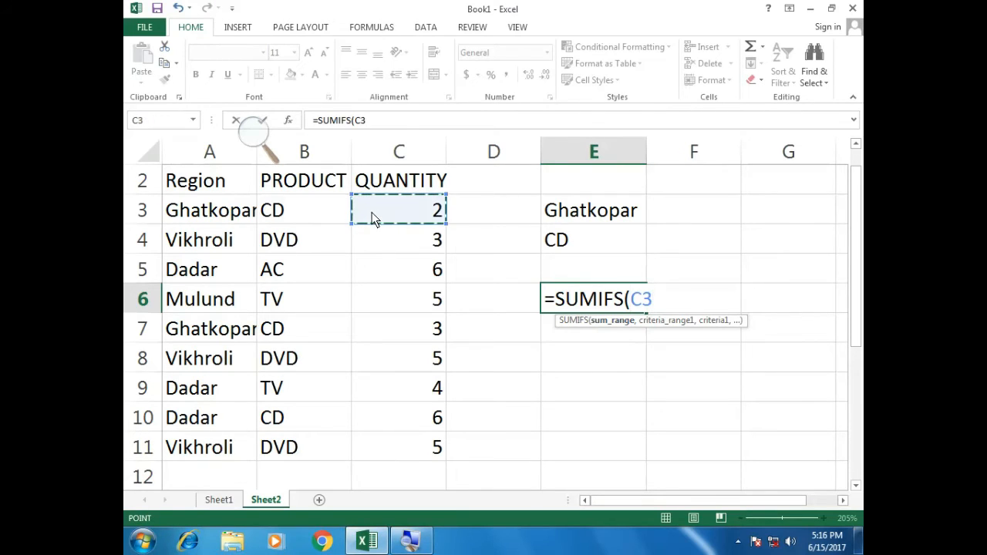
key(shift+Down)
key(shift+Down)
key(shift+Down)
key(shift+Down)
key(shift+Down)
key(shift+Down)
key(shift+Down)
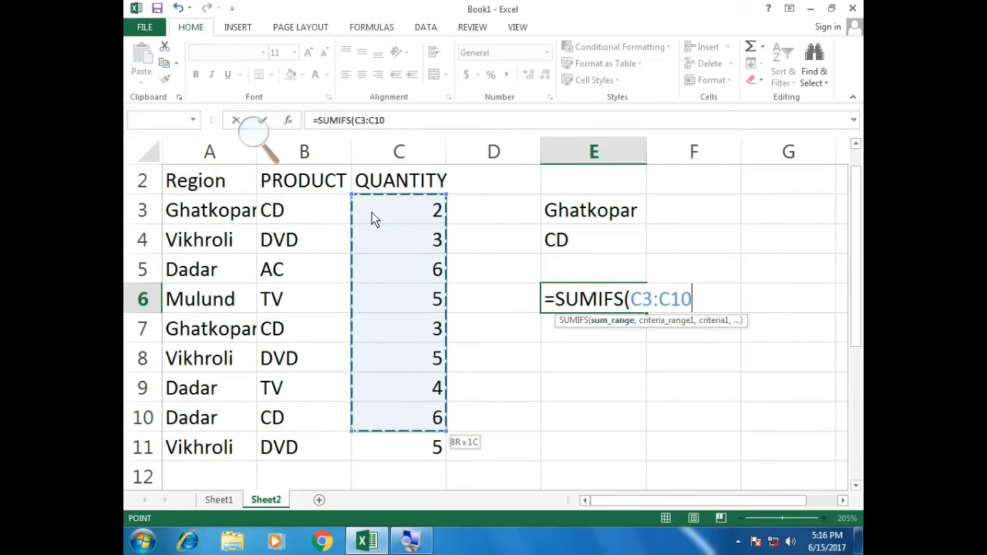
key(shift+Down)
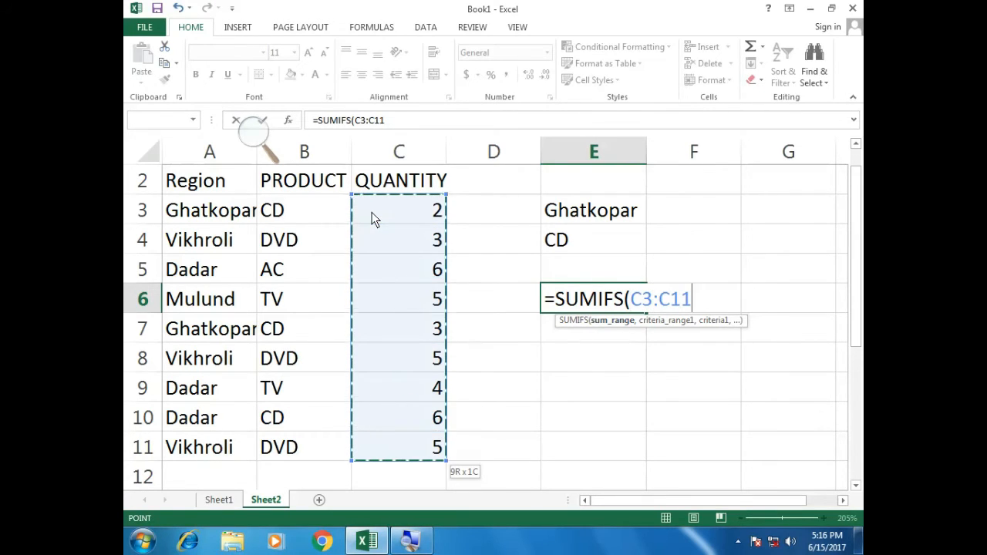
text(,)
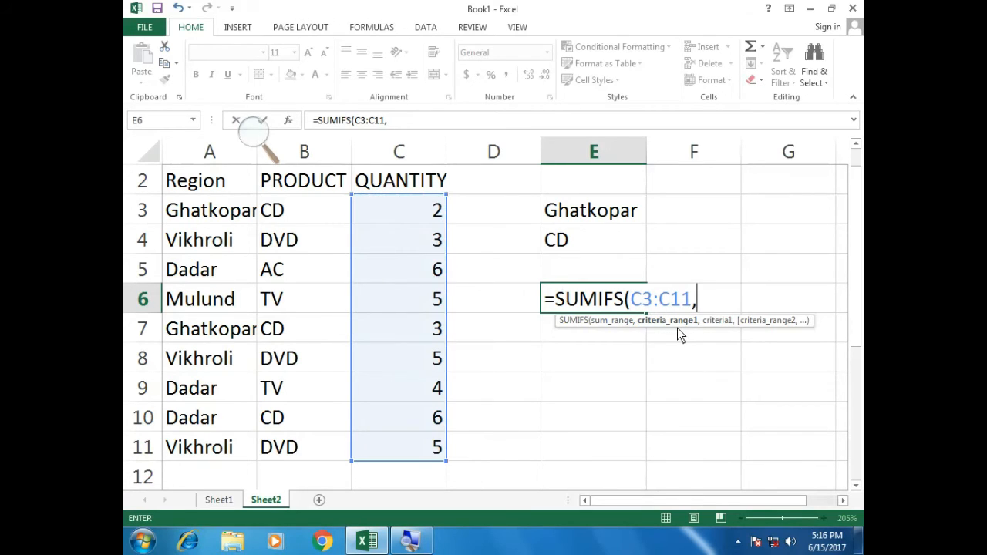
Step: Add the regions A3:A11 as the first criteria range, with E3 as its criterion
click(220, 217)
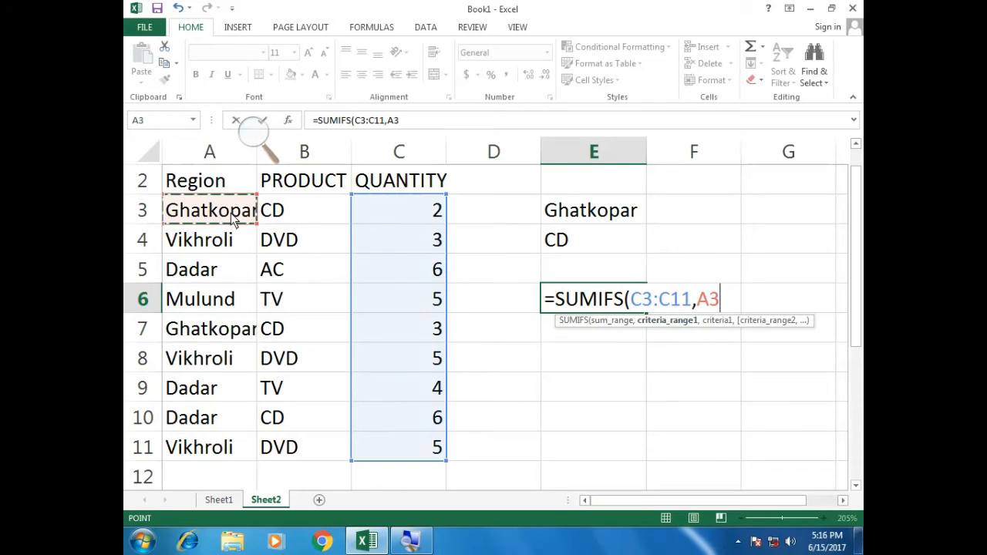
drag(255, 219, 254, 453)
text(,)
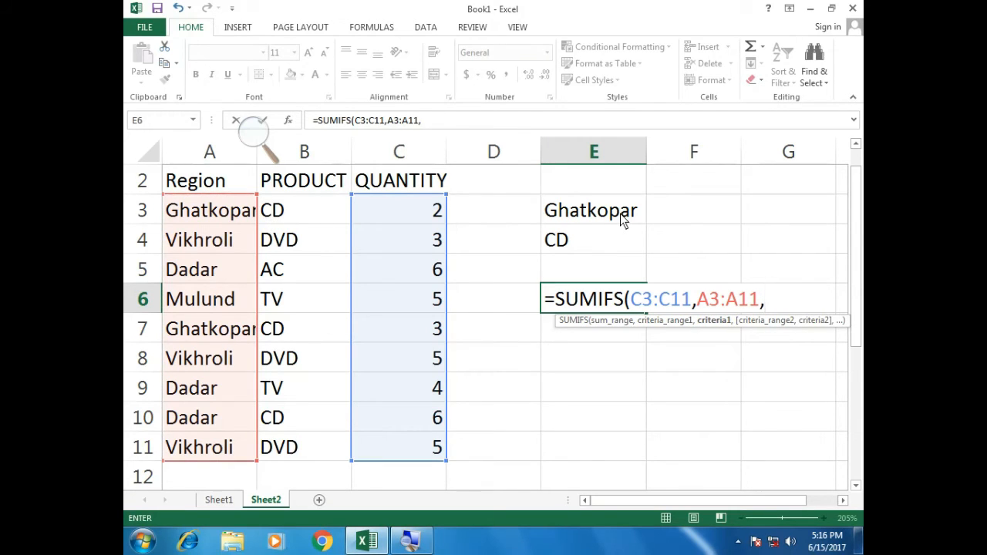
text("")
key(BackSpace)
key(BackSpace)
click(624, 220)
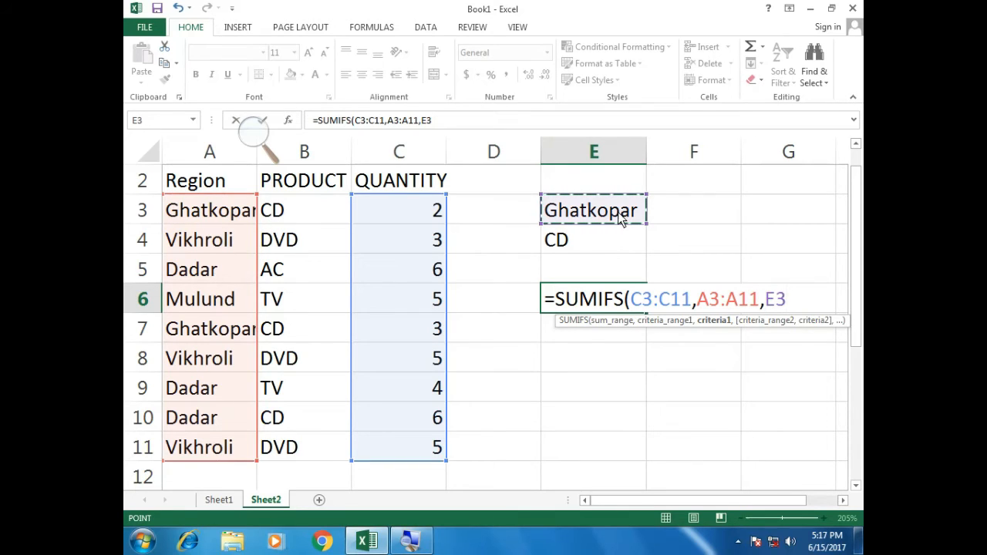
text(,)
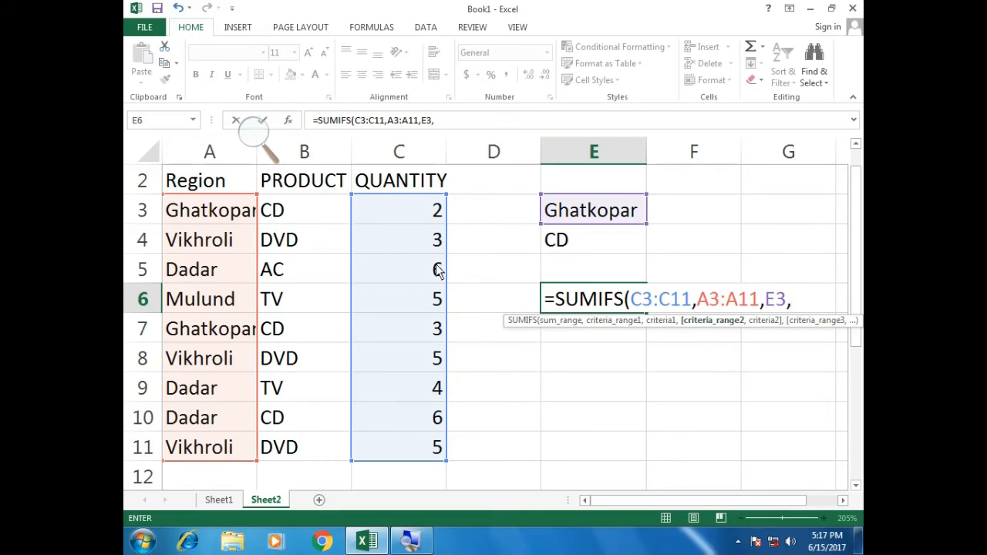
Step: Add the products B3:B11 as the second criteria range with E4 as its criterion, and commit the SUMIFS formula
click(316, 223)
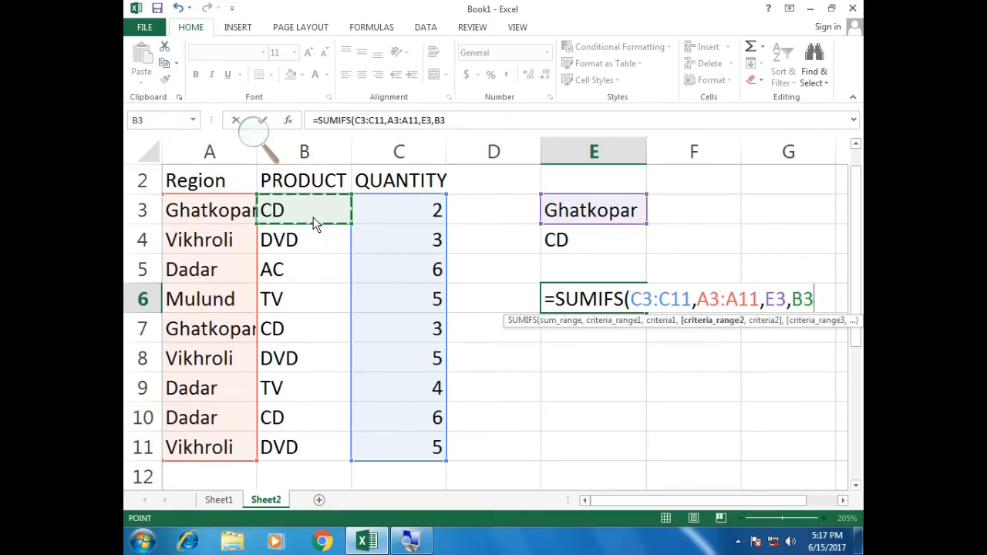
drag(316, 224, 316, 270)
key(shift+Down)
key(shift+Down)
key(shift+Down)
key(shift+Down)
key(shift+Down)
key(shift+Down)
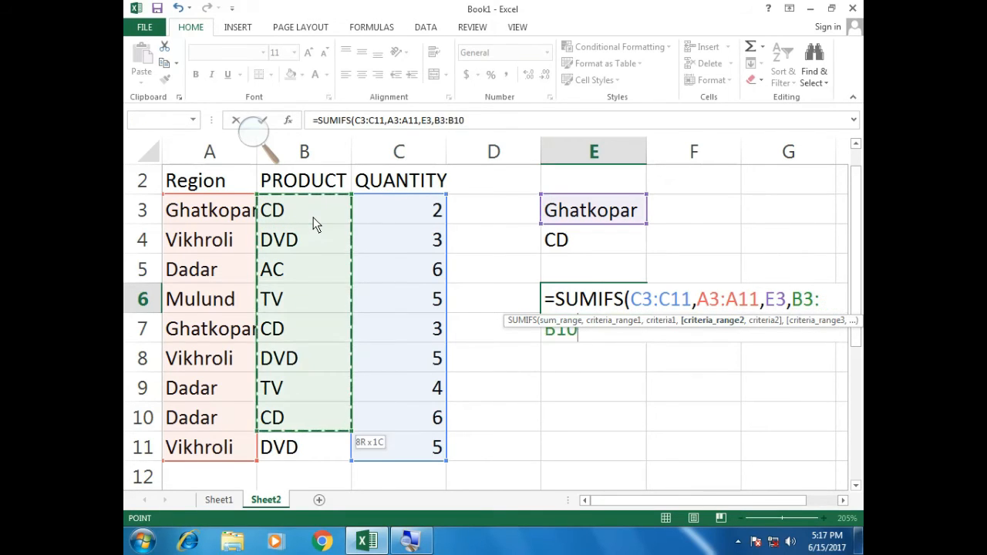
text(,)
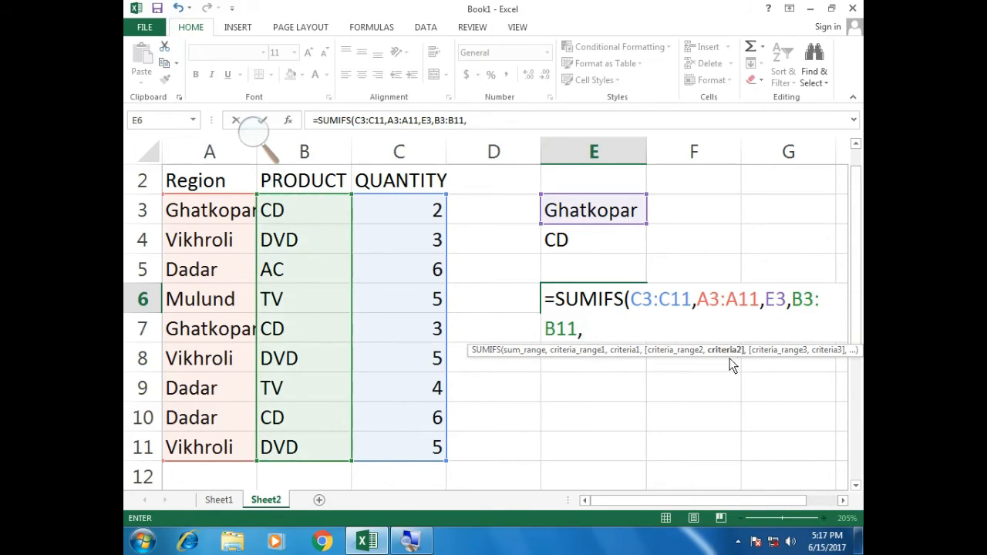
click(597, 243)
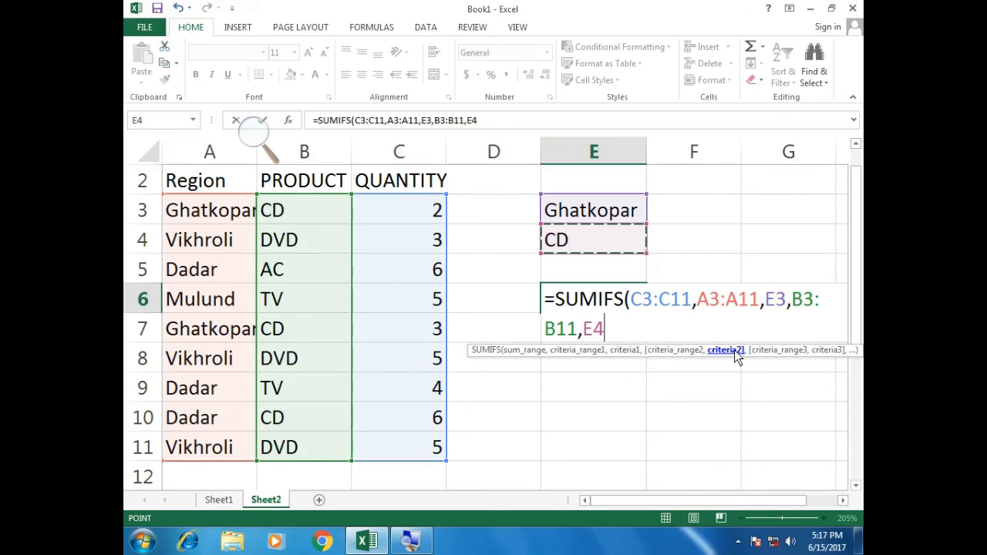
key(ctrl+Return)
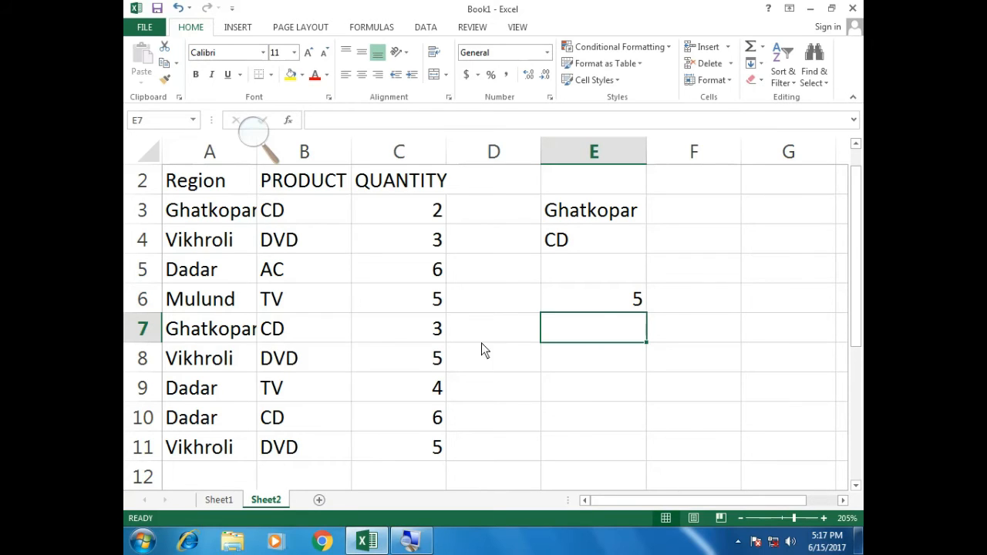
Step: Make the SUMPRODUCT name in A5 and its description in B5 of Sheet1 bold
click(228, 499)
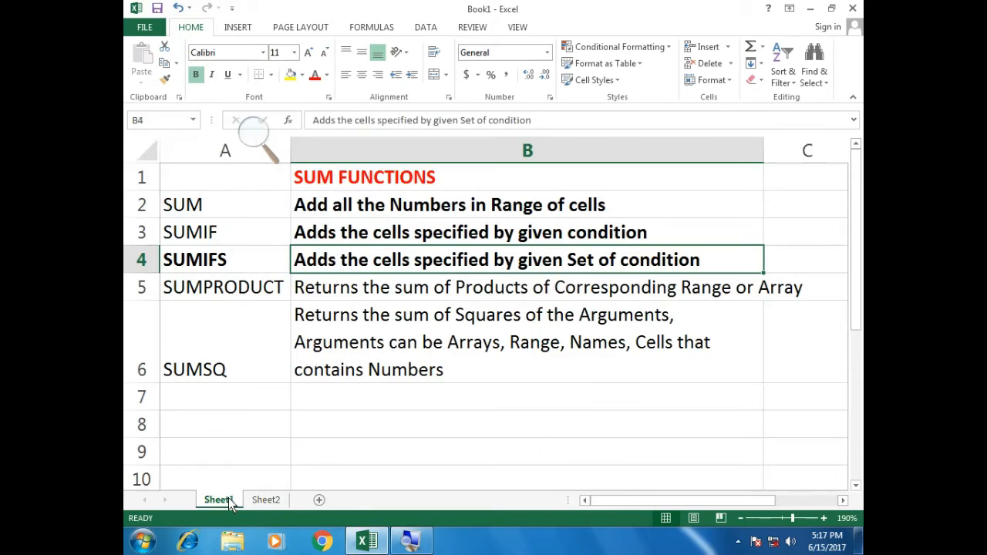
click(268, 297)
key(ctrl+b)
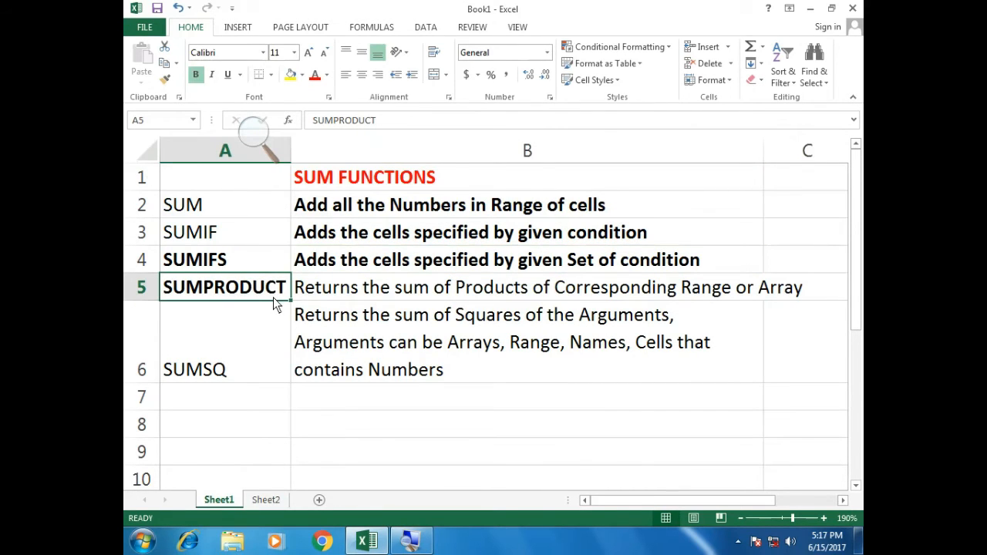
click(333, 298)
key(ctrl+b)
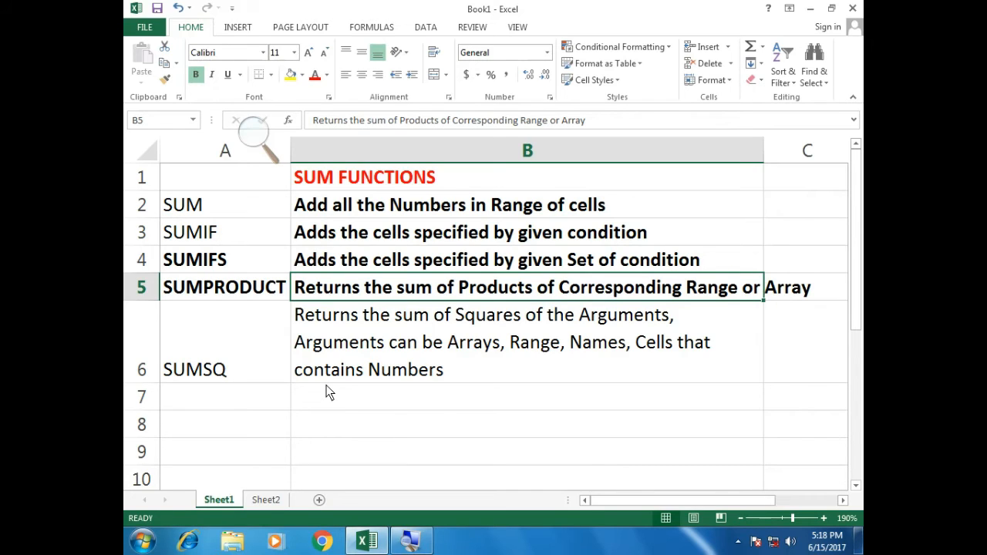
Step: In Sheet2, enter the sample values 2 and 5 in C19 and D19, and 4 and 2 in C20 and D20
click(266, 500)
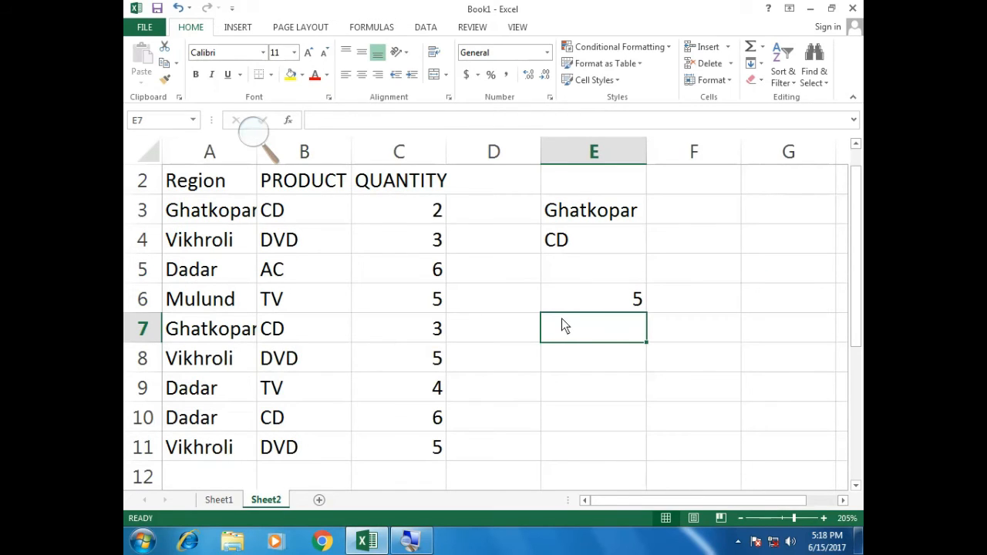
scroll(562, 322, down, 5)
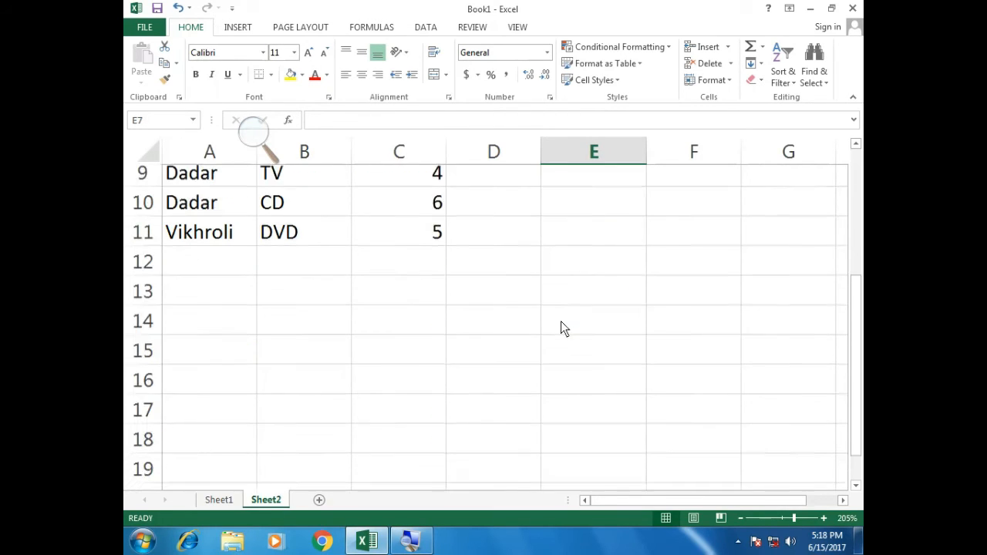
click(395, 243)
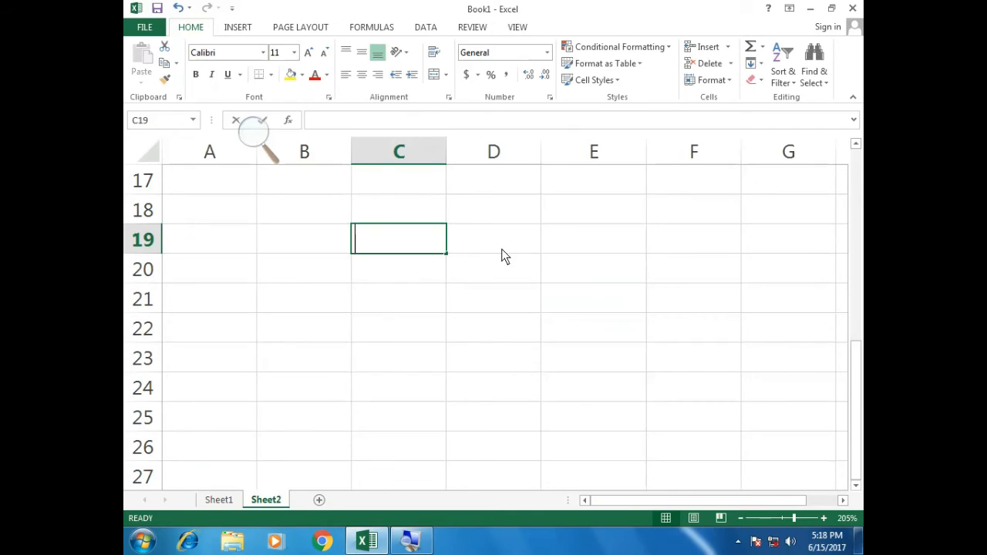
text(2)
key(Tab)
text(5)
key(Tab)
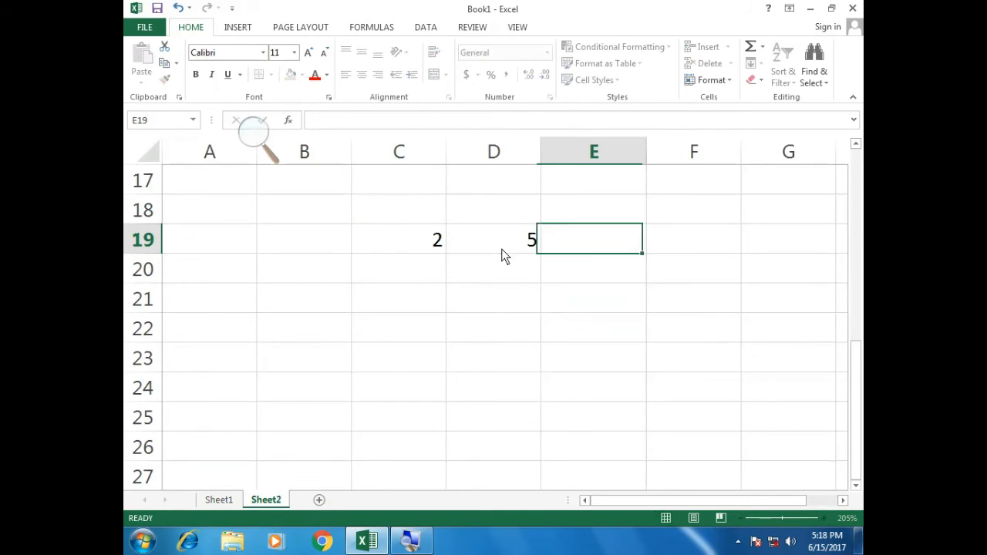
key(Left)
key(Left)
key(Down)
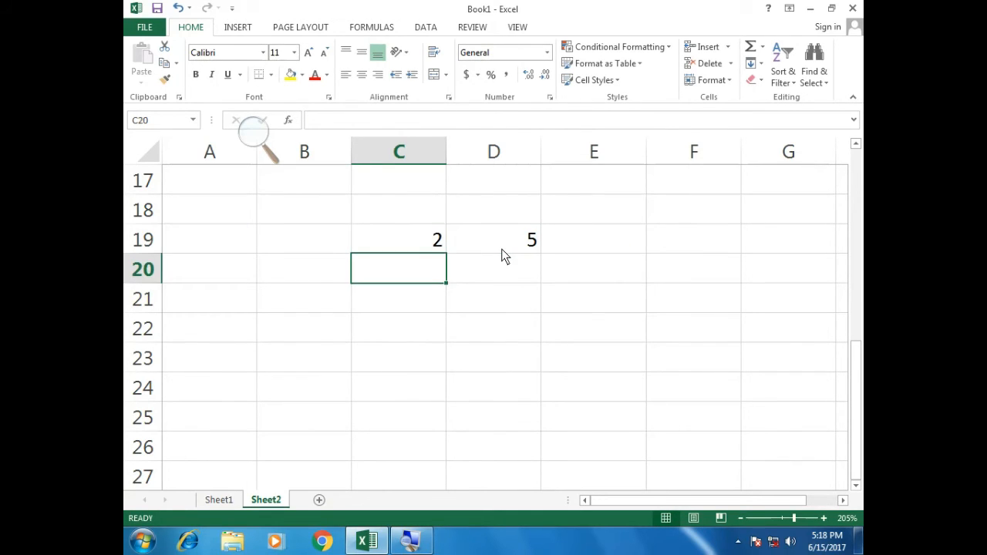
text(4)
key(Tab)
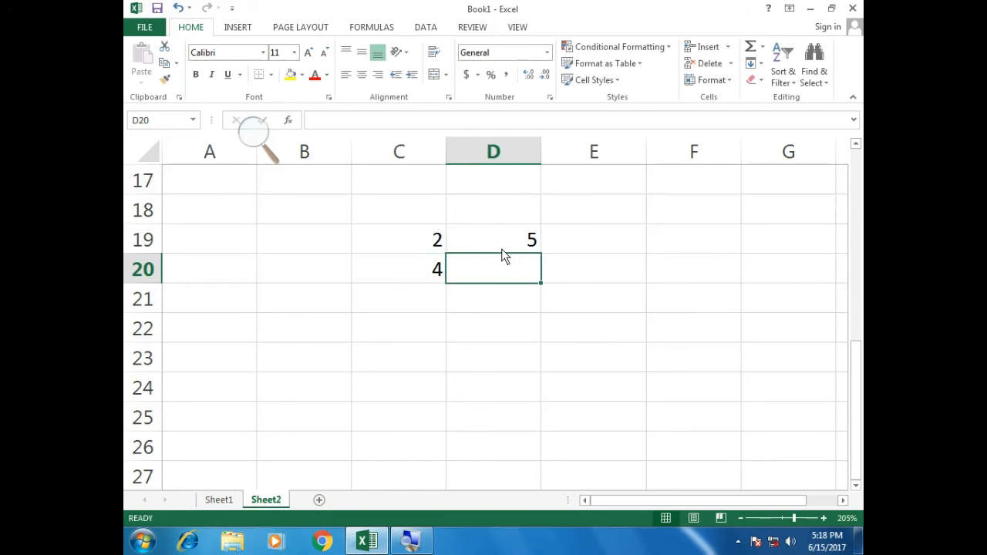
text(2)
key(Tab)
key(Down)
key(Down)
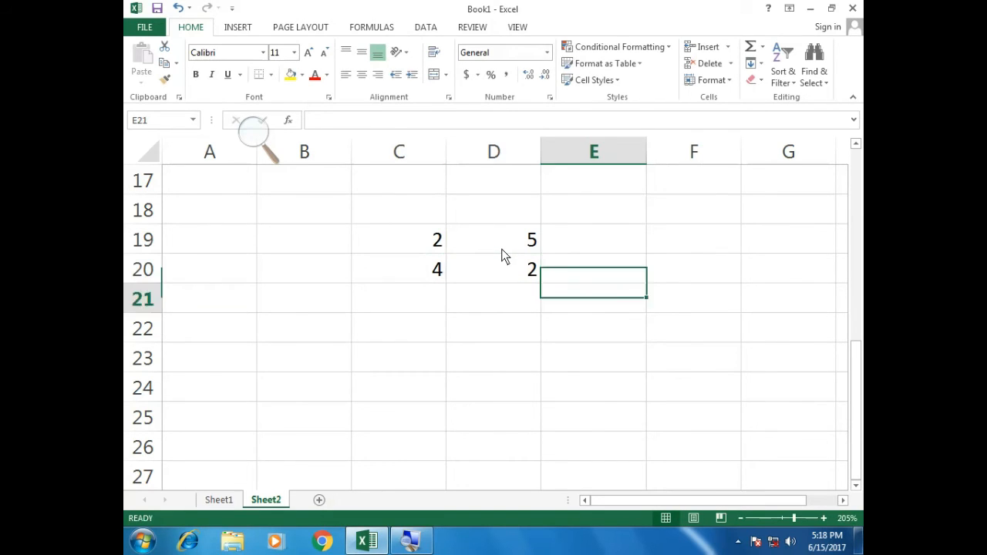
key(Left)
text(=)
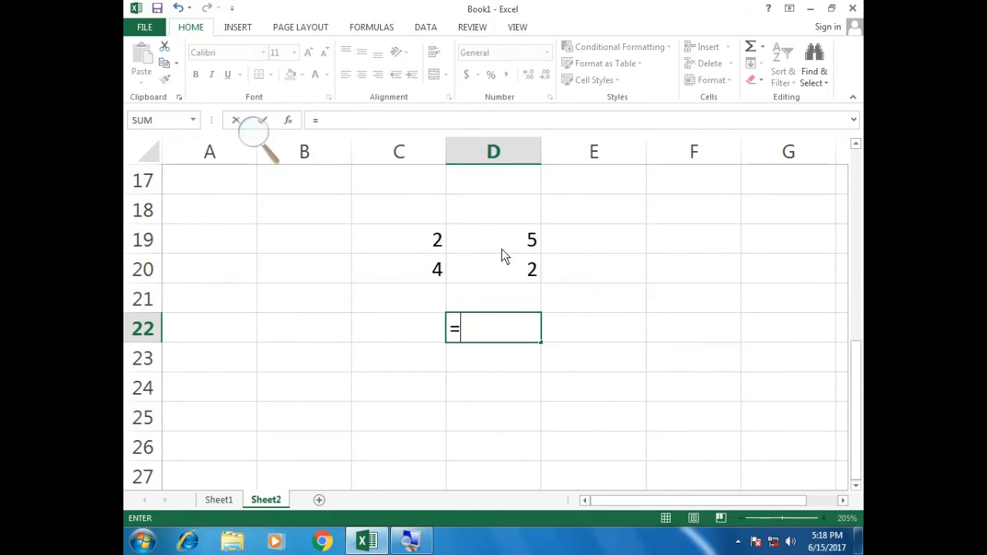
text(sumpr)
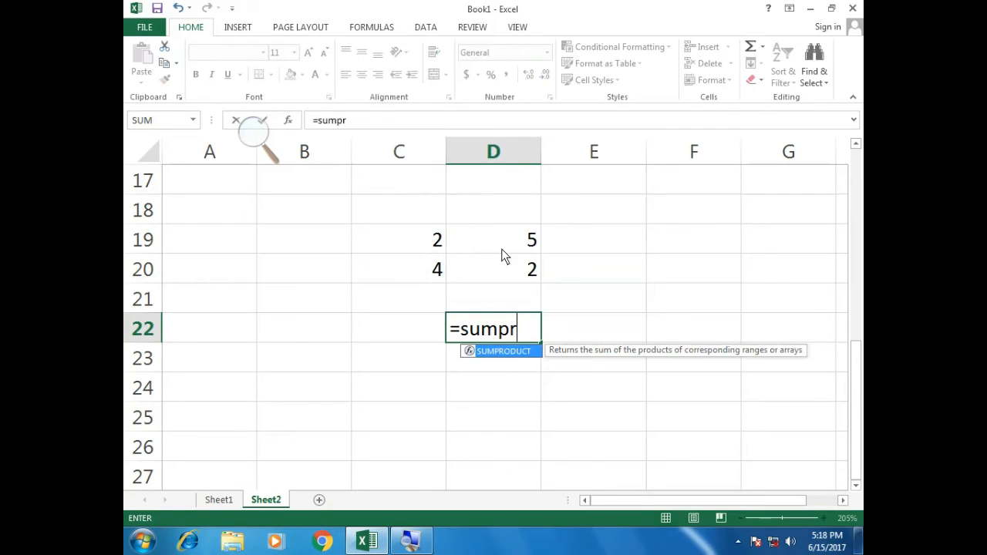
key(Tab)
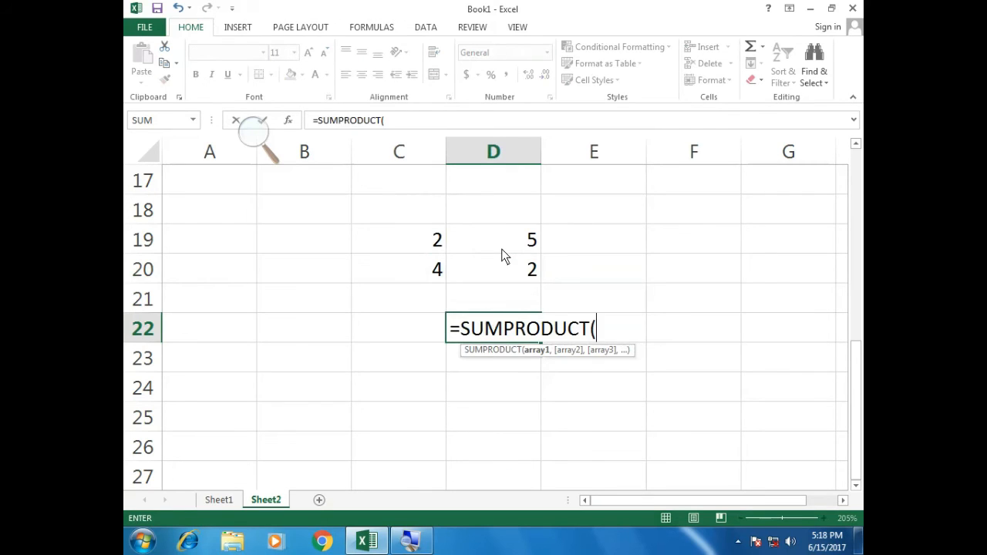
click(436, 240)
double_click(436, 266)
key(Escape)
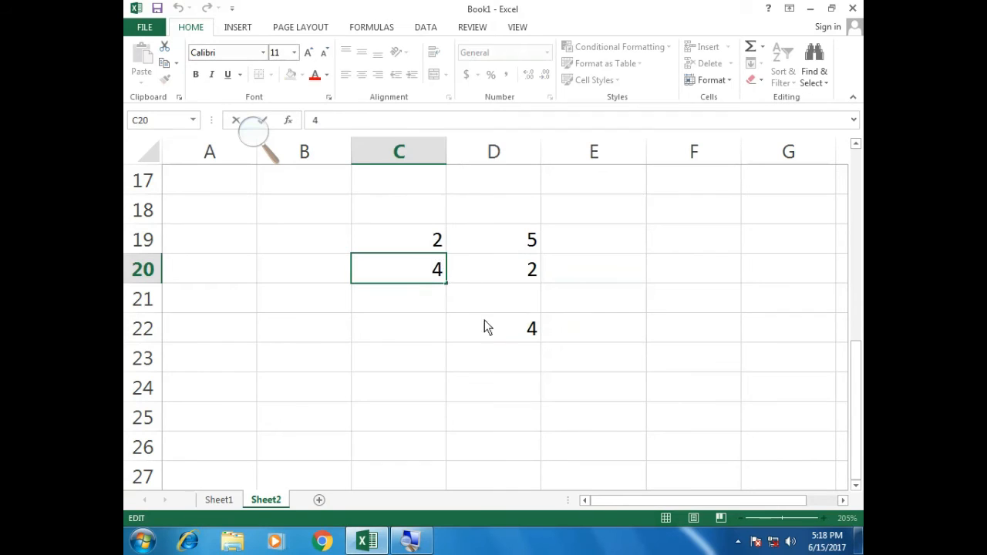
click(513, 335)
key(Delete)
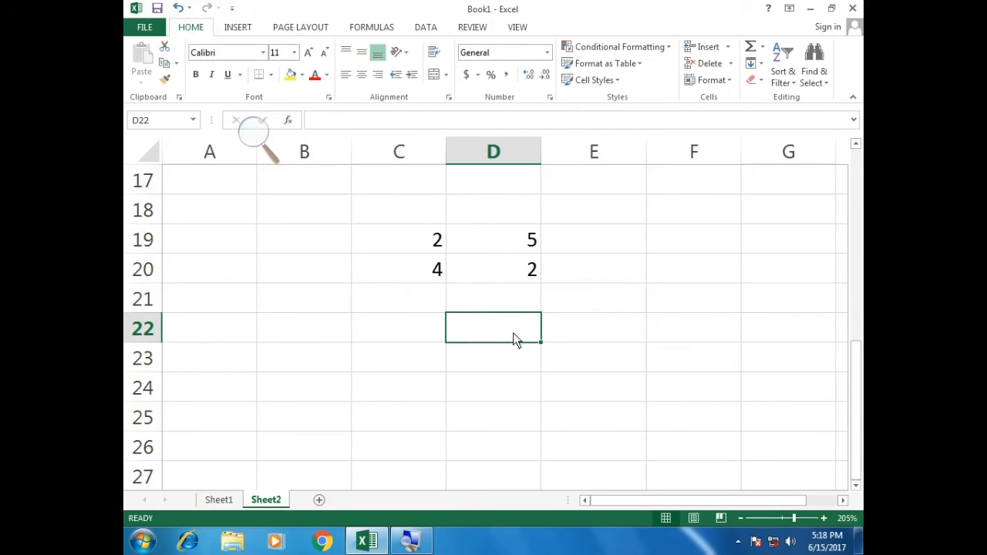
Step: Enter a SUMPRODUCT formula in D22 with C19:C20 as the first array and D19:D20 as the second
text(=sumpro)
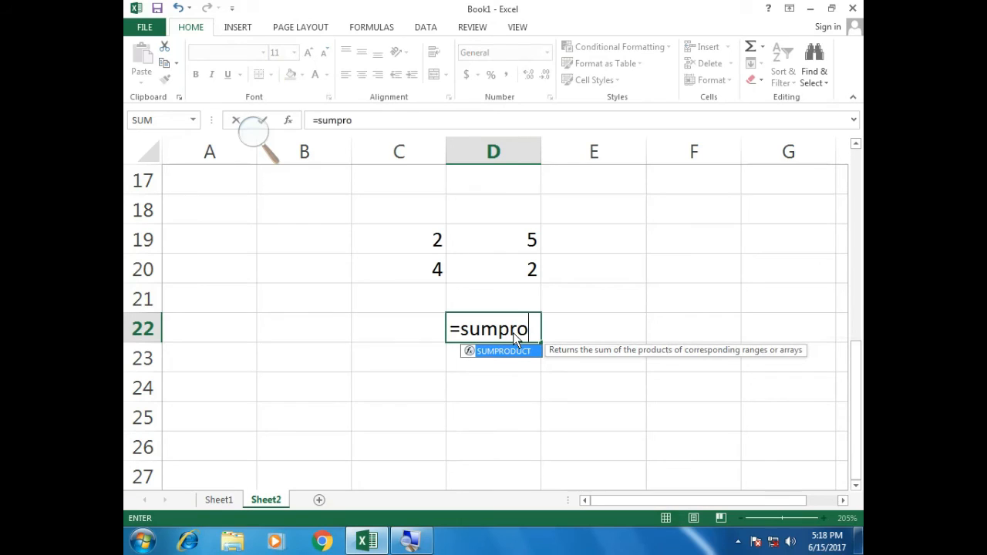
key(Tab)
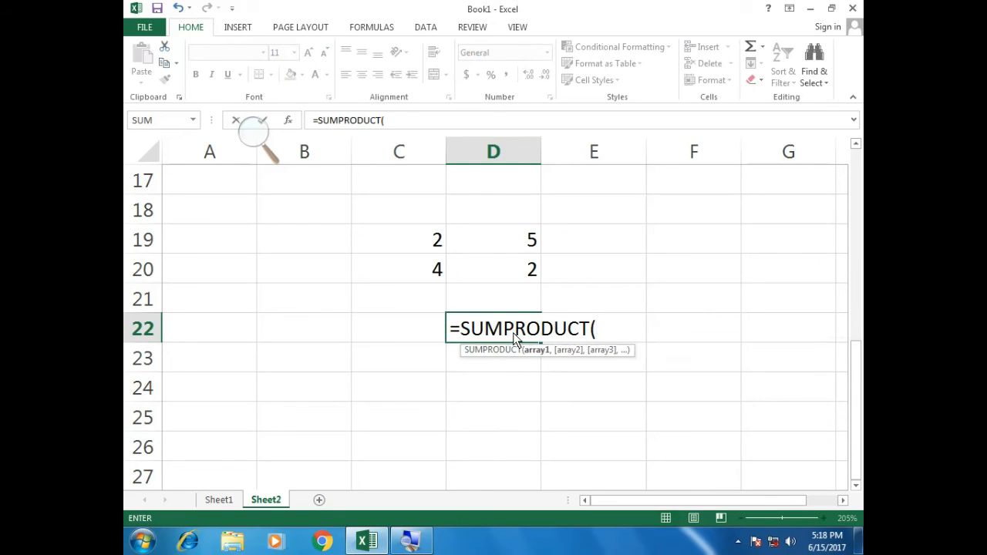
click(431, 242)
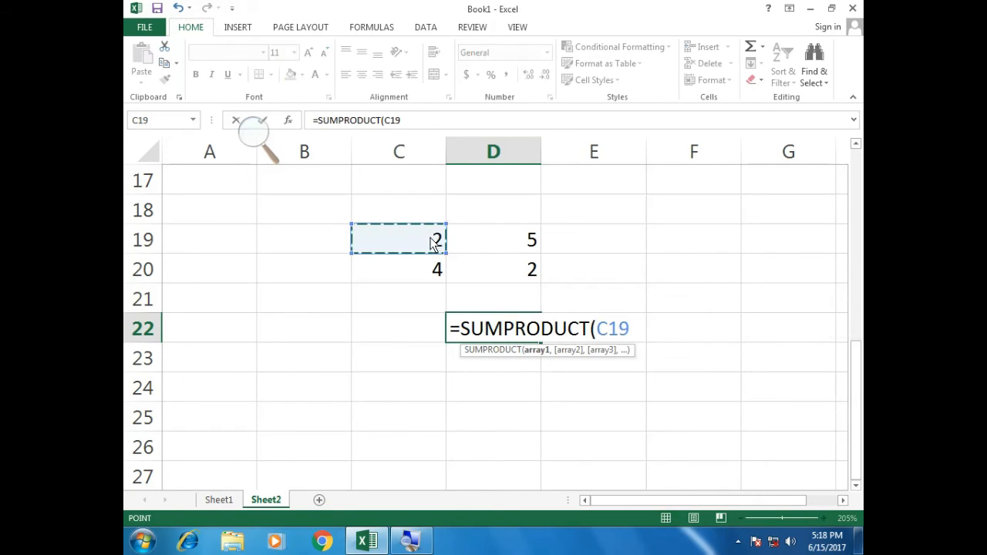
key(shift+Down)
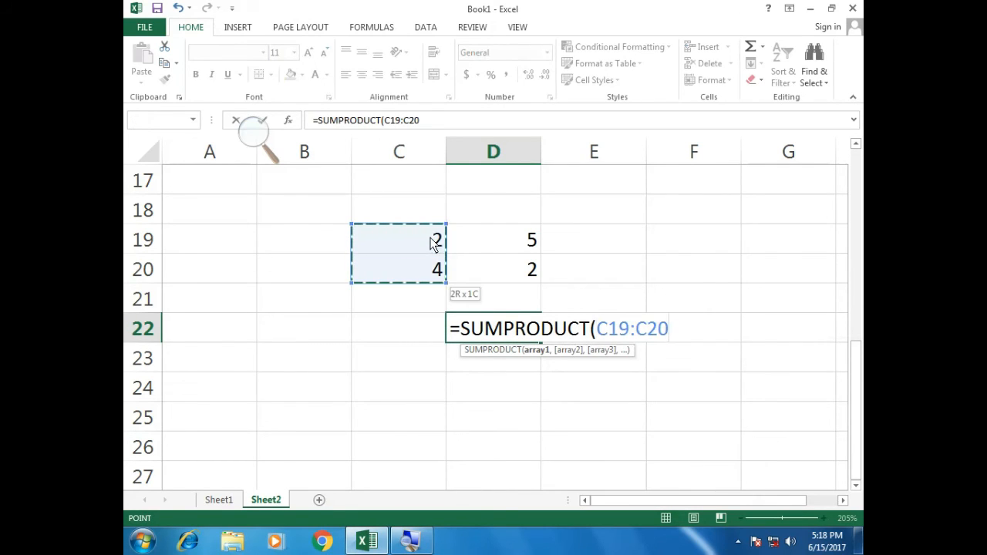
text(,)
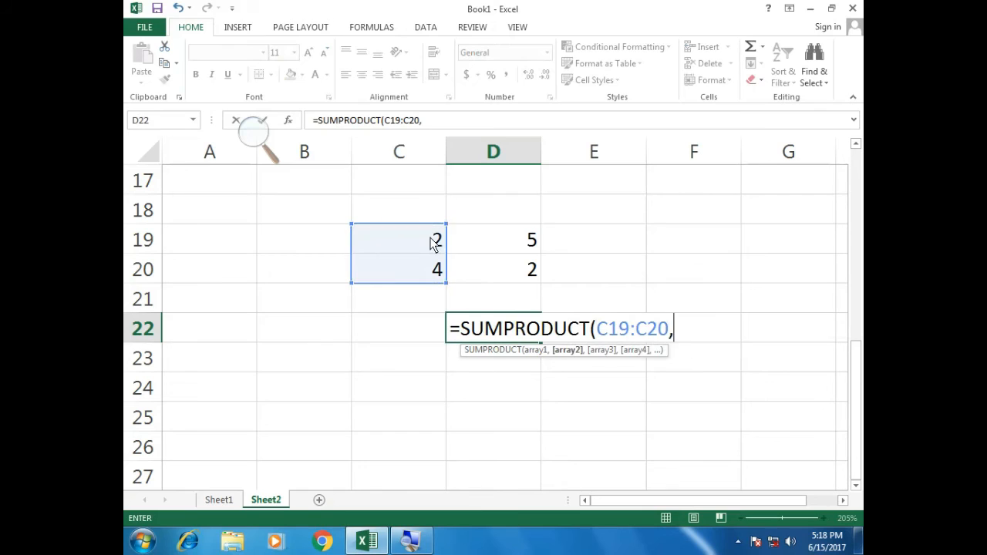
click(475, 235)
key(shift+Down)
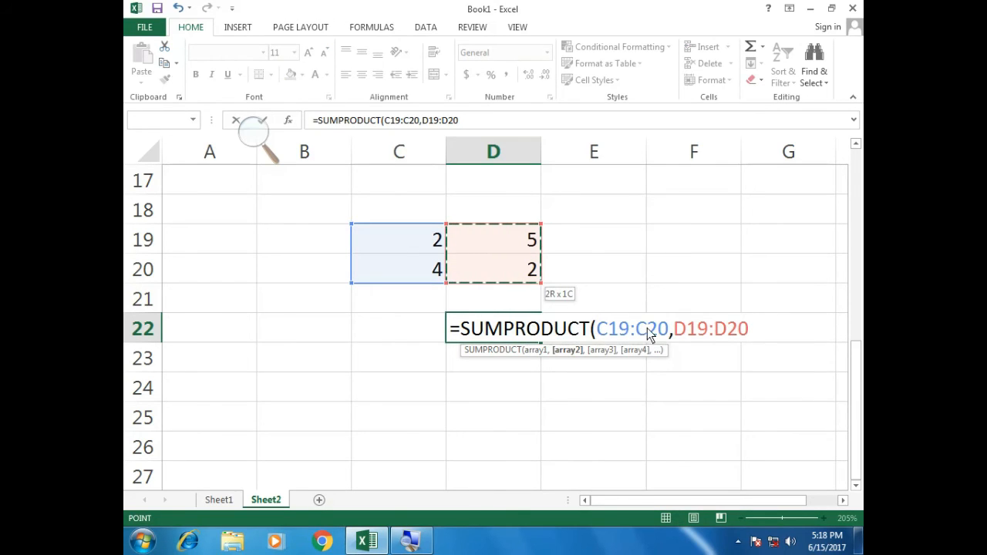
key(Return)
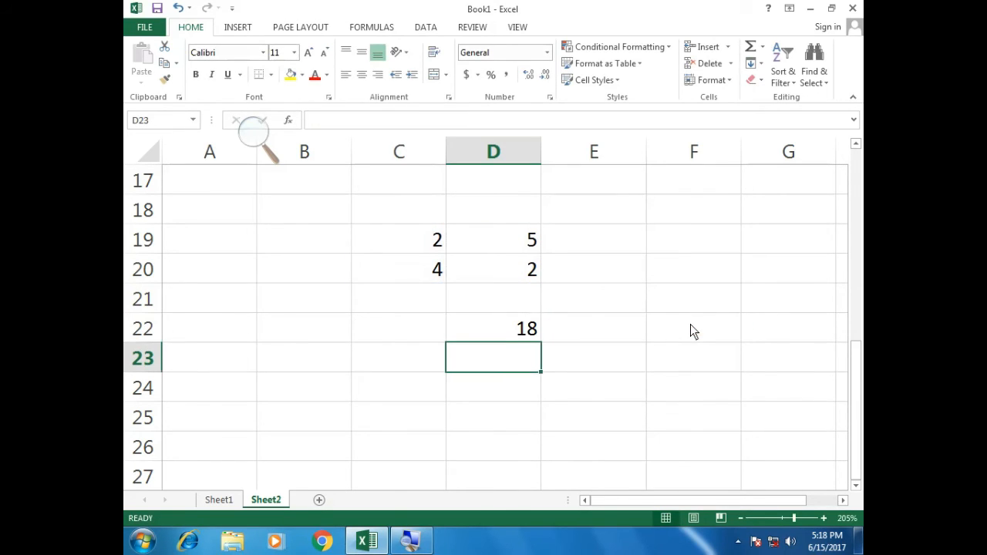
Step: Examine the value pairs in C19:D19 and C20:D20 that the SUMPRODUCT formula multiplies
key(Up)
key(Up)
key(Up)
key(Up)
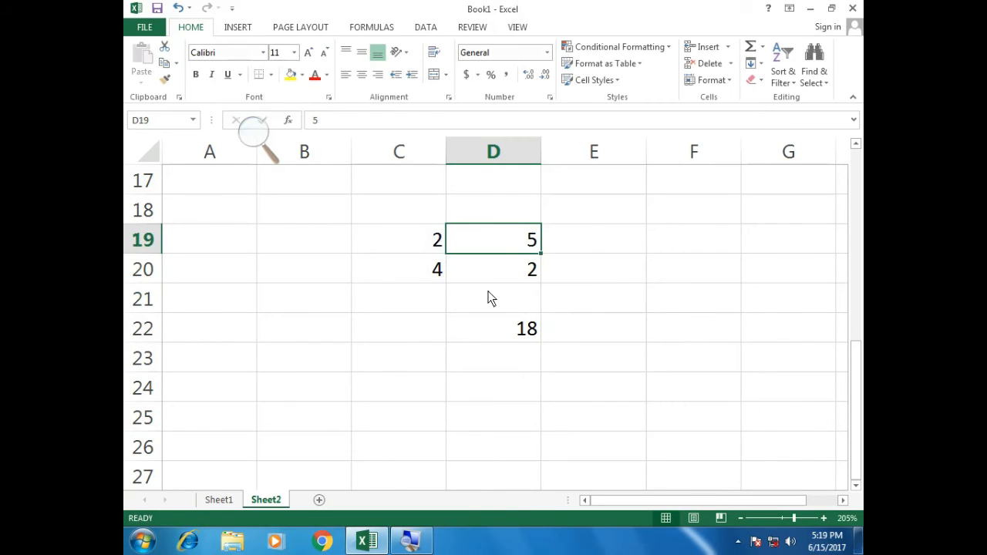
key(Left)
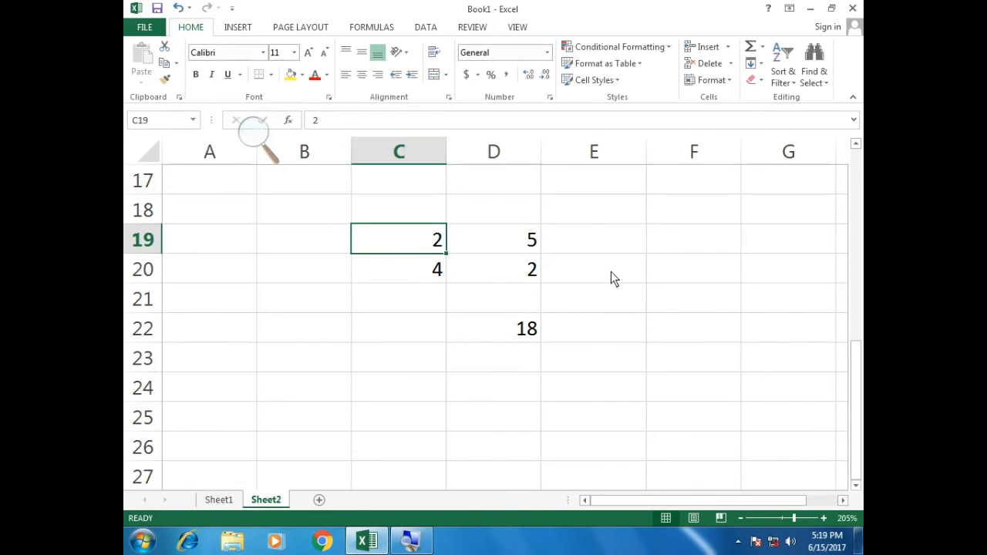
key(shift+Right)
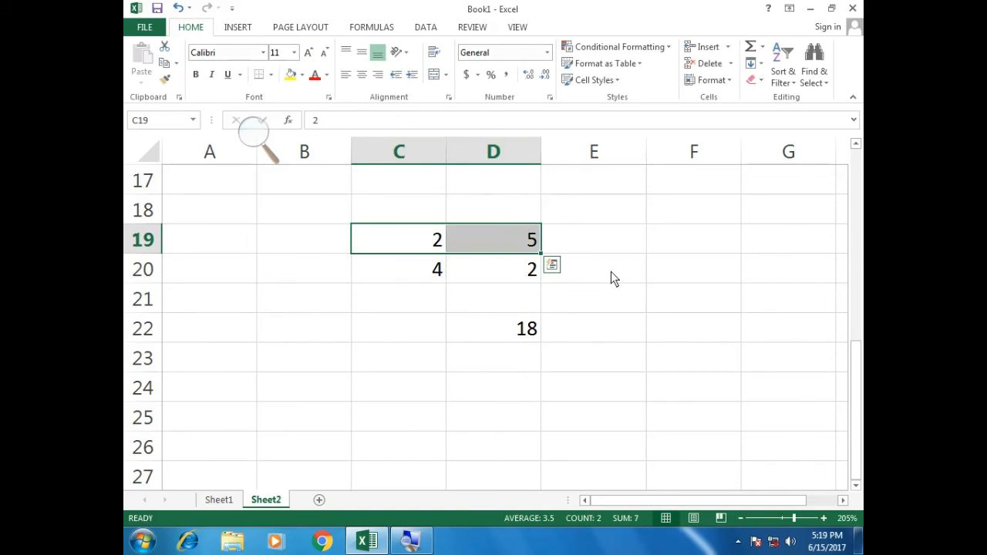
key(Down)
key(shift+Right)
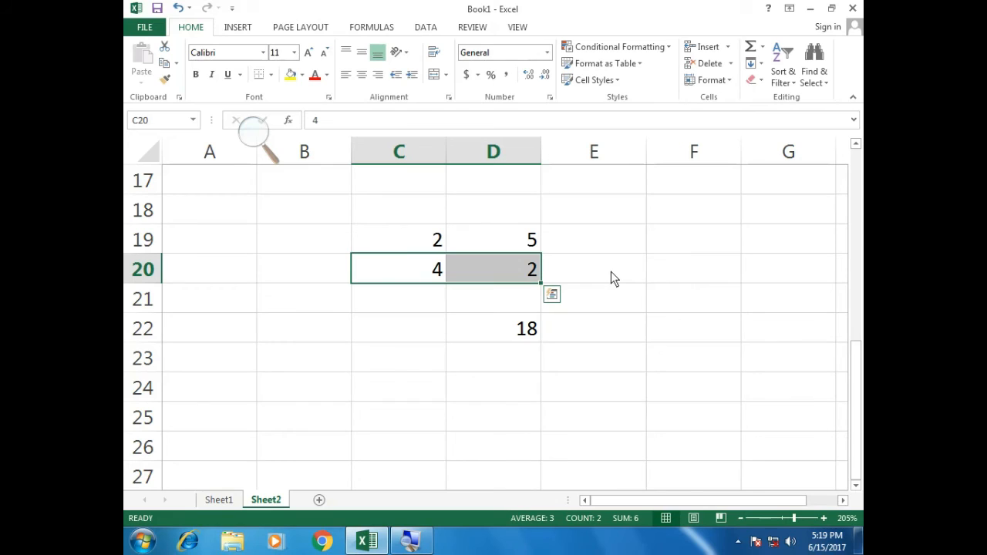
Step: Change the first array's values to 5 in C20 and 1 in C19
key(Up)
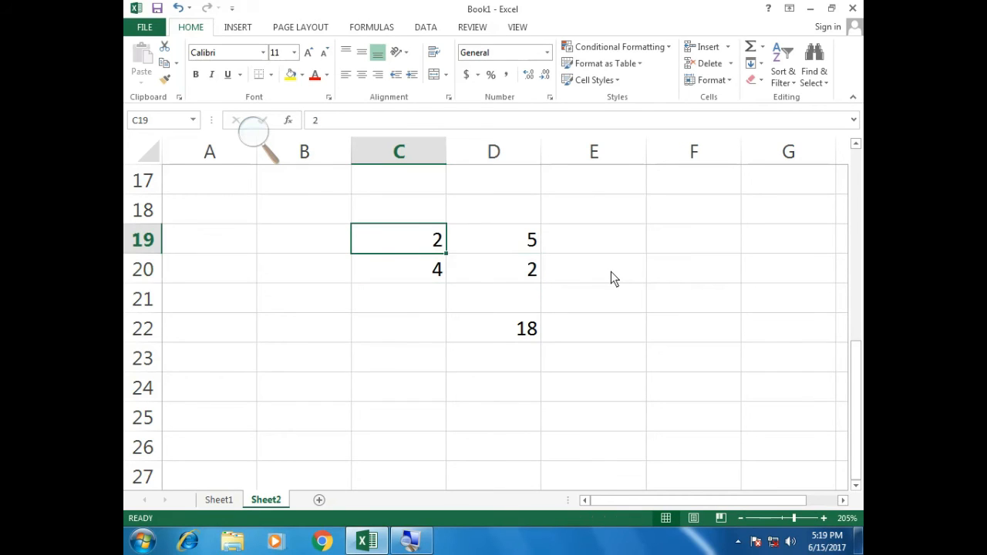
key(Down)
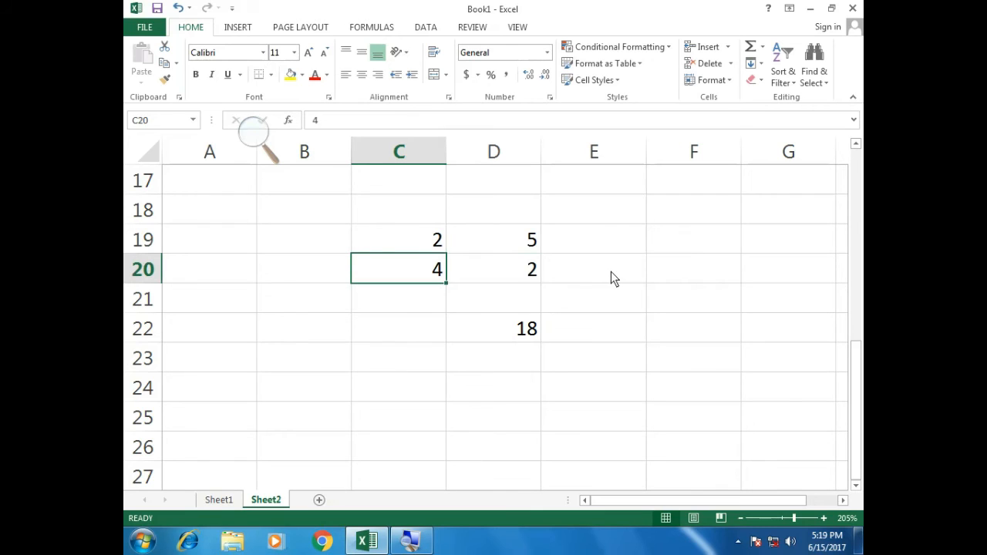
text(5)
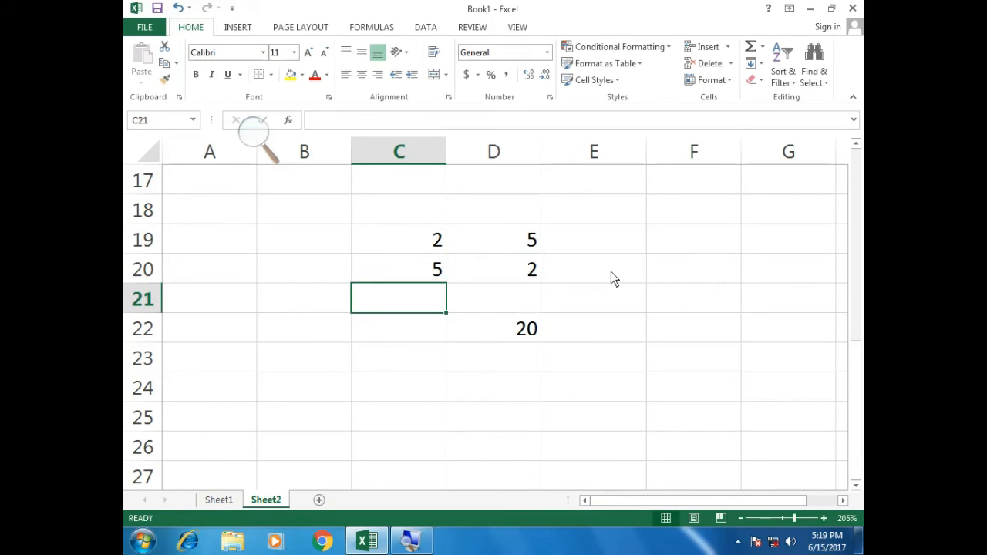
key(Up)
key(Right)
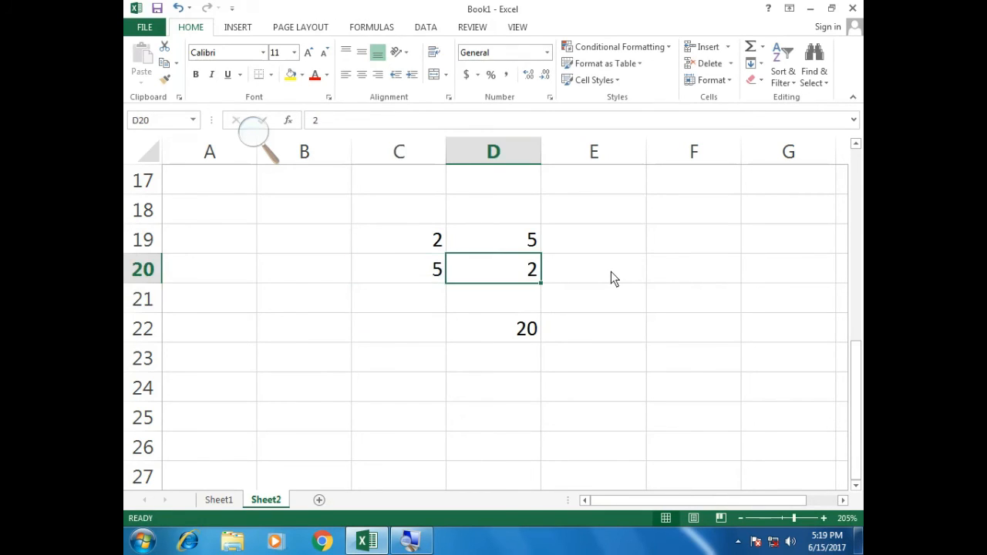
key(Left)
key(Up)
key(Right)
key(Left)
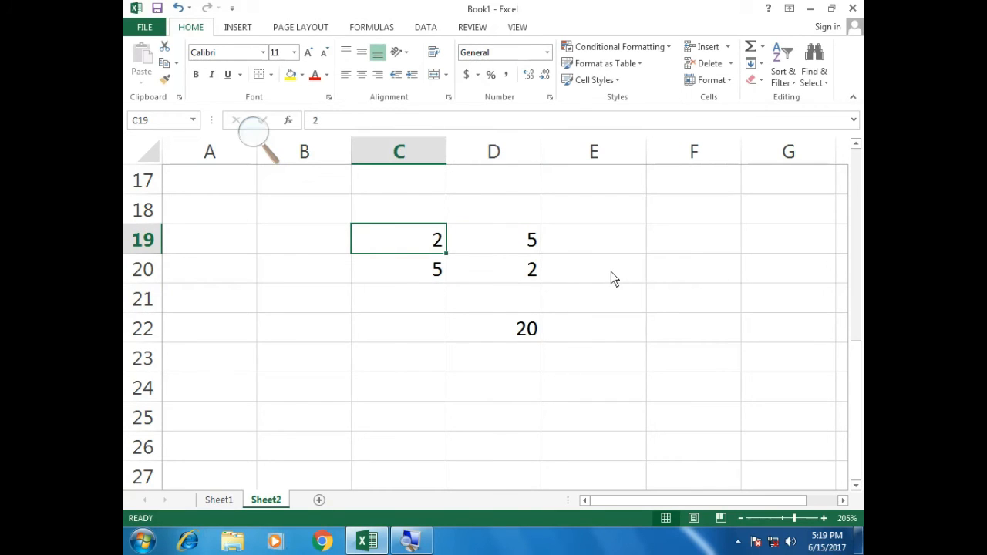
text(1)
key(Return)
Step: Review the changed row pairs C19:D19 and C20:D20, and inspect the ranges referenced by the formula in D22
key(Up)
key(shift+Right)
key(Down)
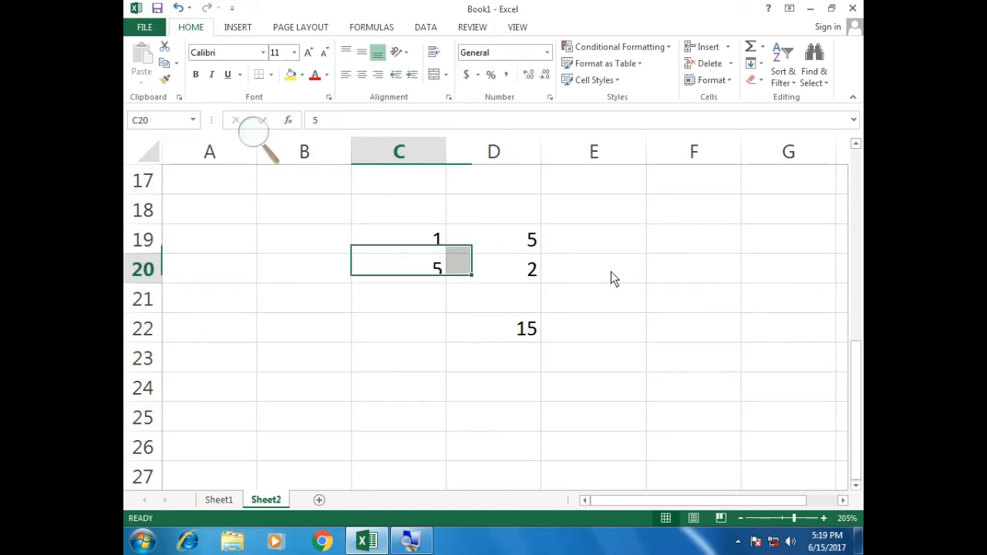
key(shift+Right)
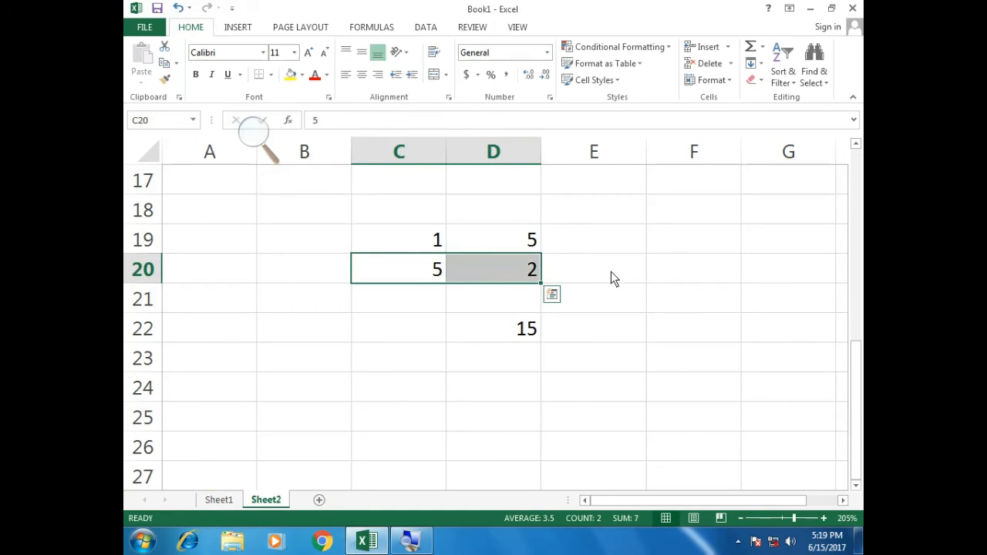
key(Down)
key(Down)
key(Right)
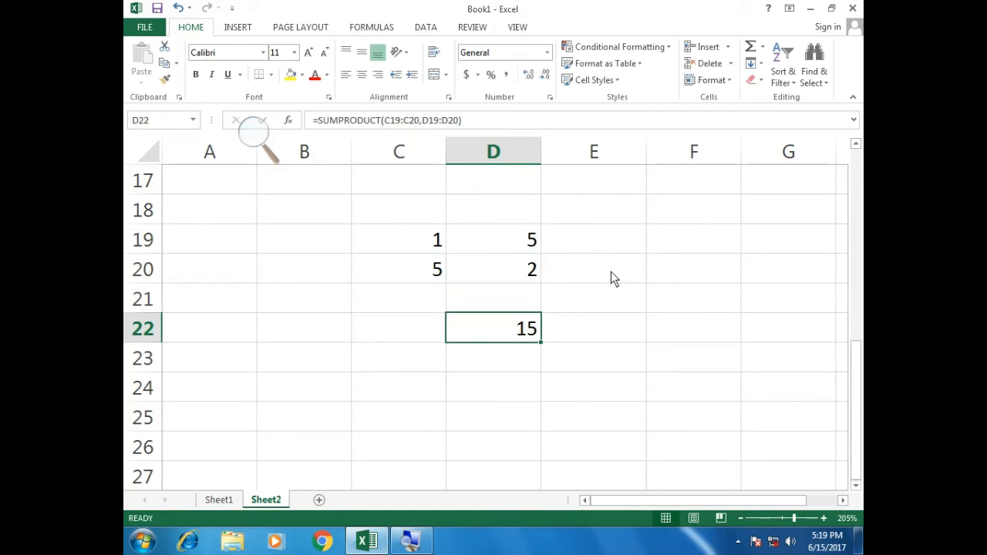
key(F2)
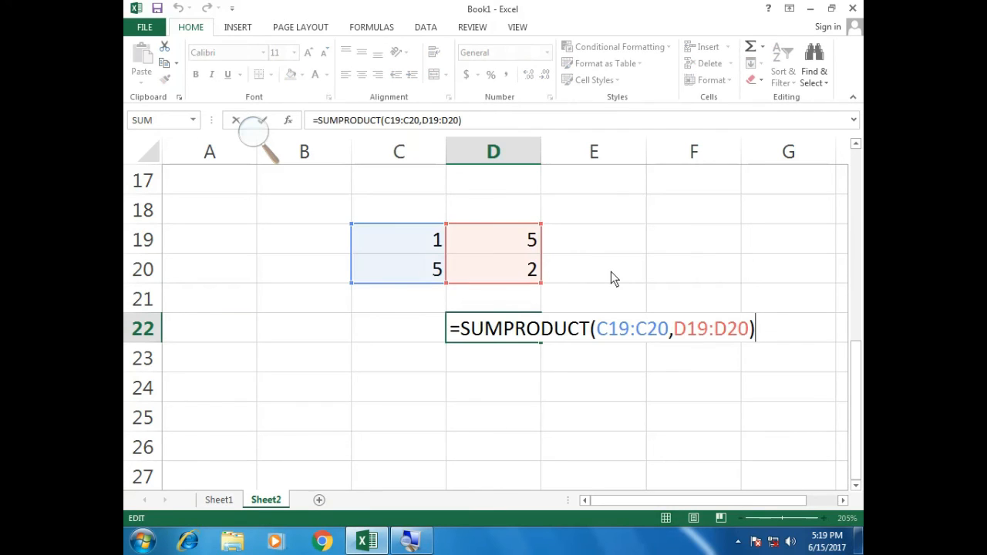
key(Return)
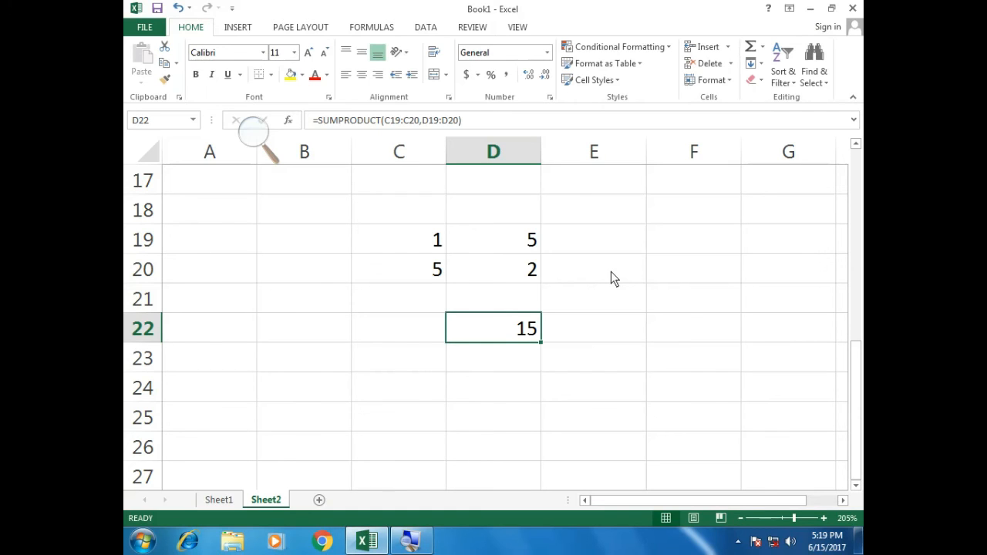
Step: Make the SUMSQ name in A6 and its description in B6 of Sheet1 bold
key(ctrl+Page_Up)
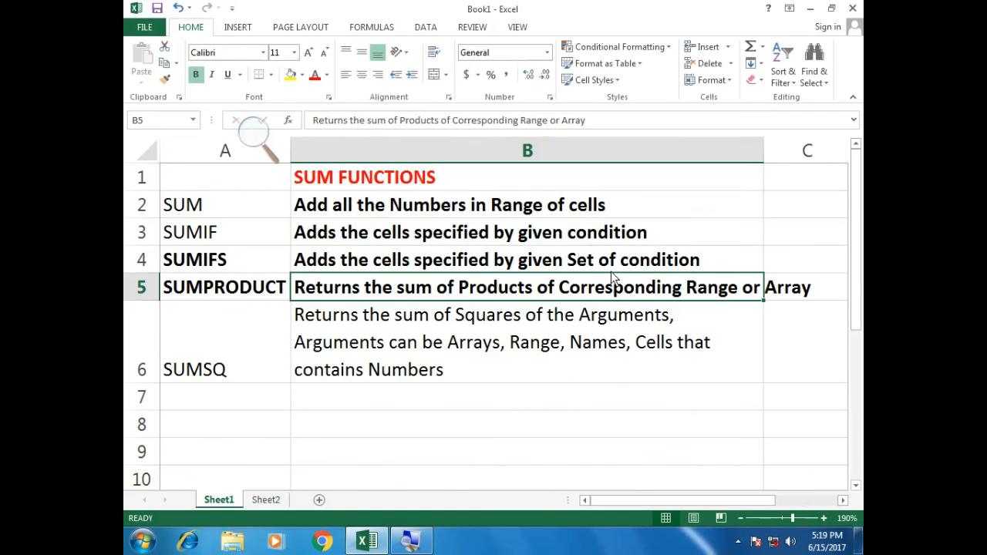
key(Down)
key(Left)
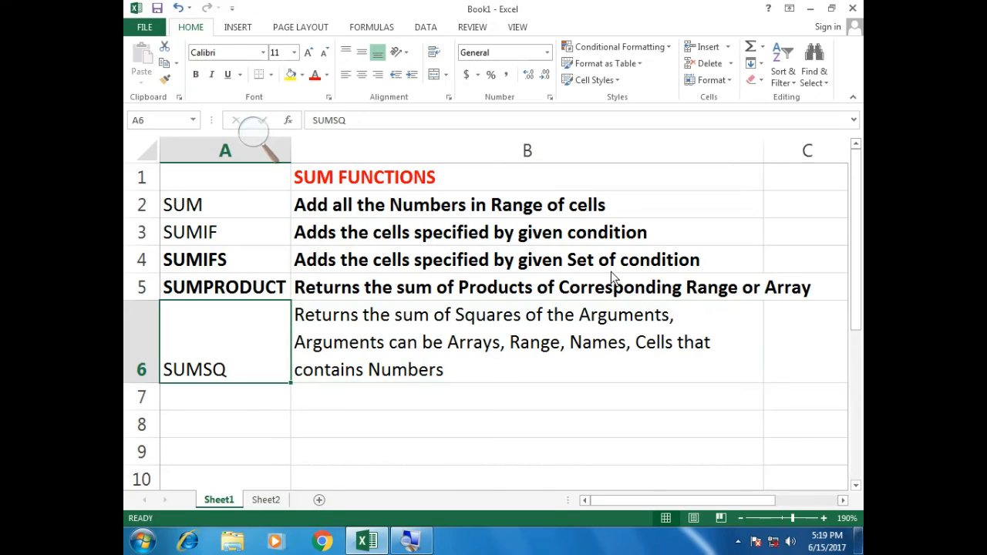
key(ctrl+b)
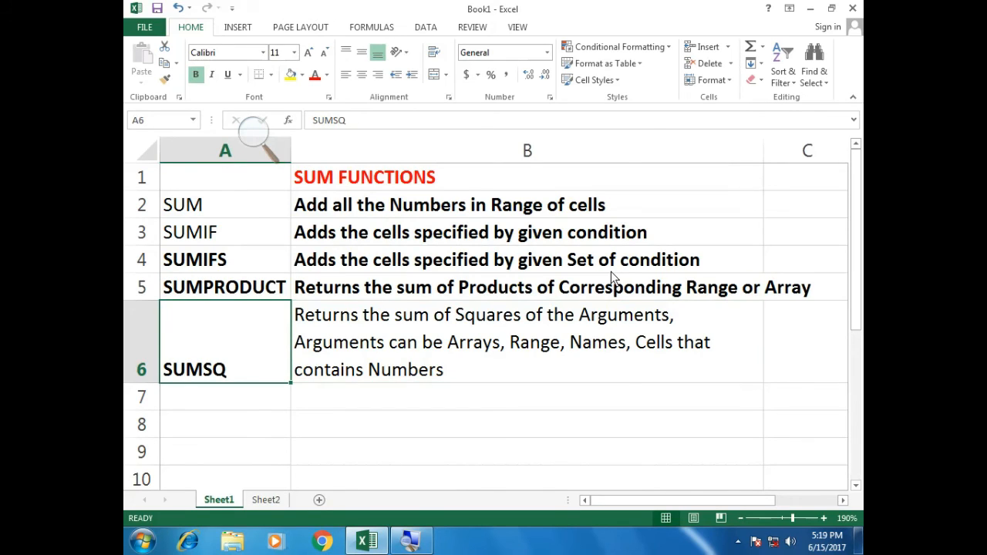
key(Right)
key(ctrl+b)
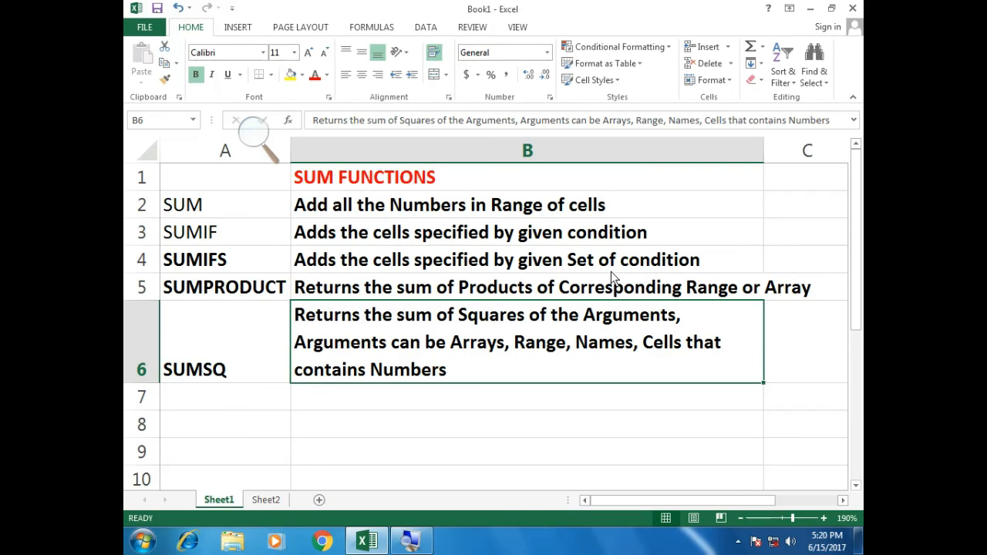
Step: In Sheet2, clear the SUMPRODUCT formula from D22 and the values from D19 and D20
key(ctrl+Page_Down)
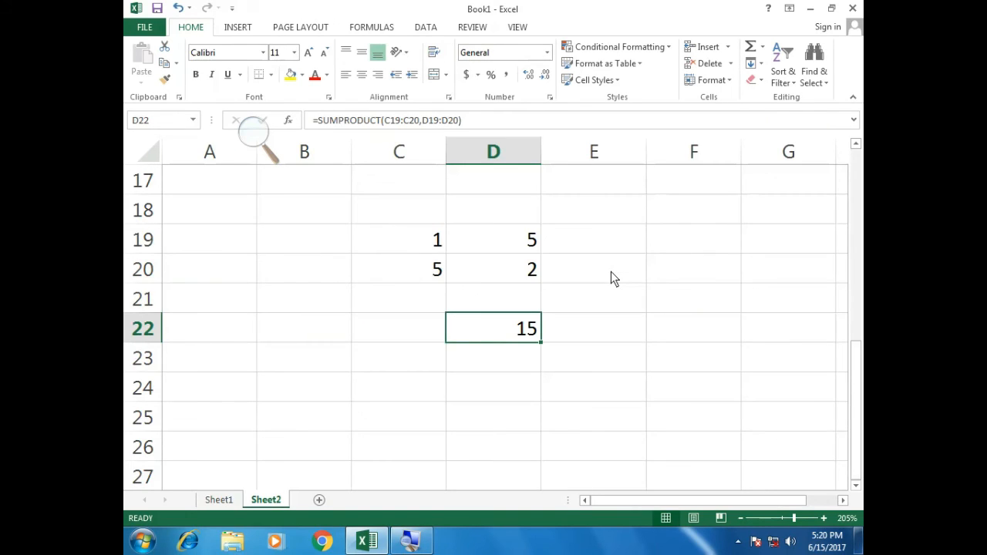
key(Delete)
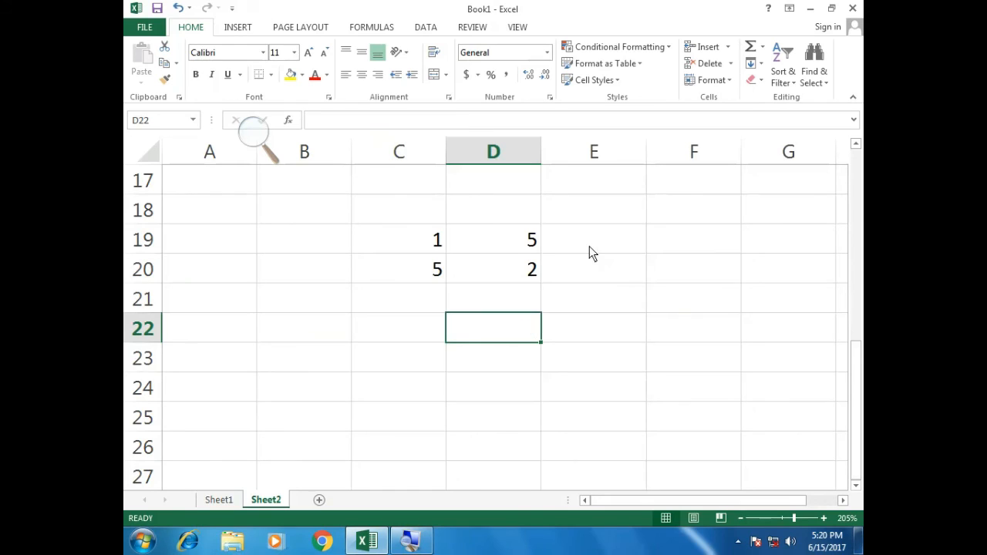
click(502, 240)
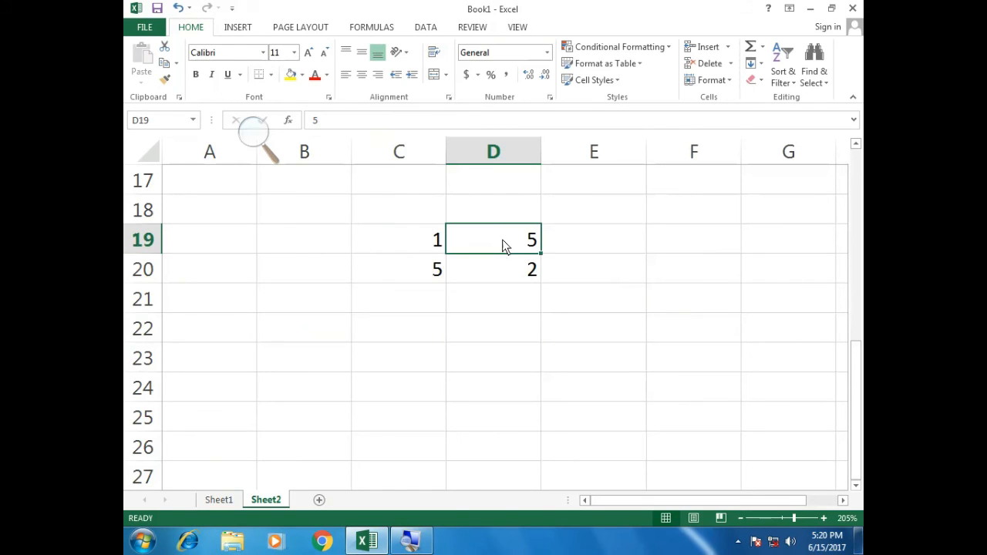
key(Delete)
key(Return)
key(Delete)
key(Return)
click(538, 266)
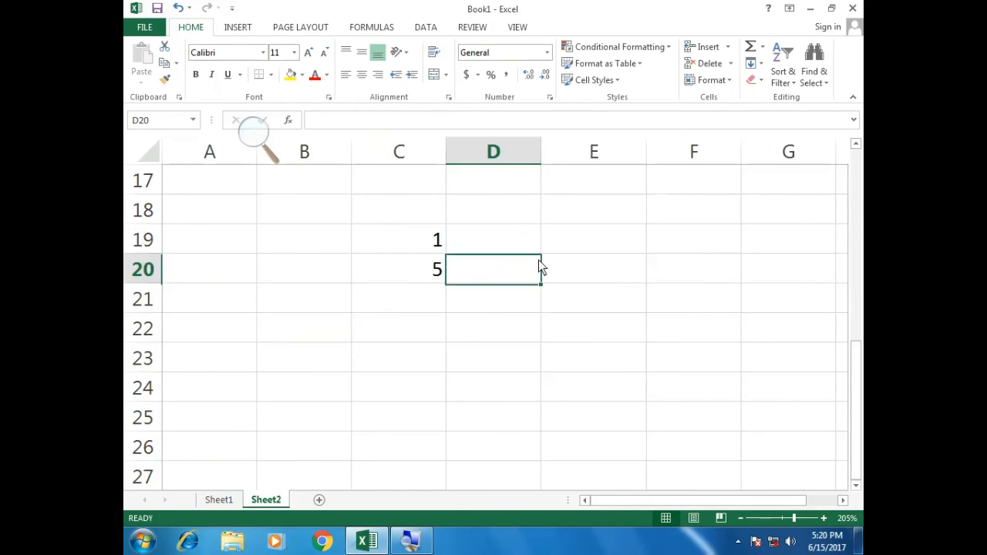
Step: Set the value in C19 to 3
key(Left)
key(Up)
text(3)
key(Return)
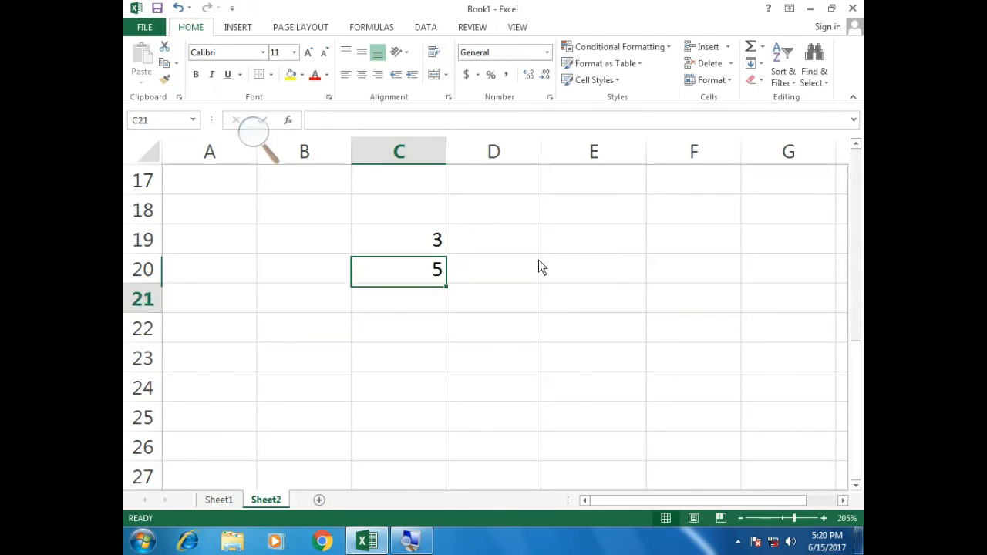
Step: Enter the formula =SUMSQ(C19,C20) in C22 and select that cell to review it
key(Return)
text(=sum)
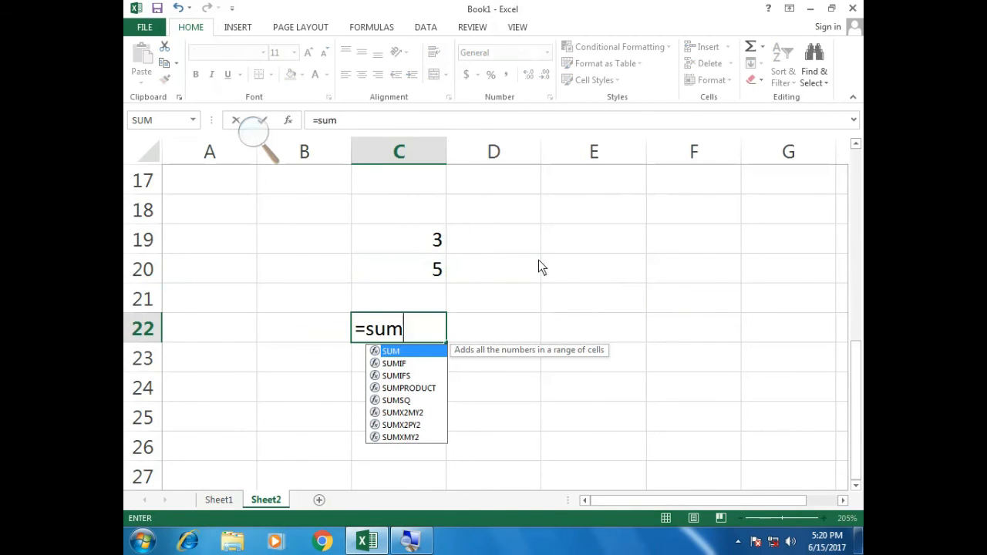
key(Down)
key(Down)
key(Down)
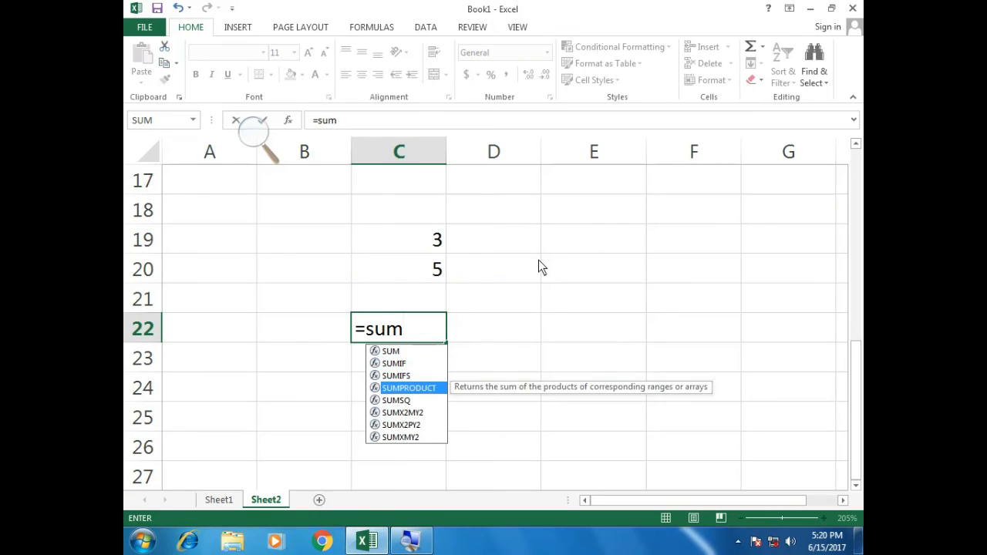
key(Down)
key(Tab)
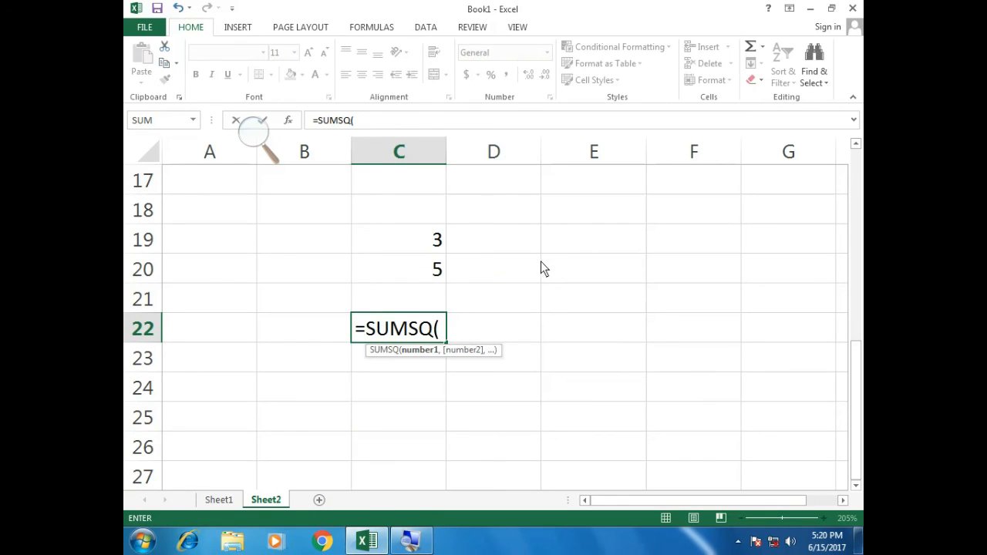
click(433, 242)
text(,)
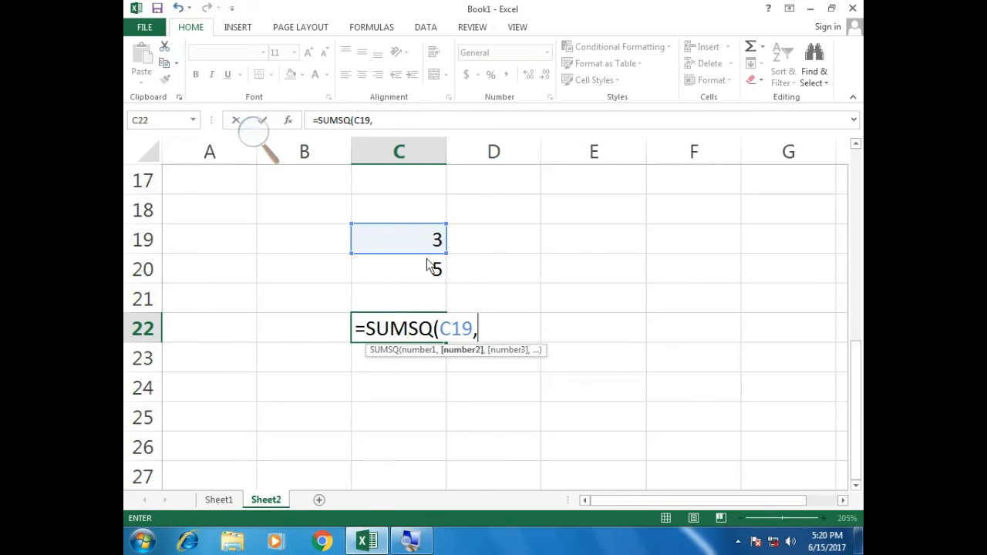
click(430, 276)
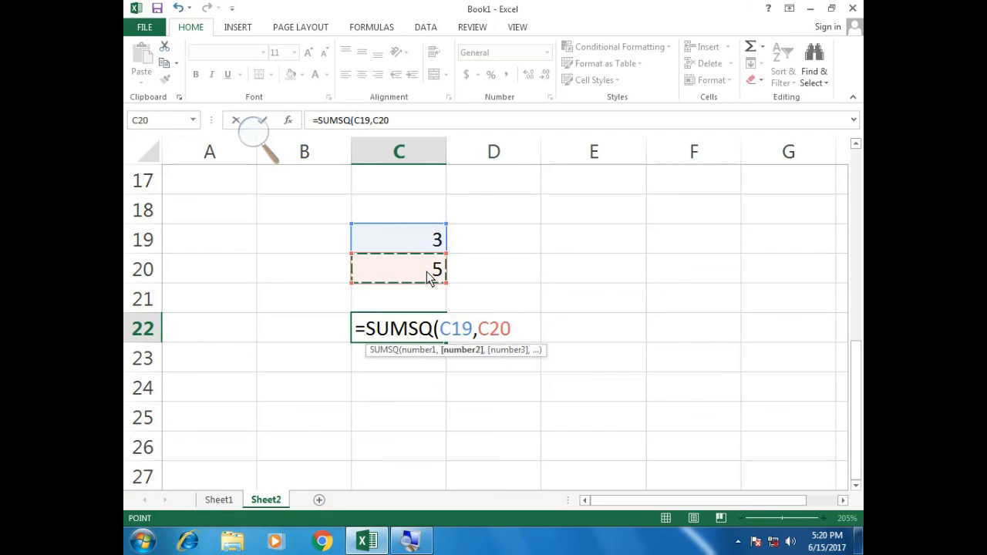
key(Return)
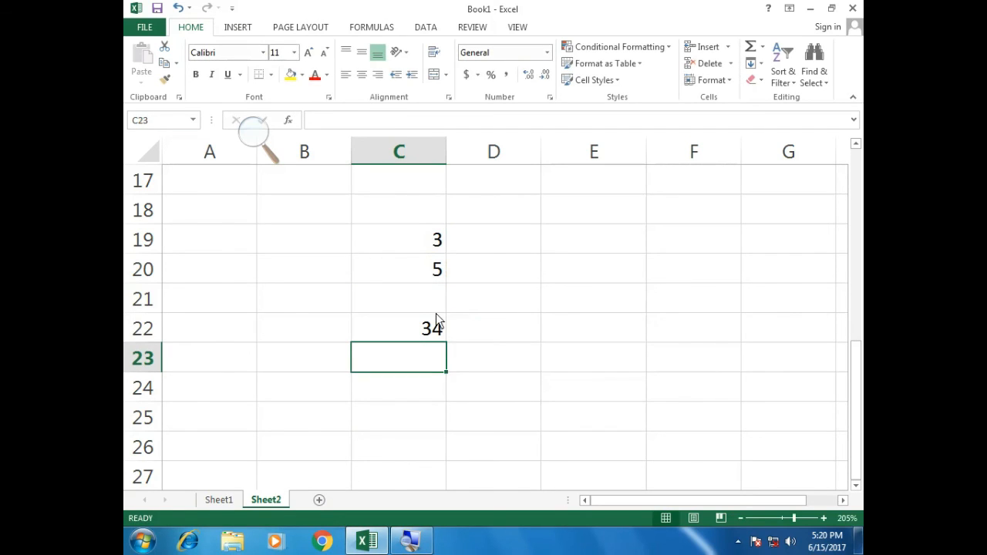
click(434, 337)
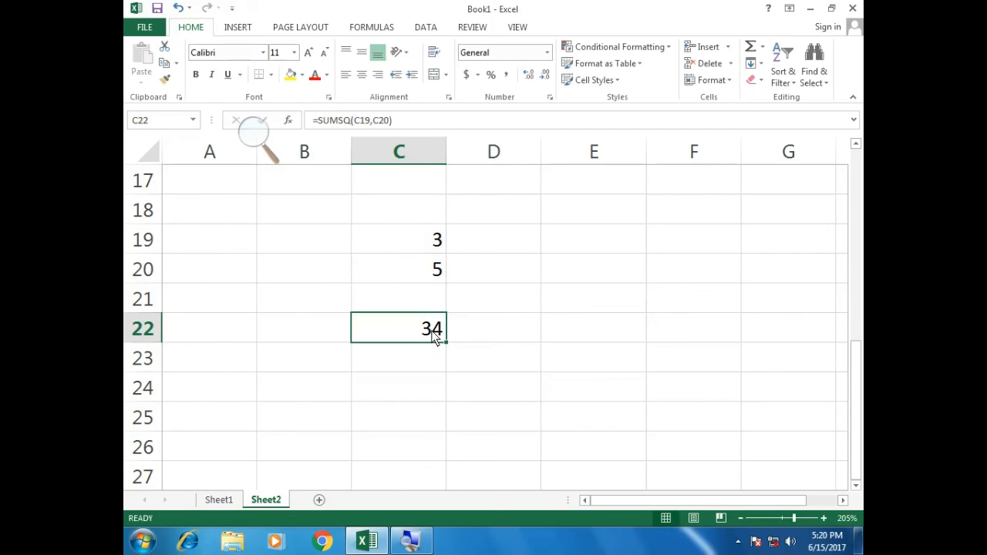
Step: Enter the squares of the two numbers beside them: 25 in D20 and 9 in D19
click(502, 268)
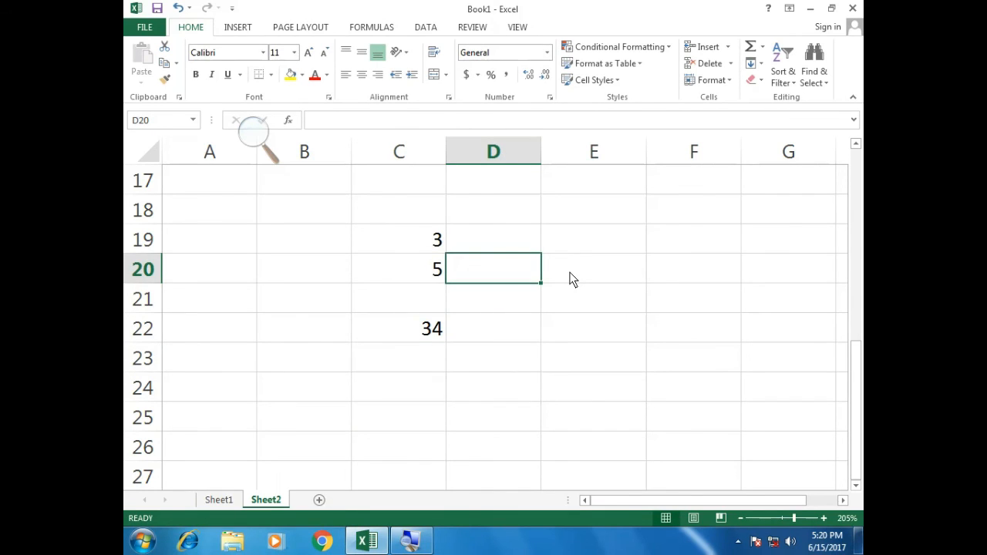
text(25)
key(Return)
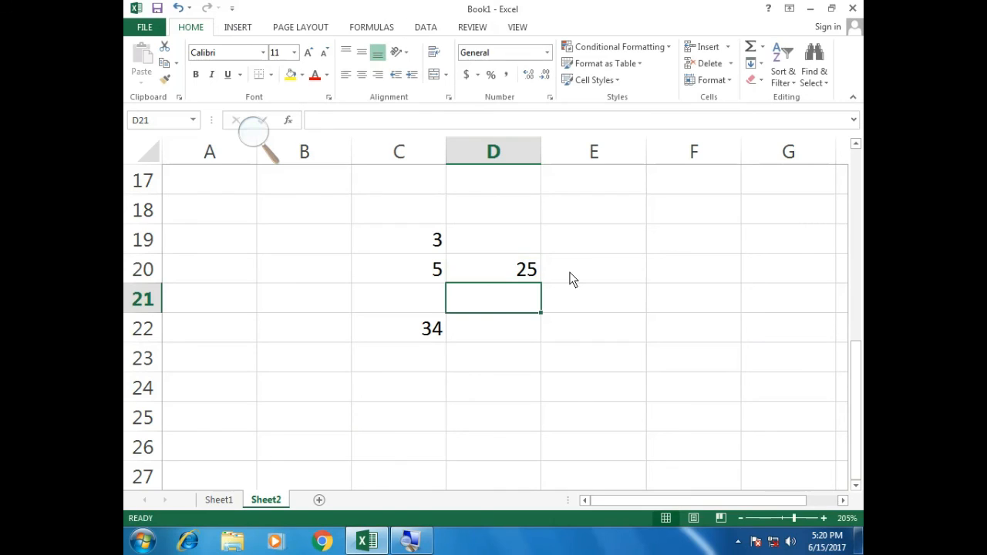
key(Up)
key(Up)
text(9)
key(Return)
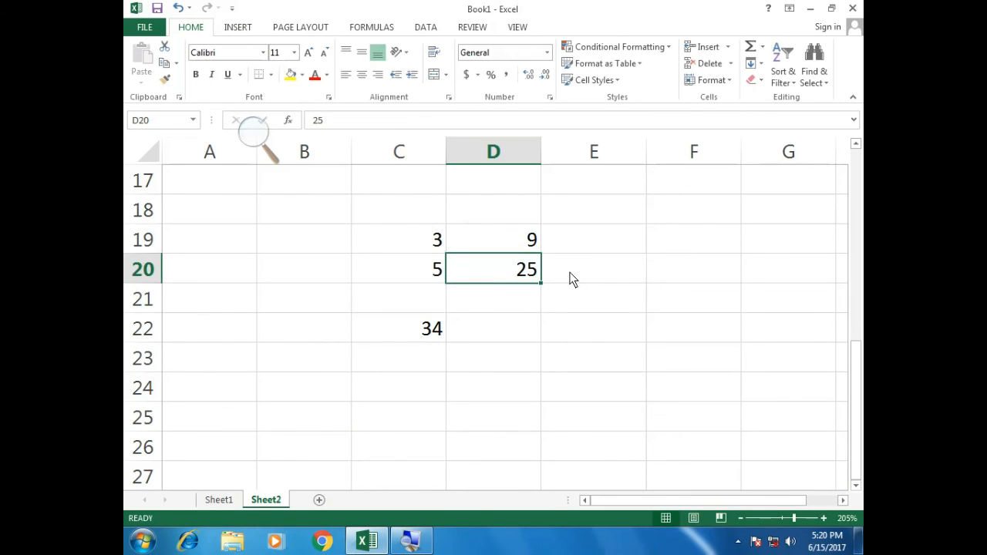
Step: Change C19 to 4 and its square in D19 to 16, and check the SUMSQ formula in C22
key(Left)
key(Up)
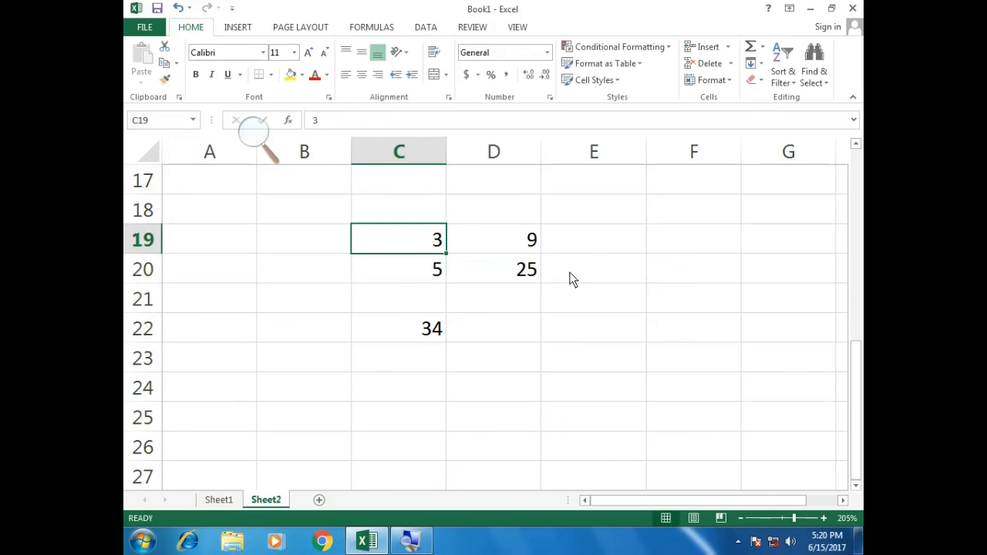
text(4)
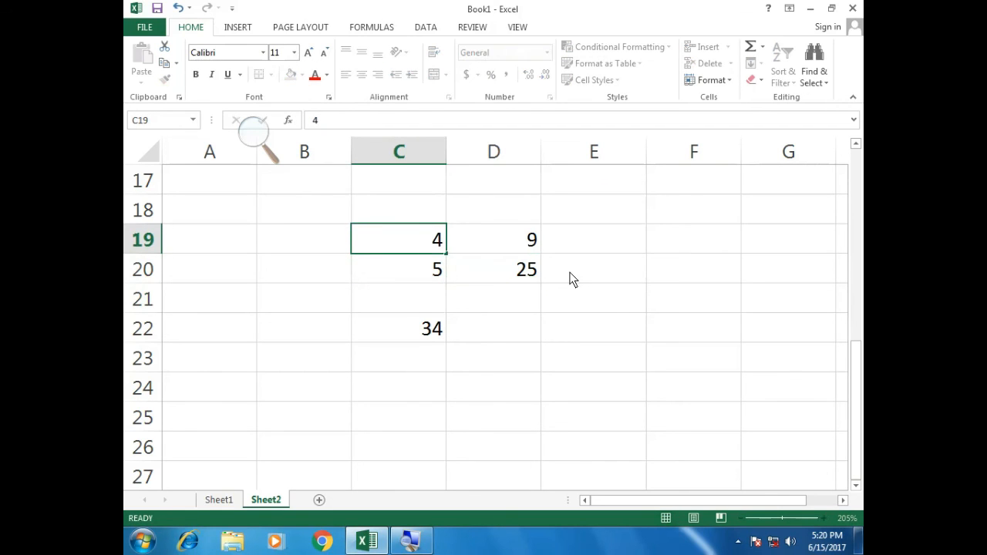
key(Return)
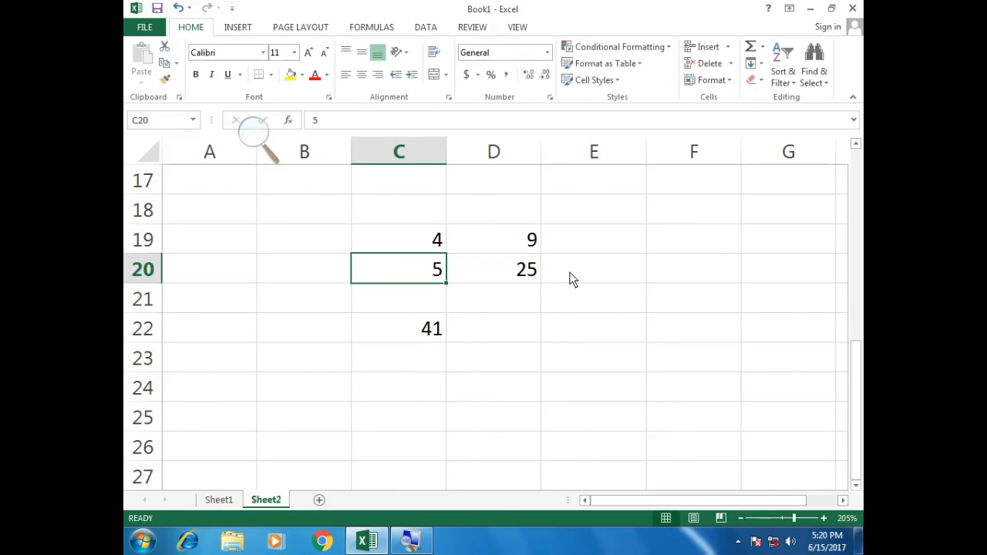
key(Right)
key(Up)
text(16)
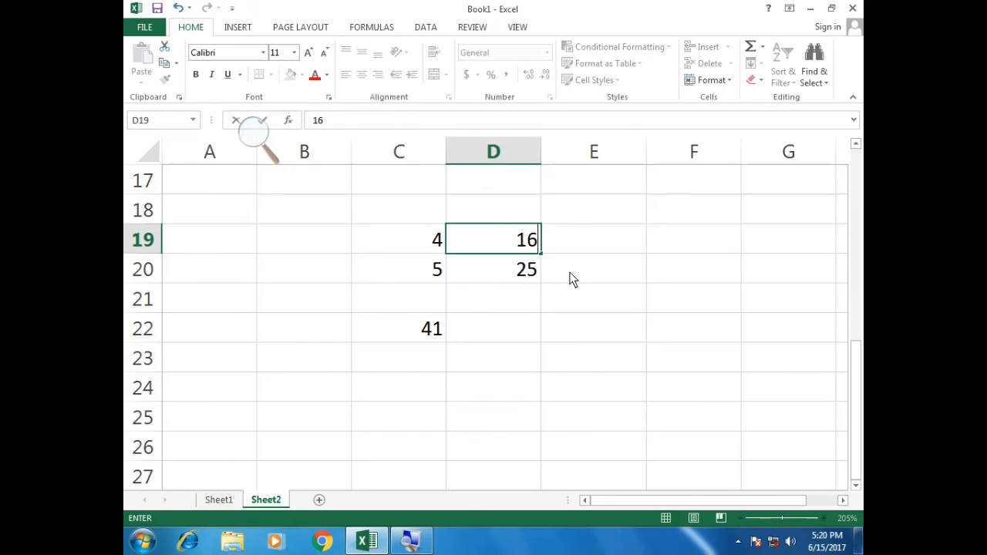
key(Return)
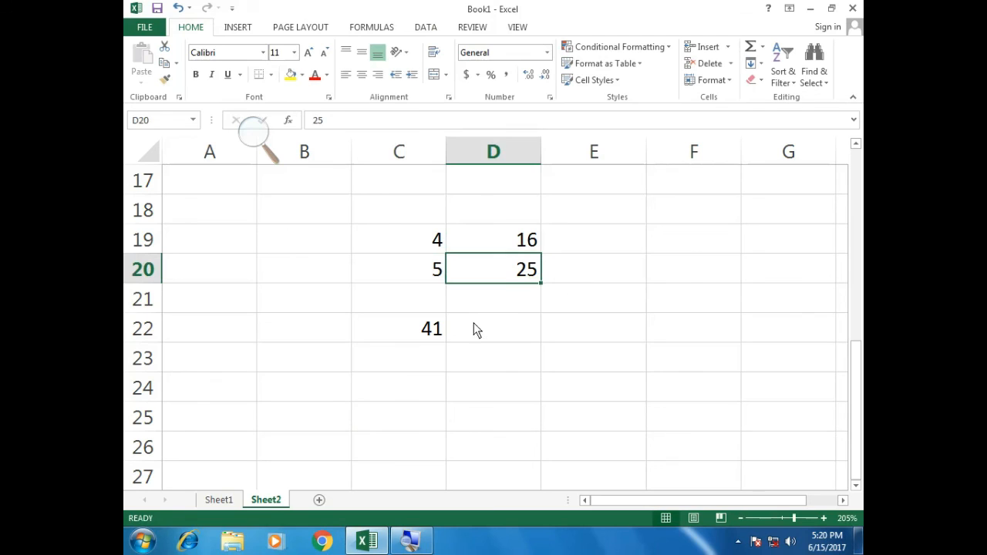
click(419, 337)
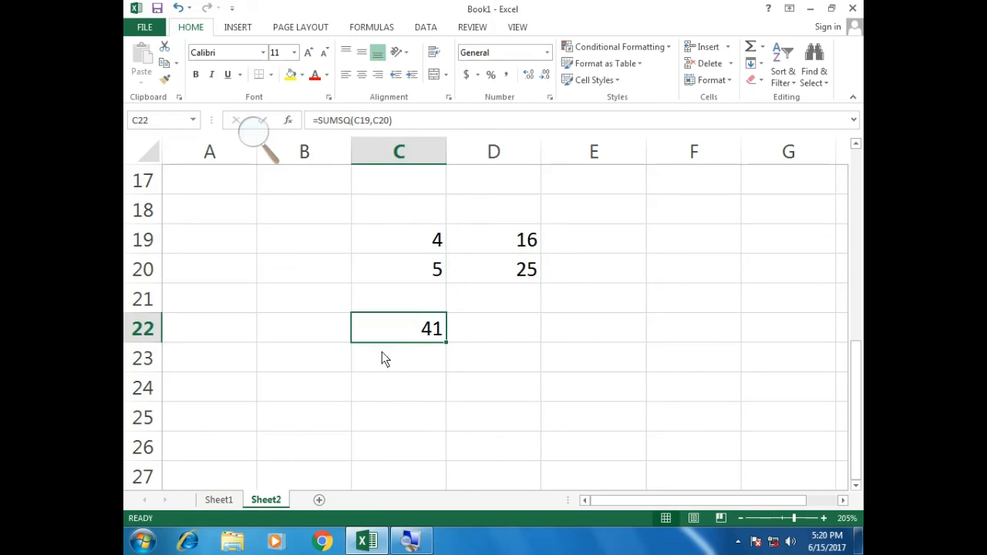
Step: In Sheet1, make the SUM and SUMIF names in A2 and A3 bold, and dismiss the Windows color scheme prompt
click(232, 500)
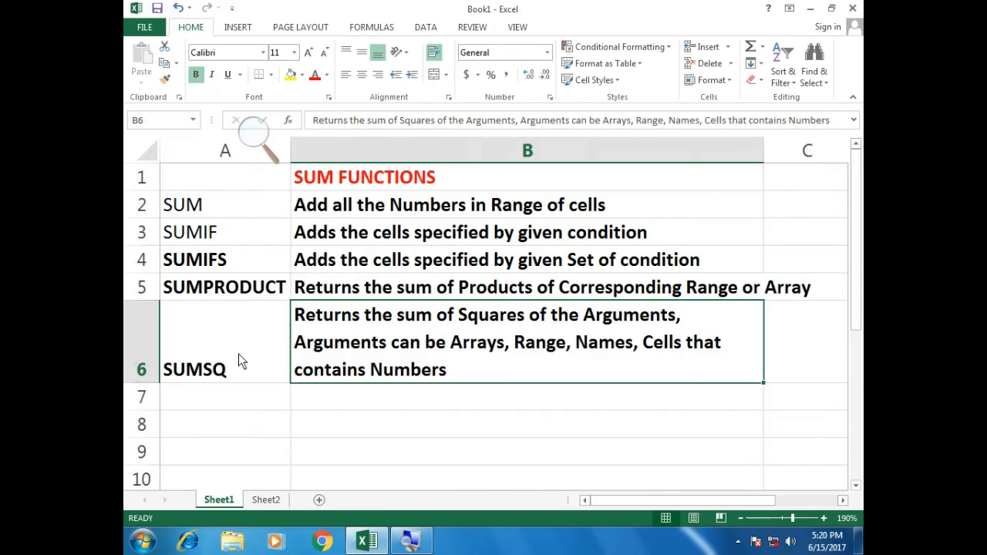
click(224, 198)
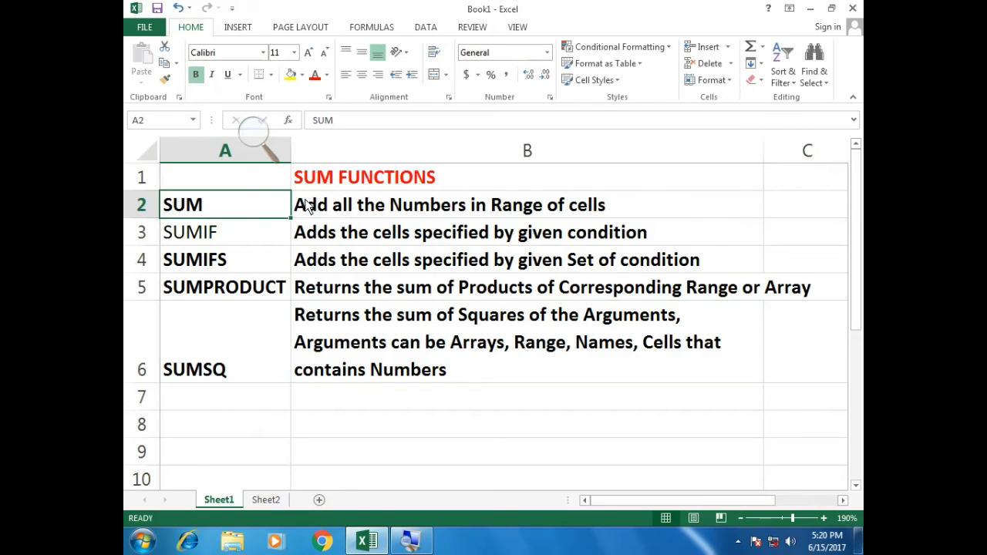
key(Down)
key(Down)
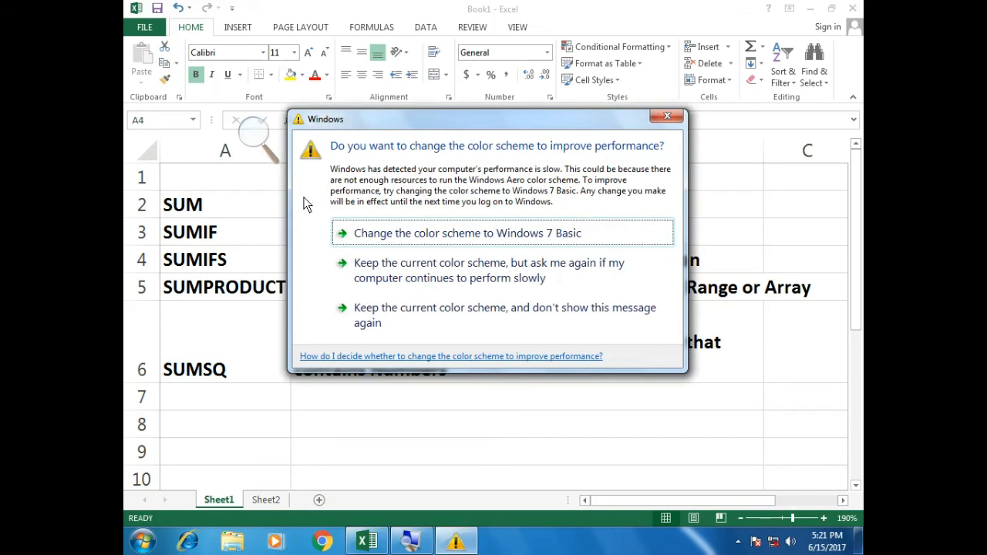
click(654, 119)
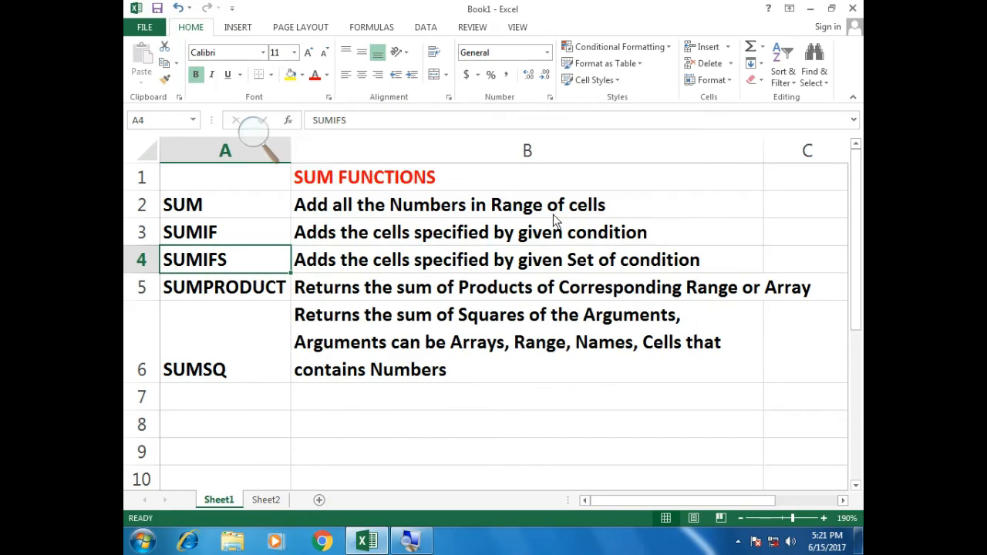